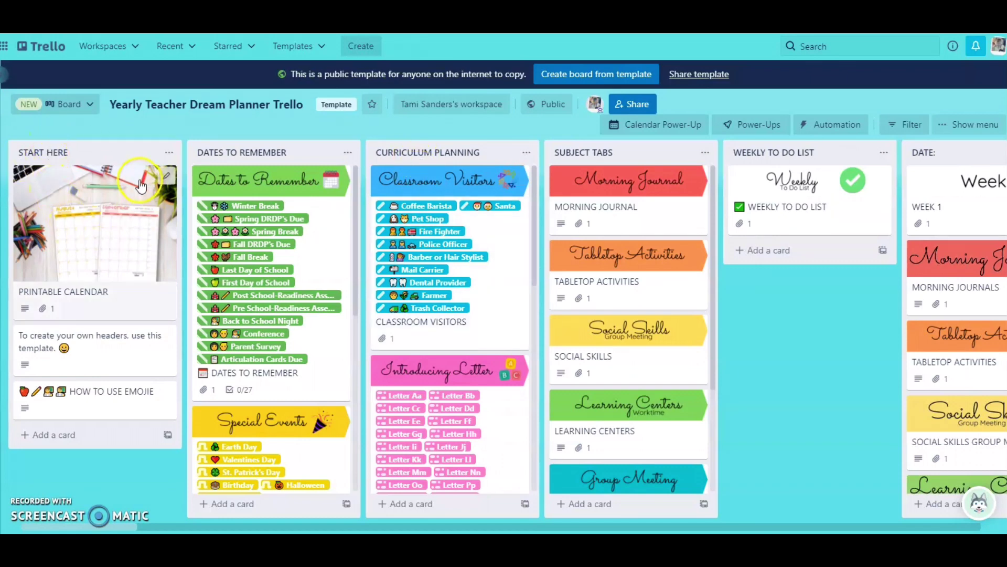
- Open the PRINTABLE CALENDAR card's linked PDF, look through the June and July pages, and return to the board
{"action": "left_click", "coordinate": [87, 261]}
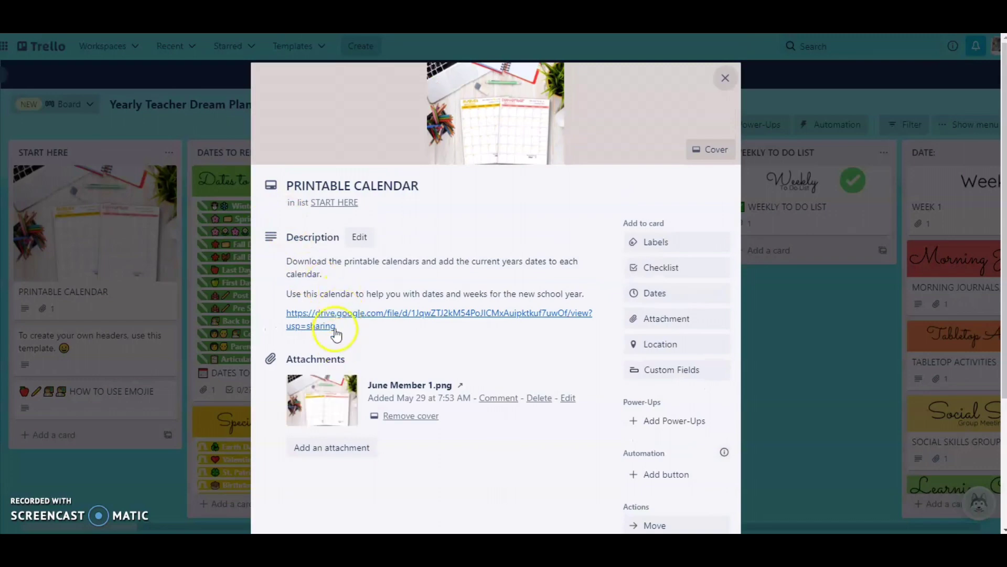
{"action": "left_click", "coordinate": [336, 312]}
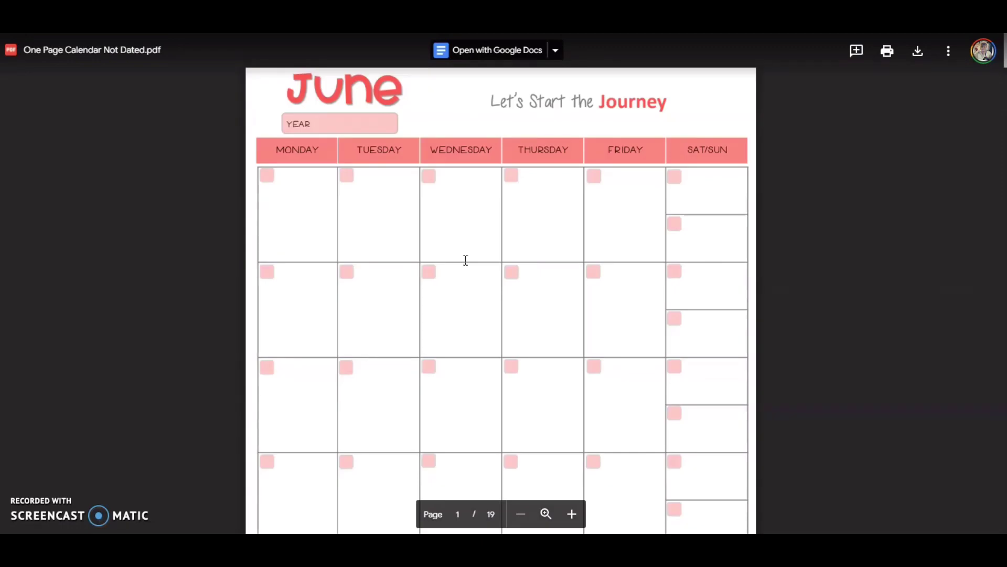
{"action": "left_click", "coordinate": [470, 270]}
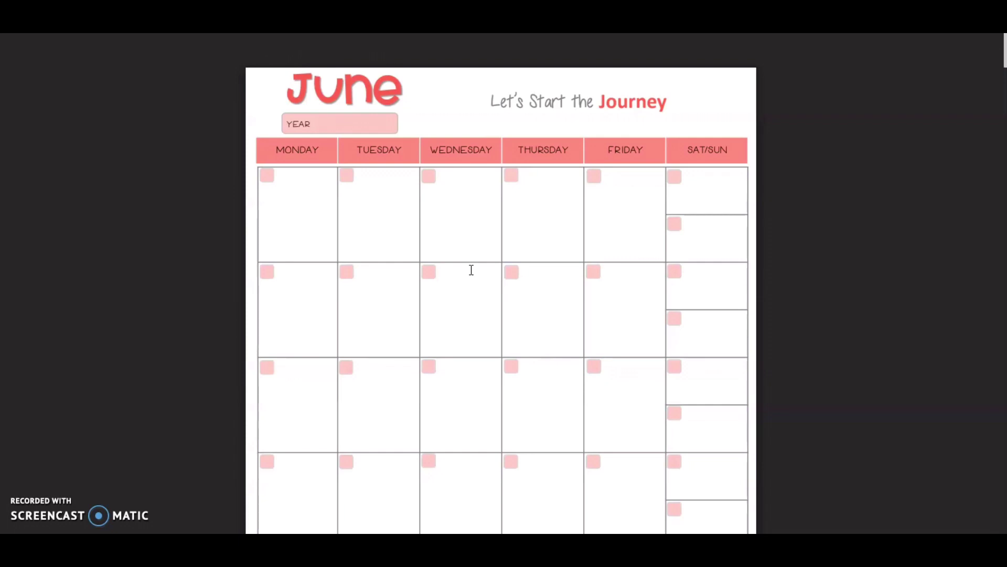
{"action": "left_click", "coordinate": [443, 247]}
{"action": "scroll", "coordinate": [443, 251], "scroll_direction": "down", "scroll_amount": 10}
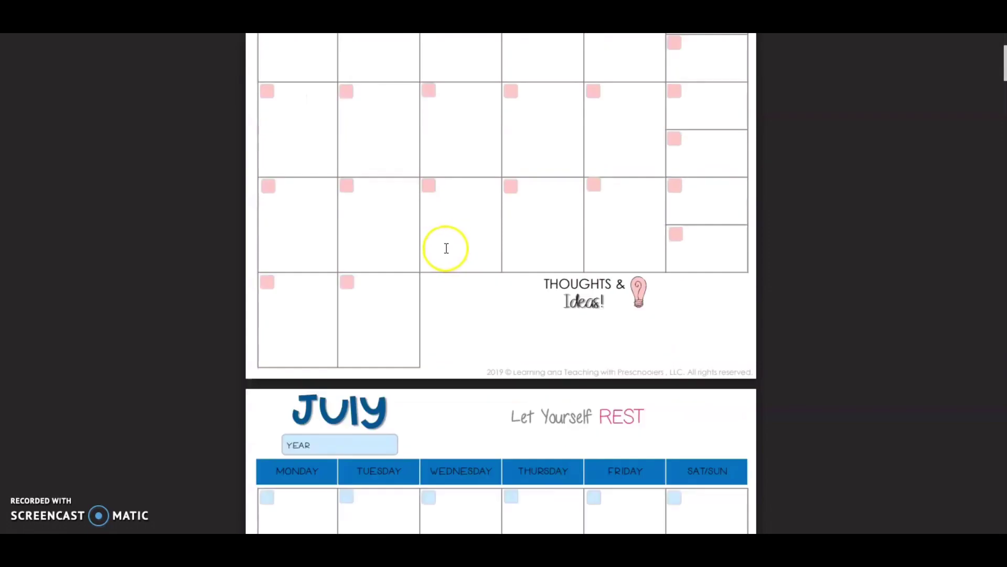
{"action": "scroll", "coordinate": [446, 247], "scroll_direction": "up", "scroll_amount": 5}
{"action": "scroll", "coordinate": [447, 247], "scroll_direction": "up", "scroll_amount": 5}
{"action": "scroll", "coordinate": [321, 243], "scroll_direction": "down", "scroll_amount": 10}
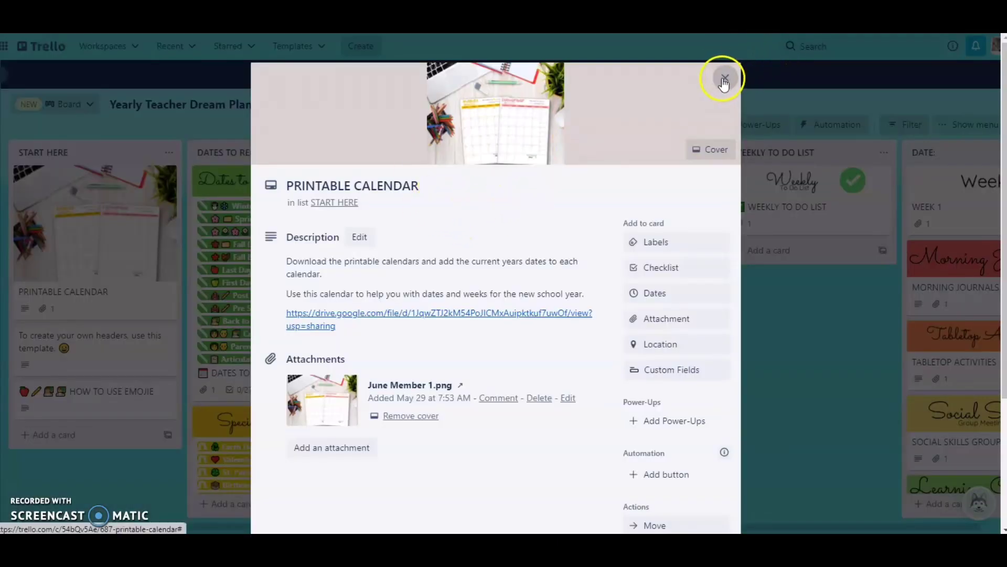
{"action": "left_click", "coordinate": [725, 80]}
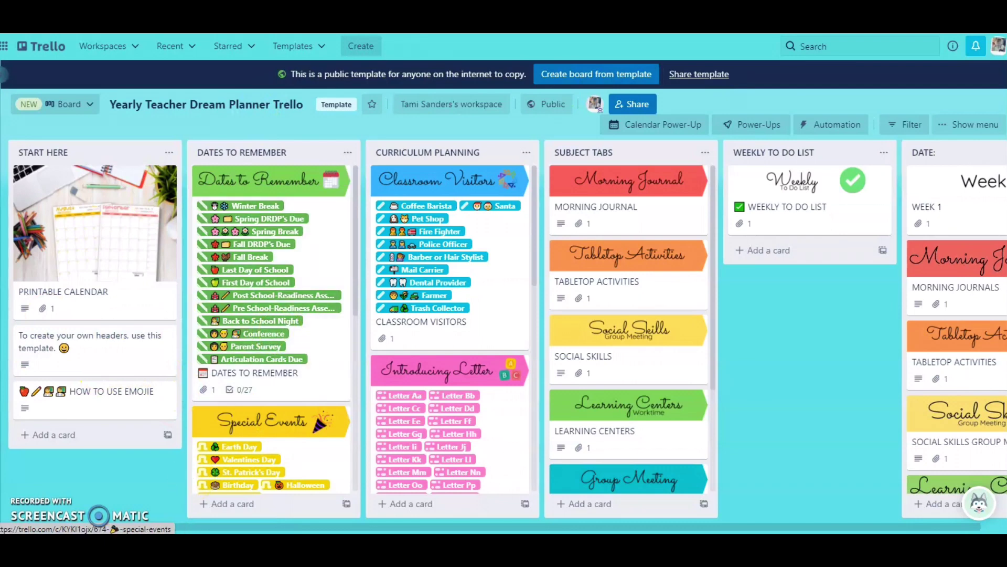
- Open the "DATE:" title of the Week 1 list for editing and leave it
{"action": "left_click_drag", "start_coordinate": [124, 532], "coordinate": [224, 532]}
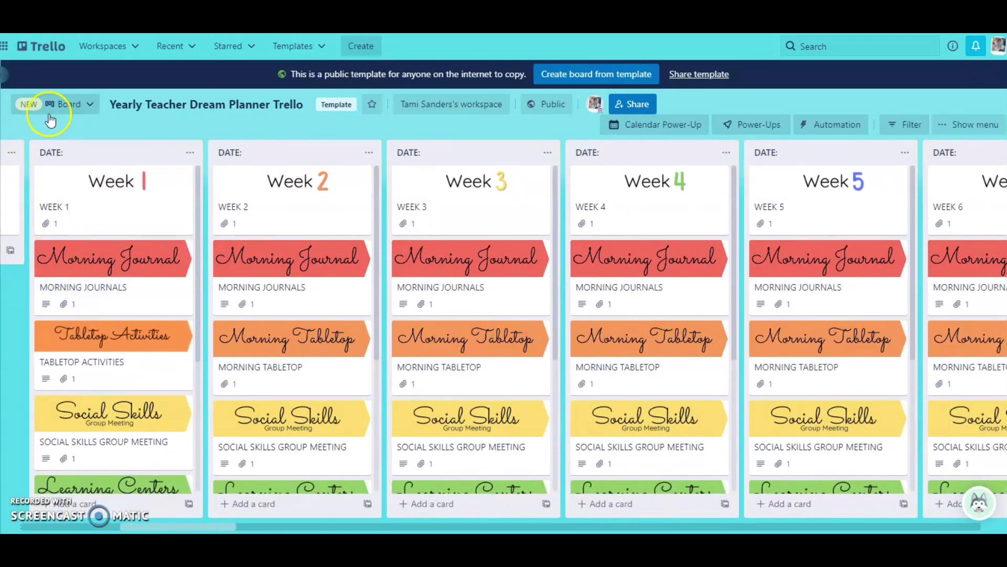
{"action": "left_click", "coordinate": [69, 152]}
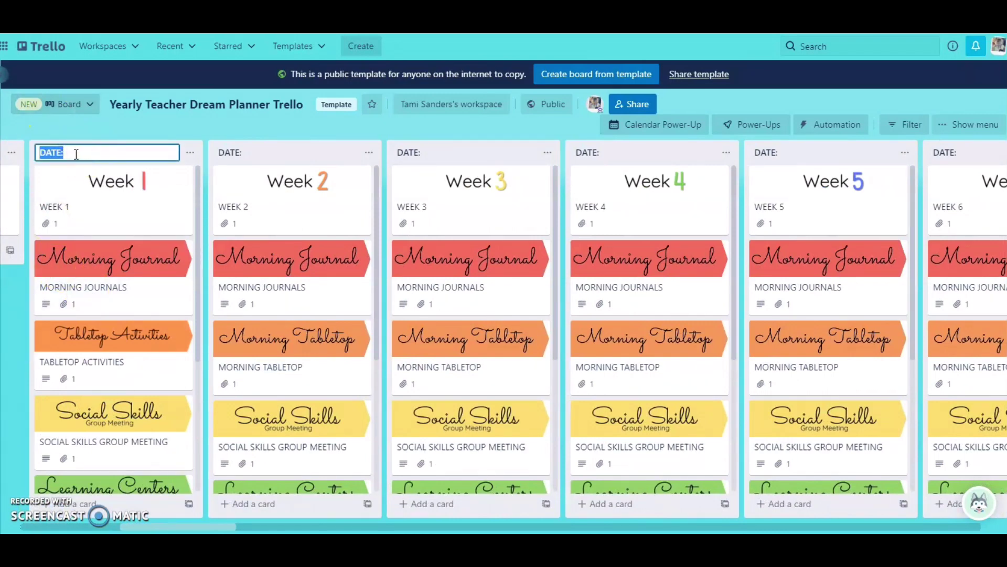
{"action": "left_click", "coordinate": [80, 129]}
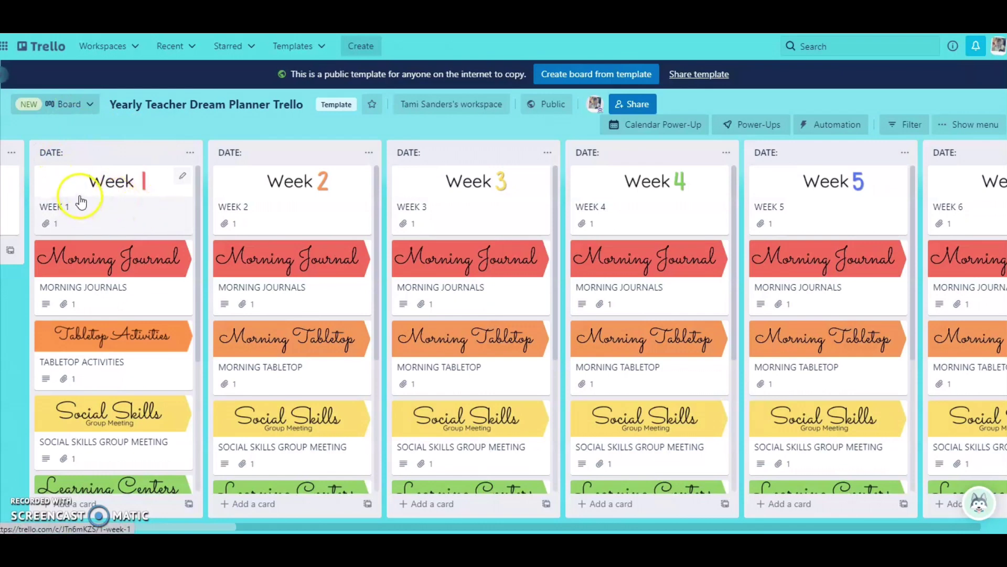
- Add the First Day of School label to the WEEK 1 card
{"action": "left_click", "coordinate": [87, 213]}
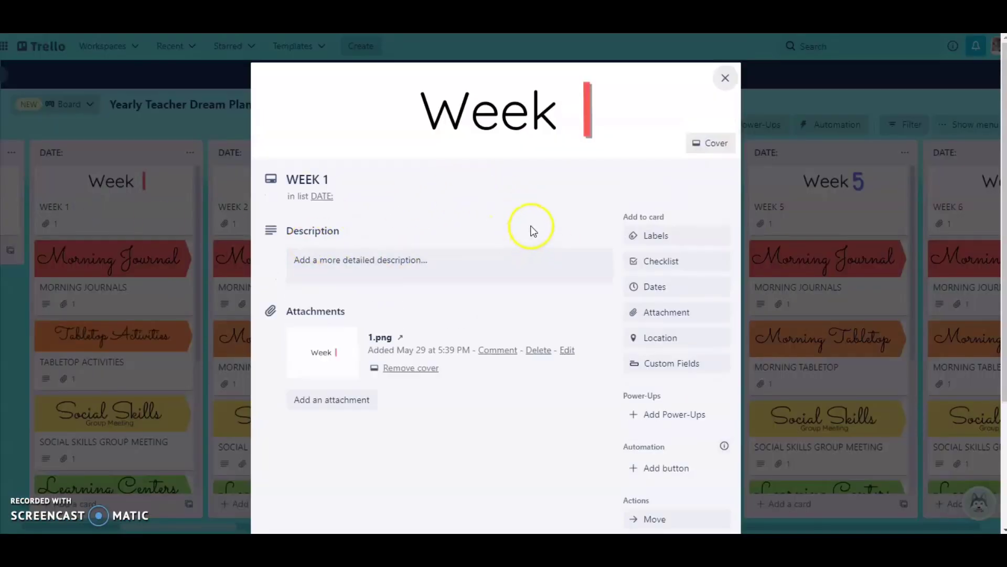
{"action": "left_click", "coordinate": [650, 239]}
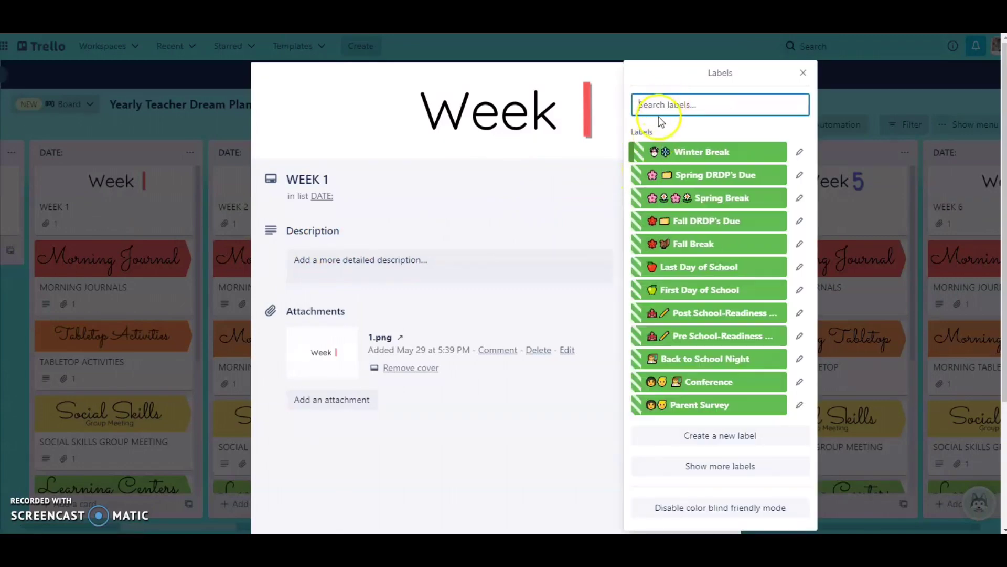
{"action": "type", "text": "fr"}
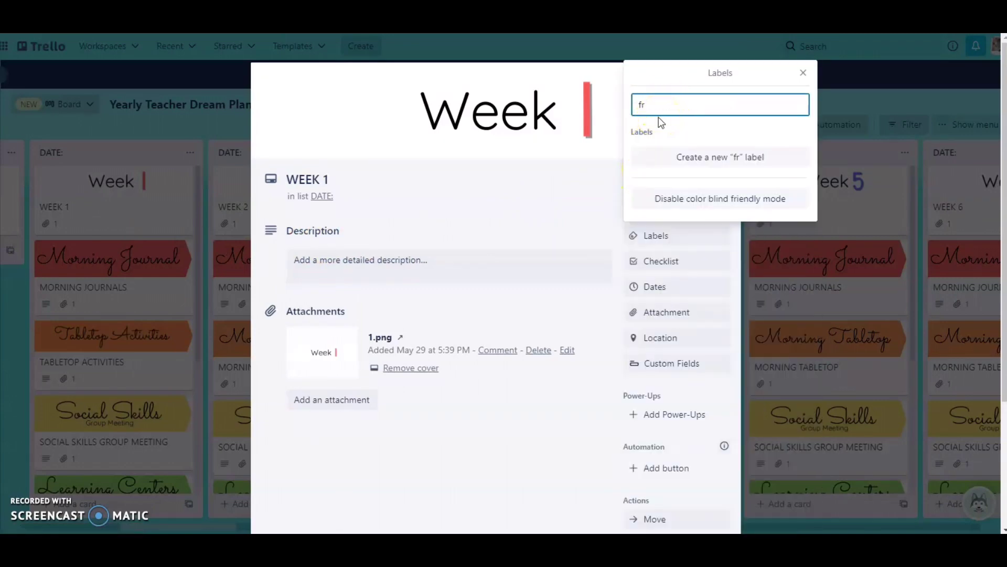
{"action": "key", "text": "BackSpace"}
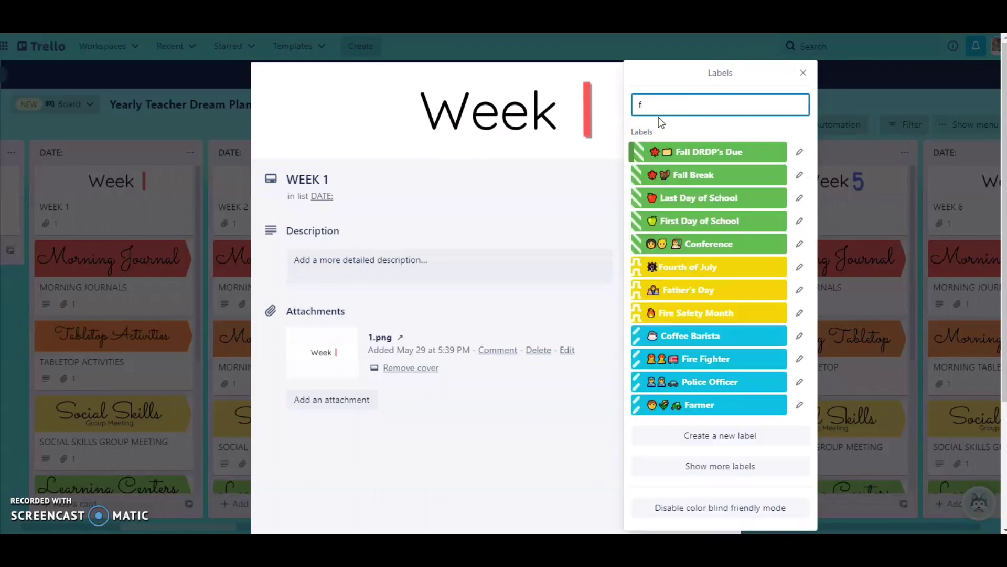
{"action": "left_click", "coordinate": [757, 221]}
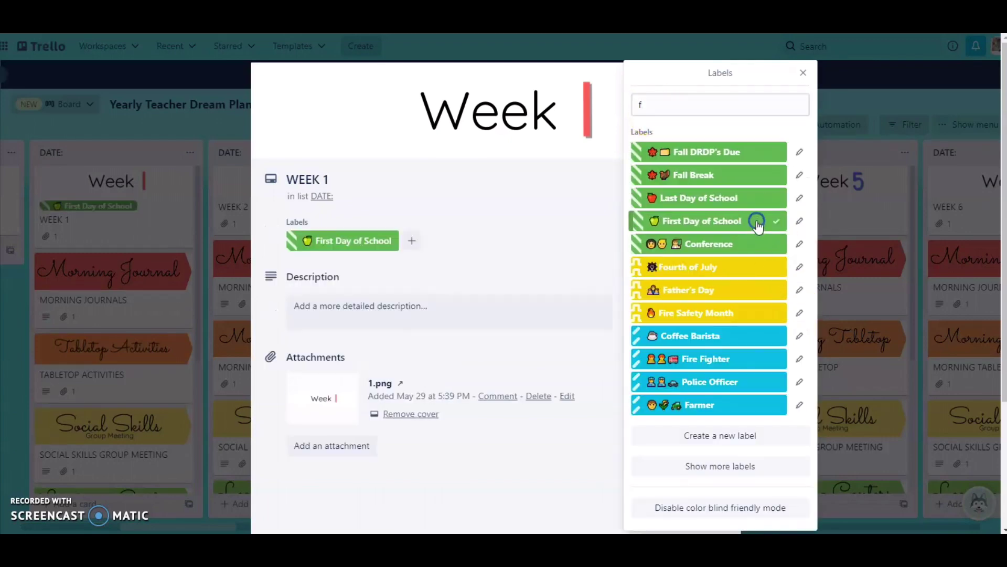
{"action": "left_click", "coordinate": [801, 73]}
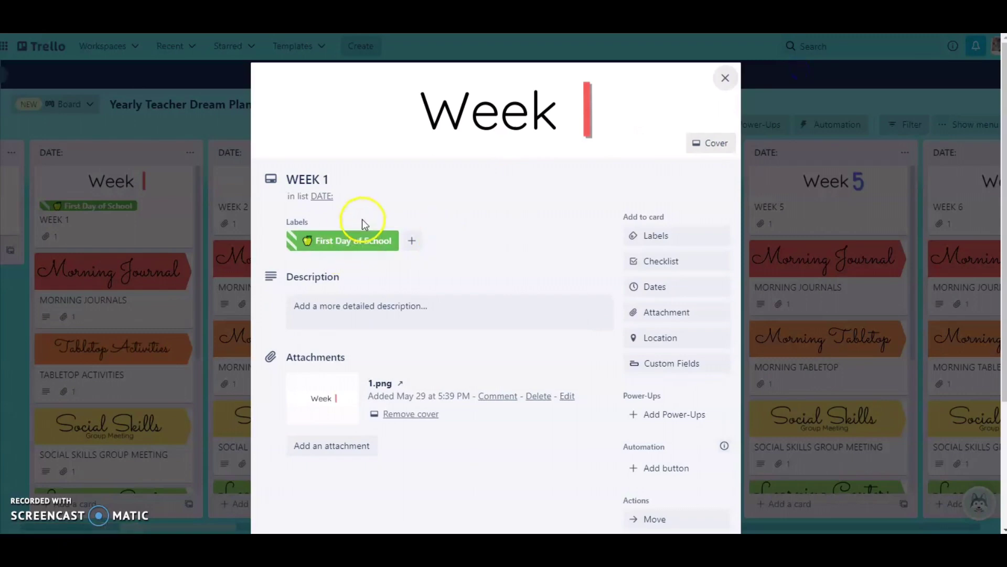
- Try to set the WEEK 1 card's due date to August 8, 2022, and close the card
{"action": "left_click", "coordinate": [656, 287]}
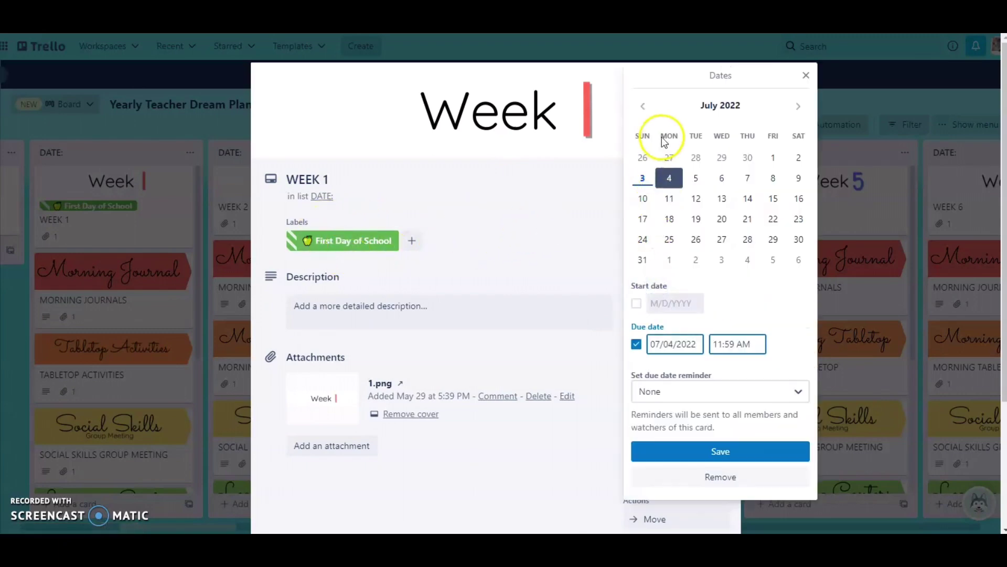
{"action": "left_click", "coordinate": [798, 106]}
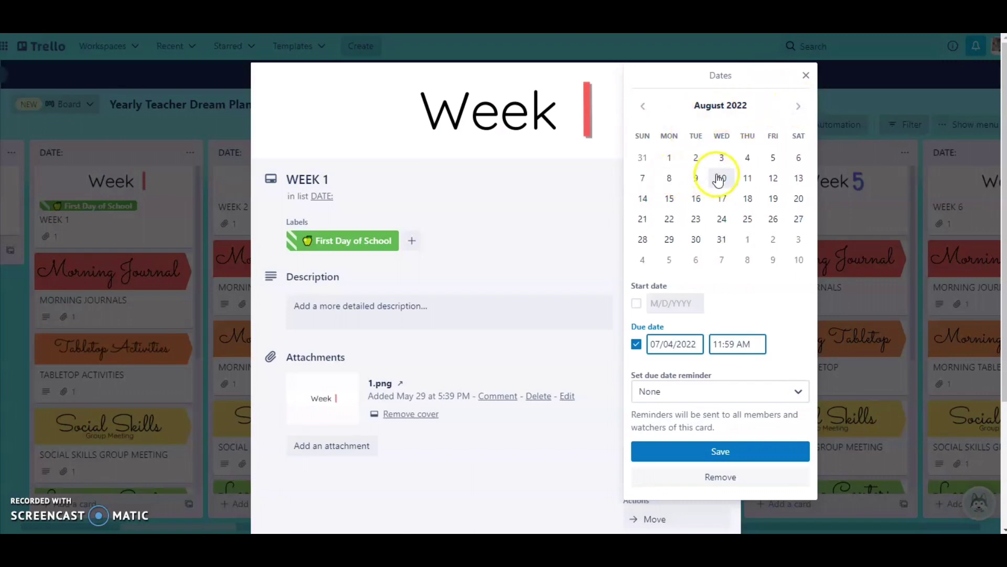
{"action": "left_click", "coordinate": [669, 177]}
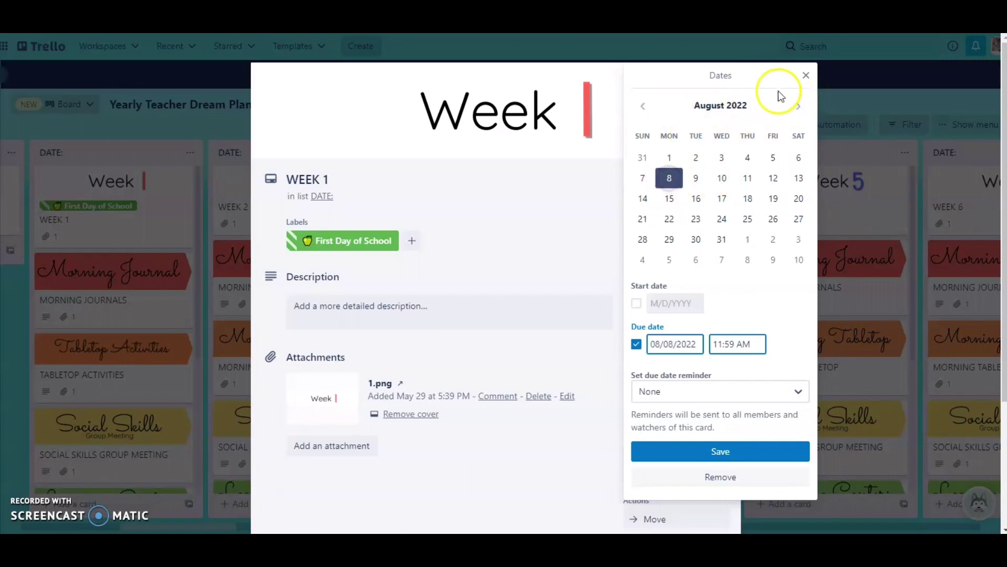
{"action": "left_click", "coordinate": [806, 75]}
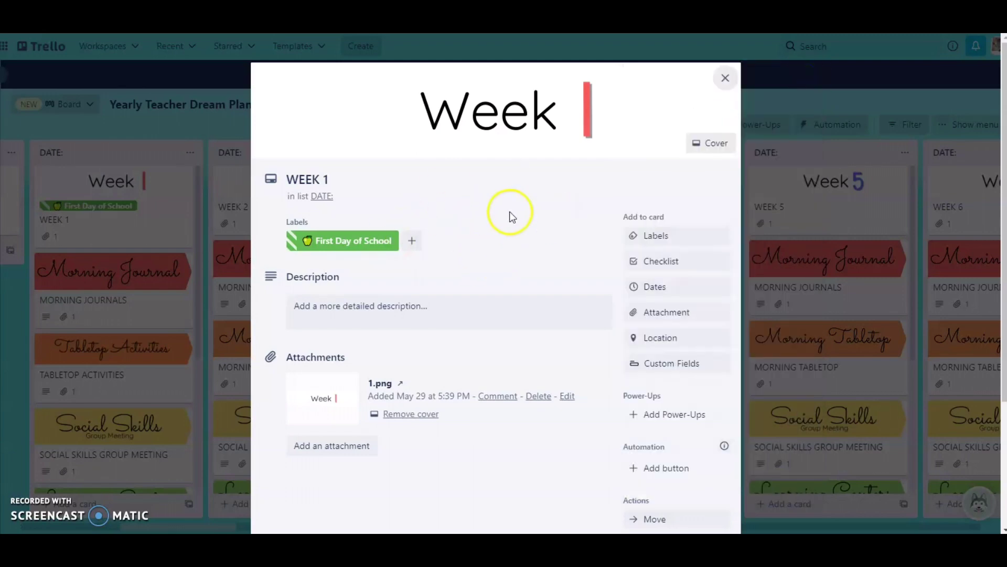
{"action": "left_click", "coordinate": [725, 78]}
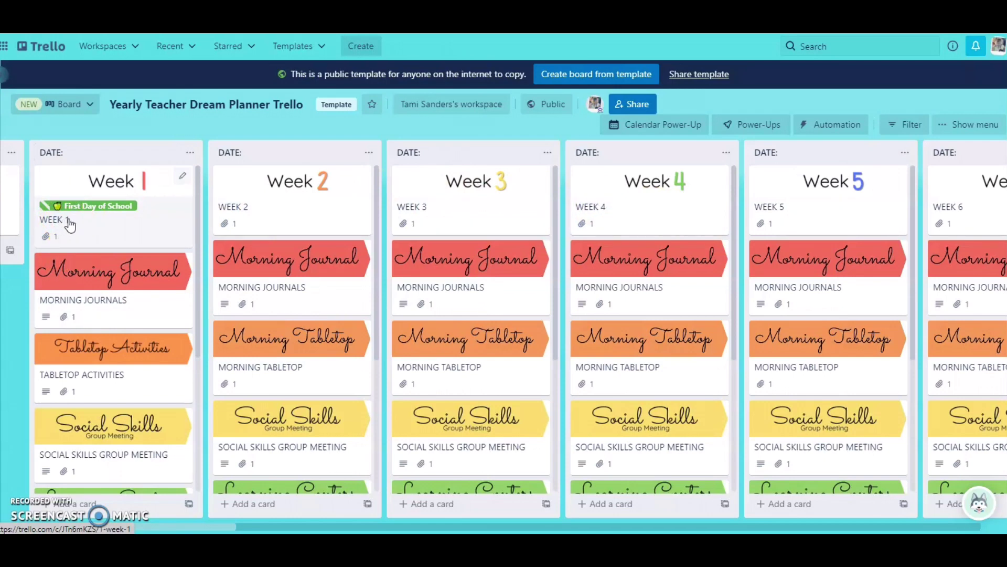
{"action": "left_click", "coordinate": [68, 235]}
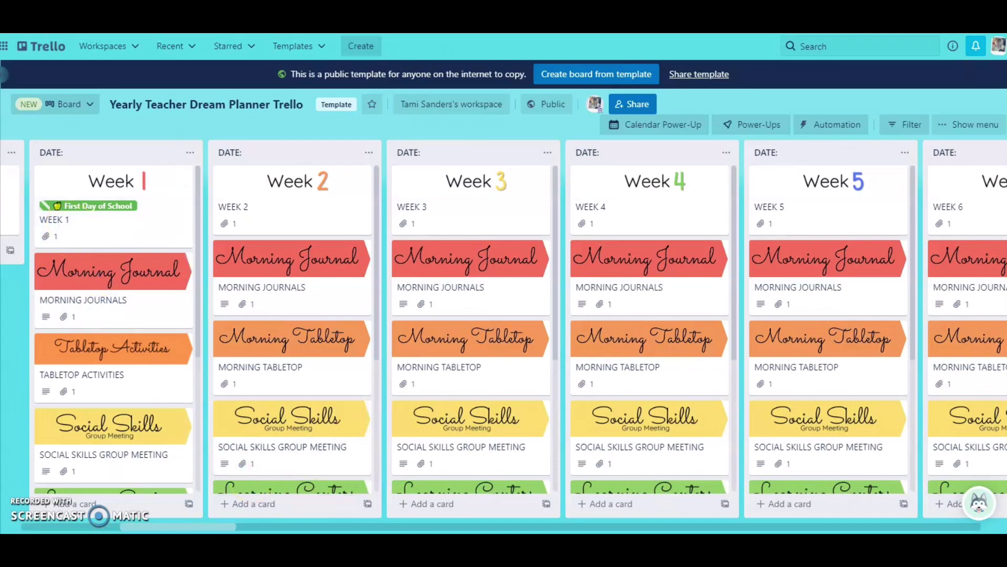
- Switch to the 2022/2023 Planning Book board and examine the Week 21 to Week 23 cards in the January lists
{"action": "left_click", "coordinate": [577, 509]}
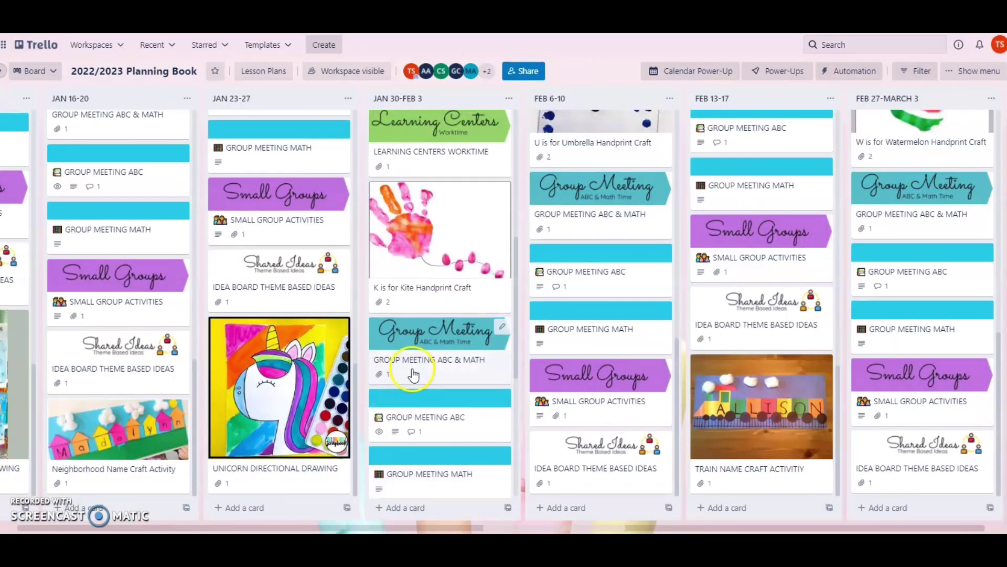
{"action": "scroll", "coordinate": [413, 373], "scroll_direction": "up", "scroll_amount": 6}
{"action": "scroll", "coordinate": [114, 229], "scroll_direction": "up", "scroll_amount": 5}
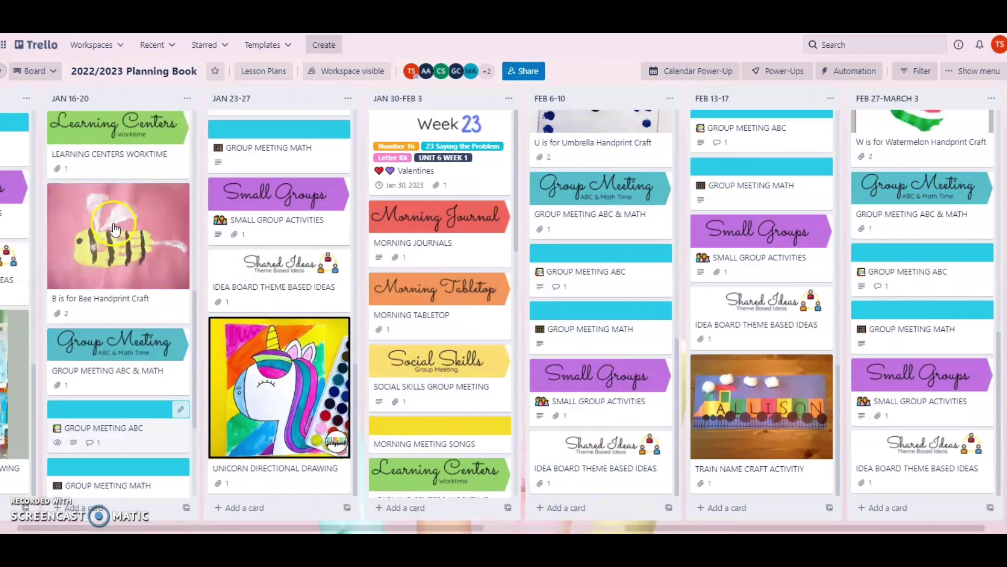
{"action": "scroll", "coordinate": [114, 230], "scroll_direction": "up", "scroll_amount": 5}
{"action": "scroll", "coordinate": [215, 228], "scroll_direction": "up", "scroll_amount": 5}
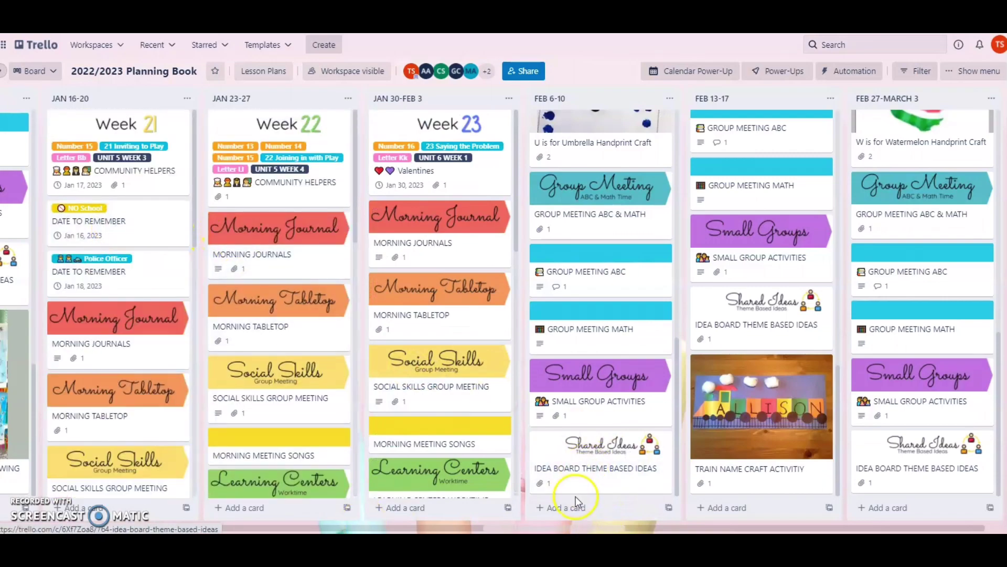
- Examine the labels, themes and dates on the Week 1 to Week 6 cards in the August and September lists
{"action": "scroll", "coordinate": [559, 518], "scroll_direction": "left", "scroll_amount": 10}
{"action": "scroll", "coordinate": [559, 519], "scroll_direction": "left", "scroll_amount": 20}
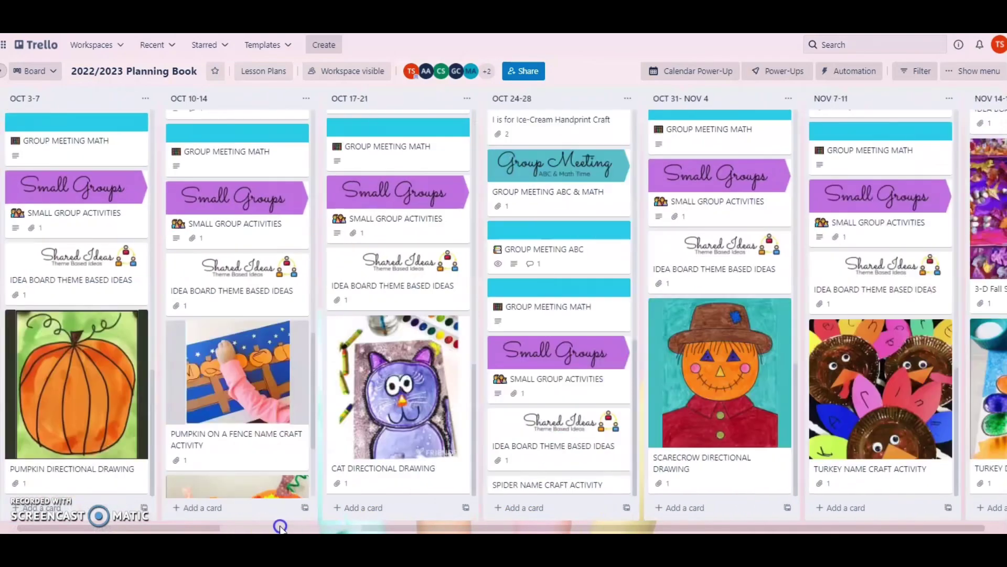
{"action": "scroll", "coordinate": [259, 382], "scroll_direction": "up", "scroll_amount": 10}
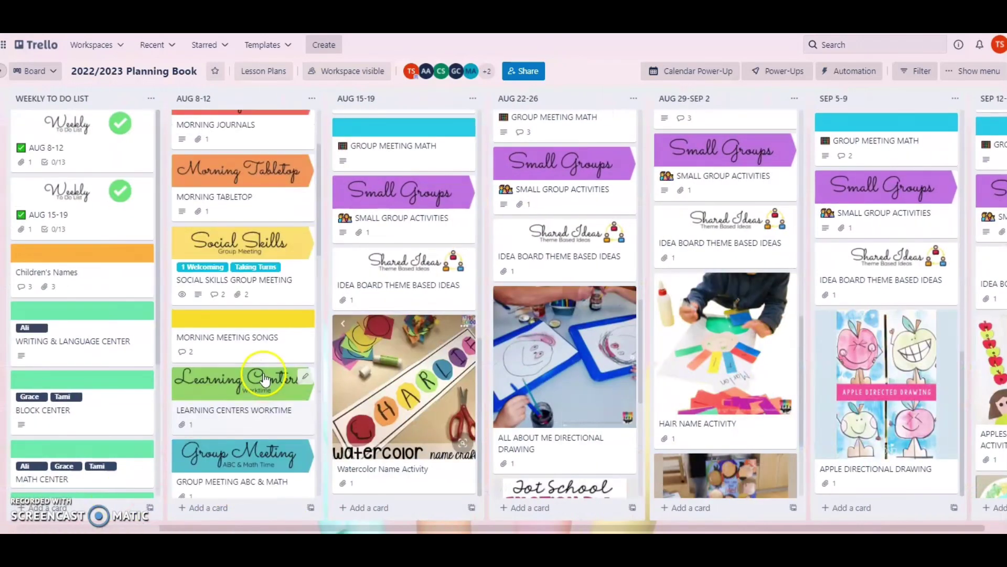
{"action": "scroll", "coordinate": [370, 241], "scroll_direction": "up", "scroll_amount": 8}
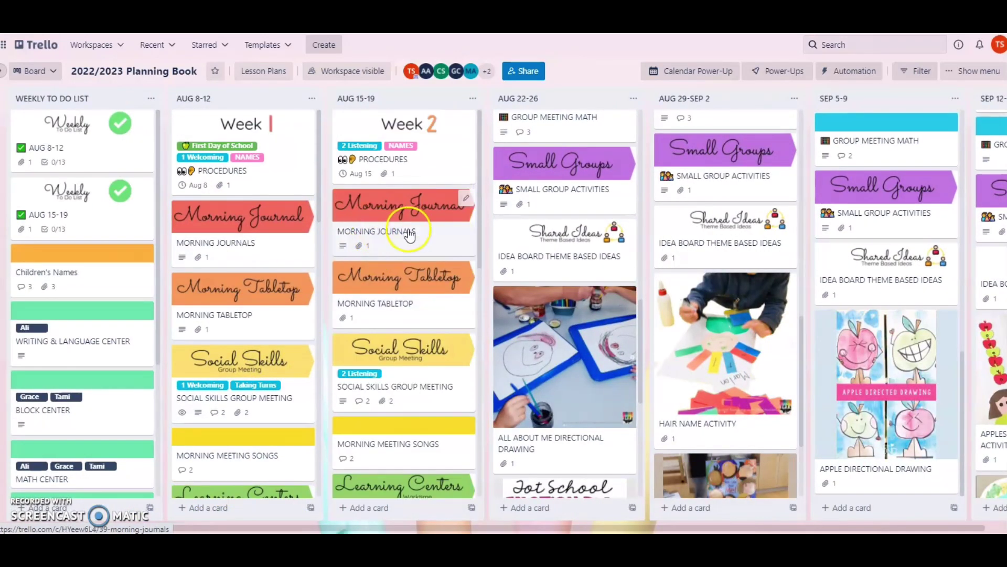
{"action": "scroll", "coordinate": [534, 224], "scroll_direction": "up", "scroll_amount": 10}
{"action": "scroll", "coordinate": [682, 230], "scroll_direction": "up", "scroll_amount": 8}
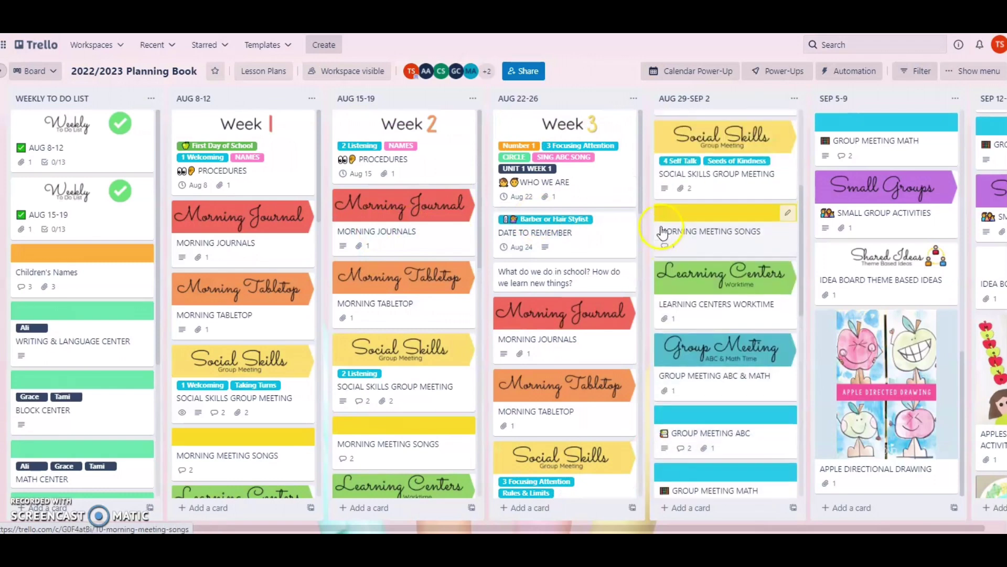
{"action": "scroll", "coordinate": [849, 232], "scroll_direction": "up", "scroll_amount": 8}
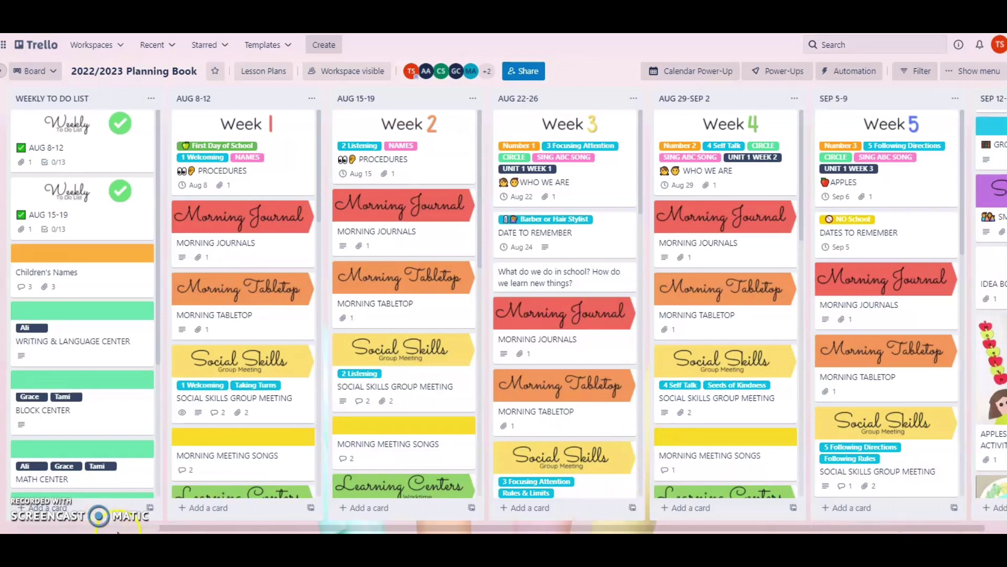
{"action": "scroll", "coordinate": [117, 526], "scroll_direction": "right", "scroll_amount": 5}
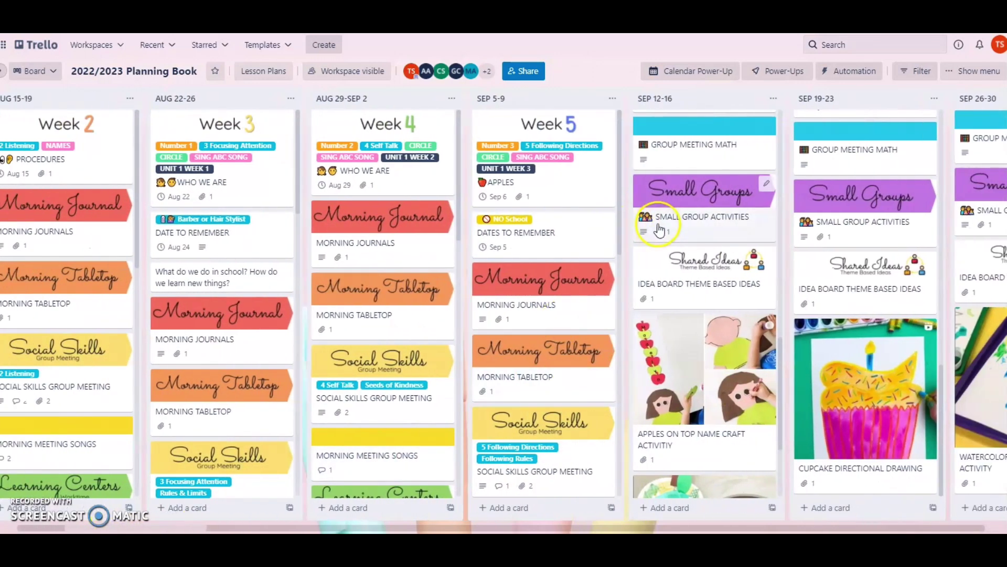
{"action": "scroll", "coordinate": [654, 218], "scroll_direction": "down", "scroll_amount": 5}
{"action": "scroll", "coordinate": [655, 218], "scroll_direction": "up", "scroll_amount": 5}
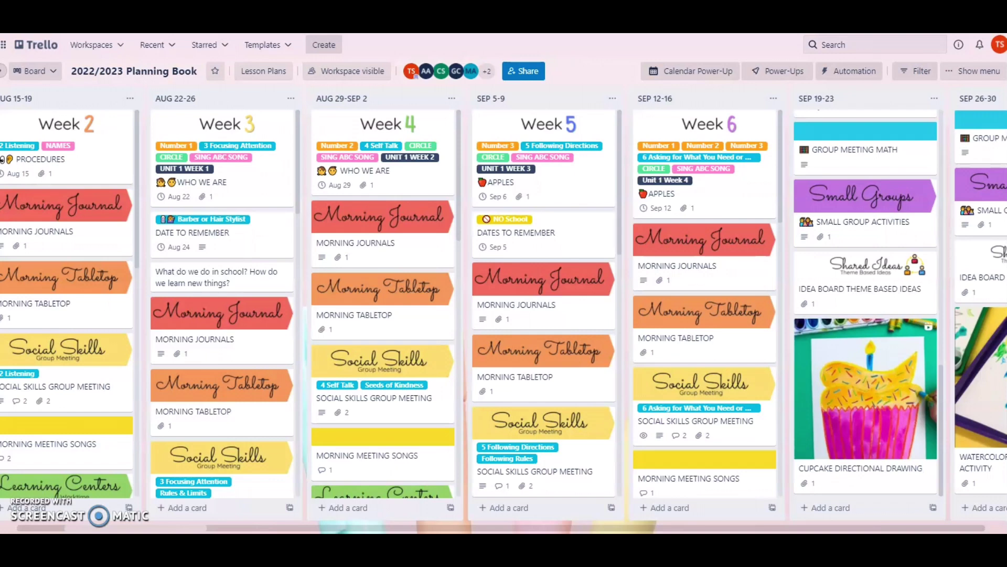
- Switch to the Yearly Teacher Dream Planner board, open the WEEK 1 card's labels, search them for "nam" and clear the search
{"action": "left_click", "coordinate": [385, 504]}
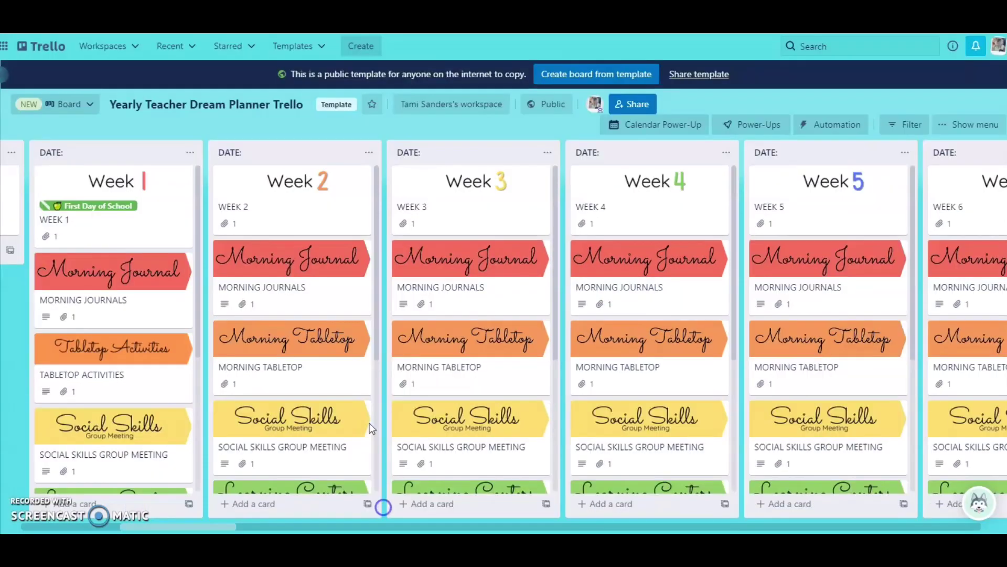
{"action": "left_click", "coordinate": [100, 217]}
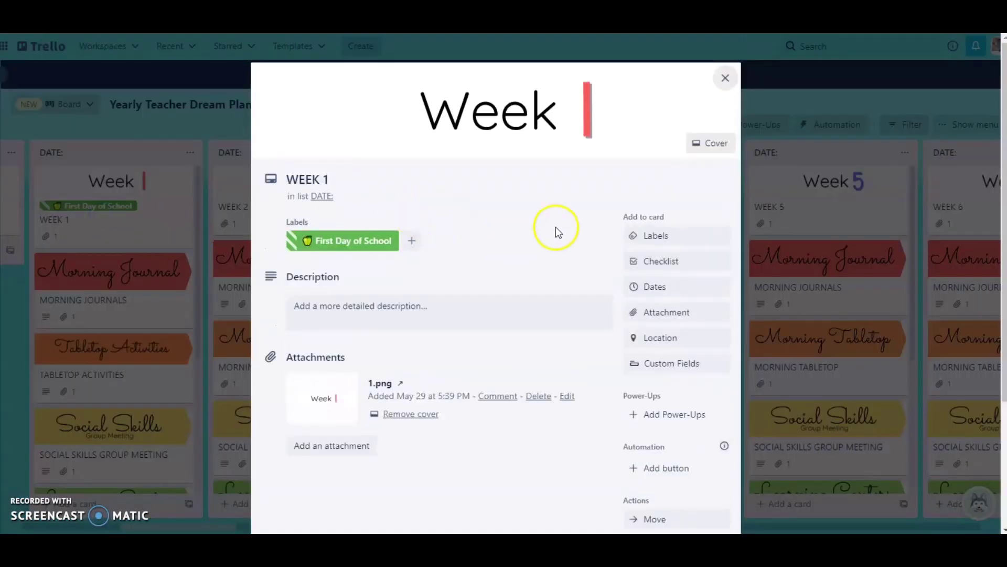
{"action": "left_click", "coordinate": [681, 235]}
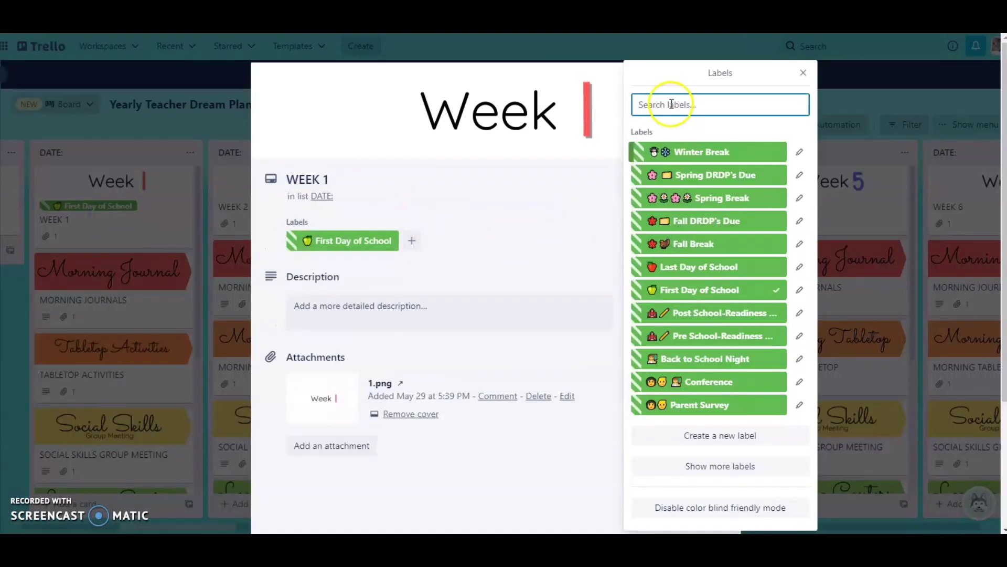
{"action": "type", "text": "nam"}
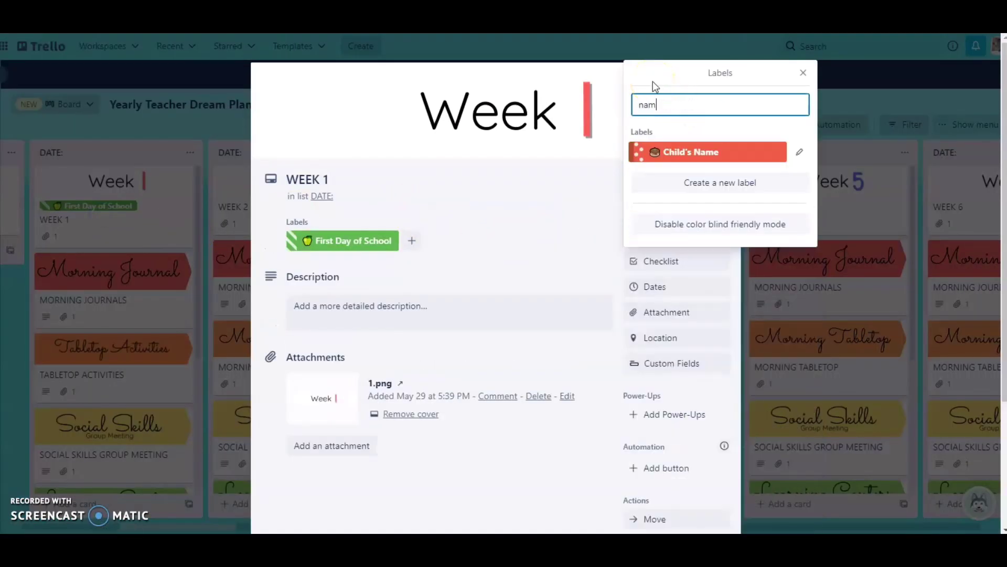
{"action": "key", "text": "BackSpace"}
{"action": "key", "text": "BackSpace"}
{"action": "key", "text": "BackSpace"}
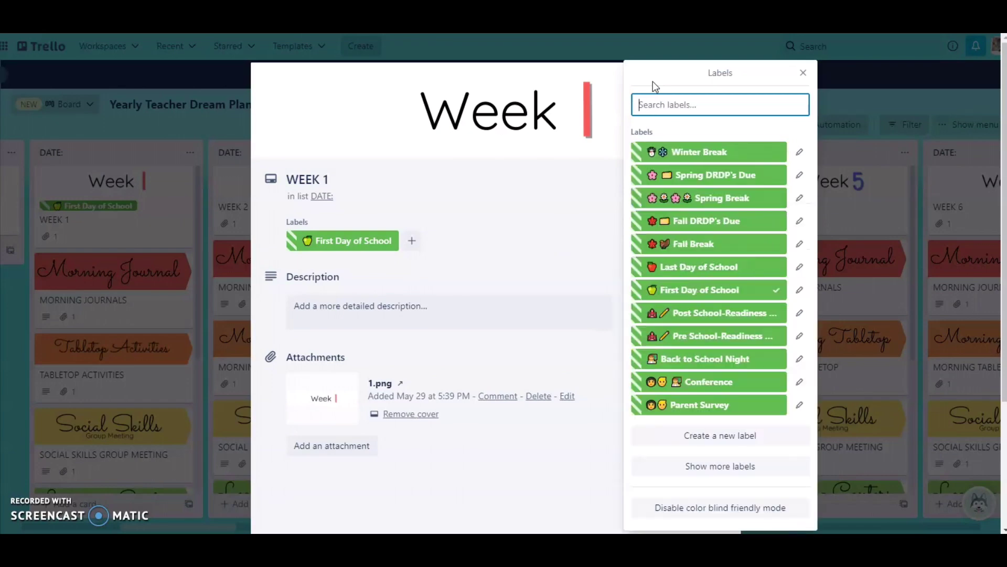
- Examine the full list of labels available for the WEEK 1 card, covering events, holidays, numbers, patterns, shapes, letters and places
{"action": "left_click", "coordinate": [733, 445]}
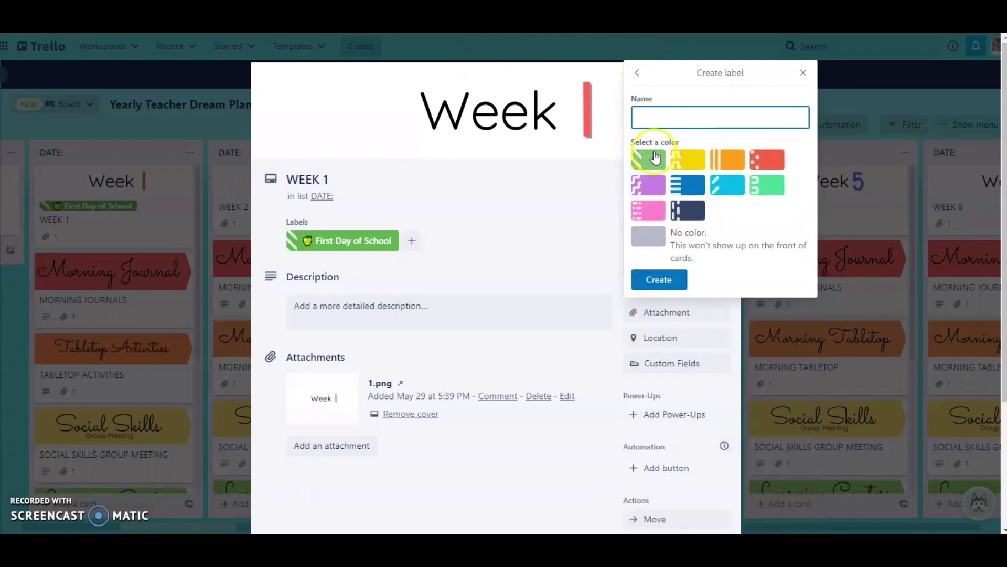
{"action": "left_click", "coordinate": [637, 73]}
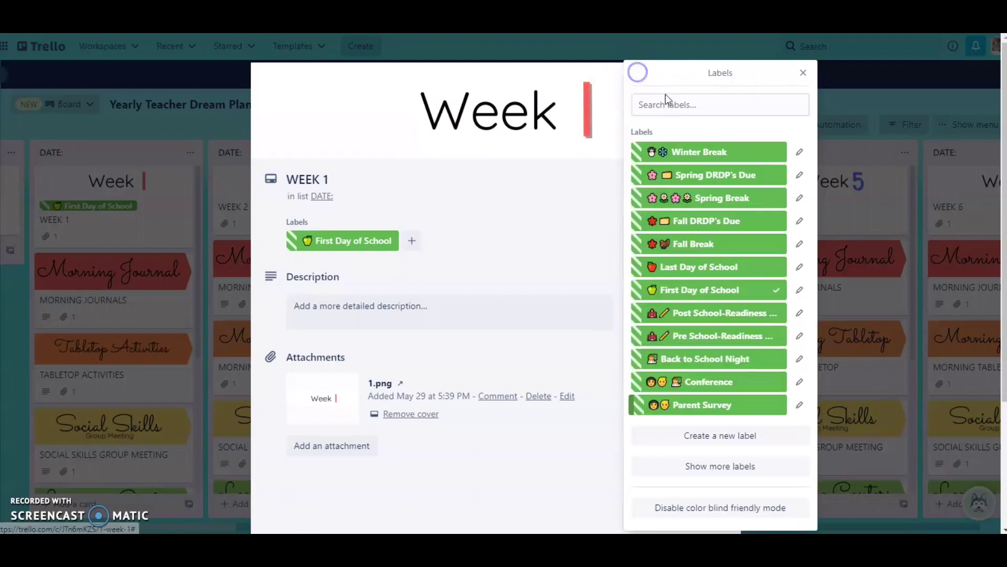
{"action": "left_click", "coordinate": [725, 467]}
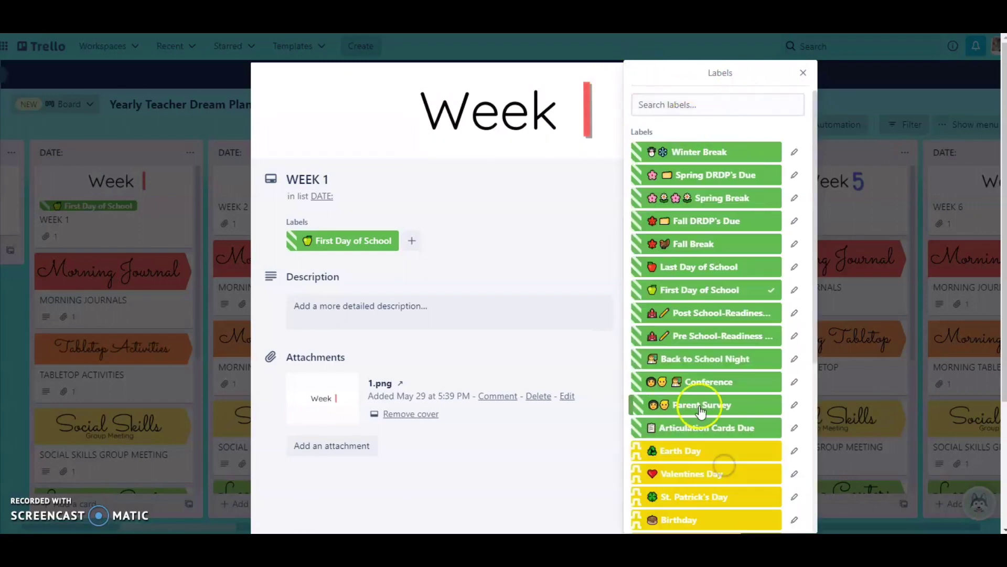
{"action": "scroll", "coordinate": [702, 414], "scroll_direction": "down", "scroll_amount": 5}
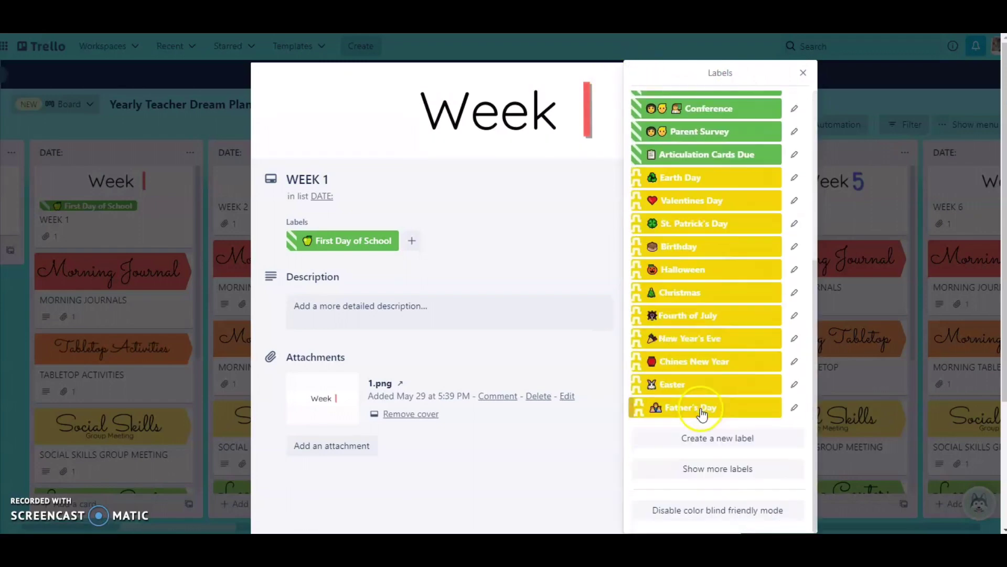
{"action": "left_click", "coordinate": [725, 472]}
{"action": "scroll", "coordinate": [710, 420], "scroll_direction": "down", "scroll_amount": 5}
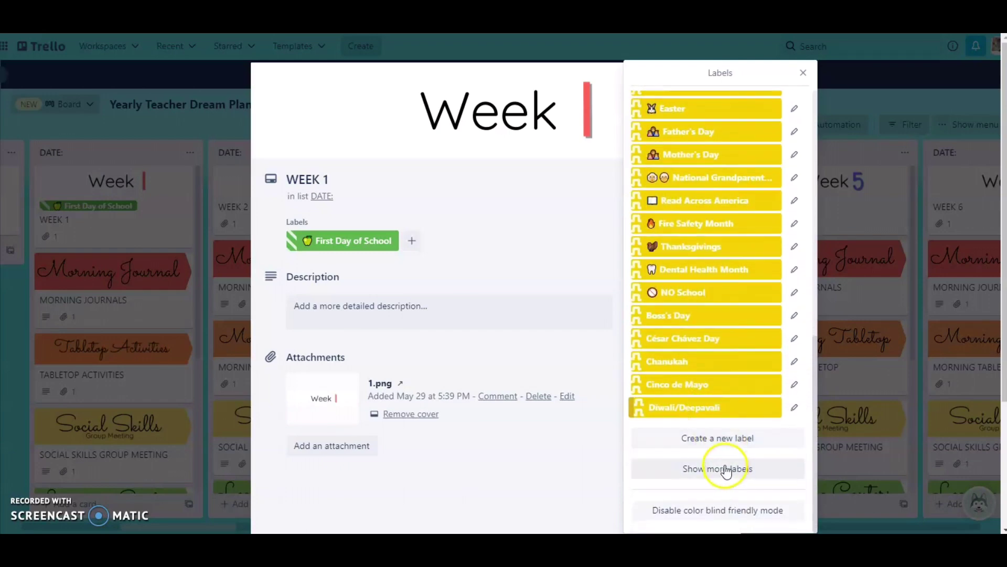
{"action": "left_click", "coordinate": [726, 470]}
{"action": "scroll", "coordinate": [703, 420], "scroll_direction": "down", "scroll_amount": 5}
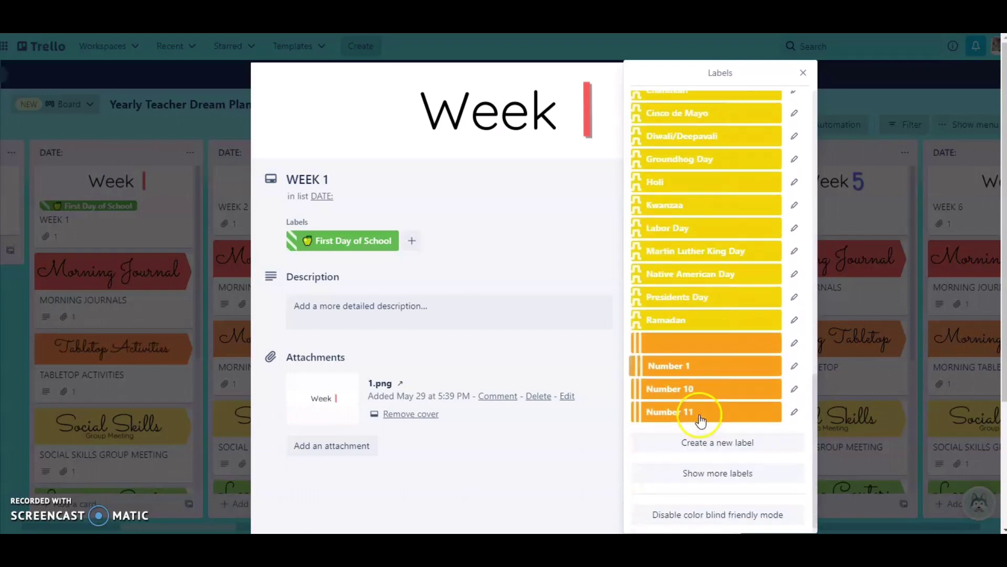
{"action": "left_click", "coordinate": [728, 472]}
{"action": "scroll", "coordinate": [698, 411], "scroll_direction": "down", "scroll_amount": 5}
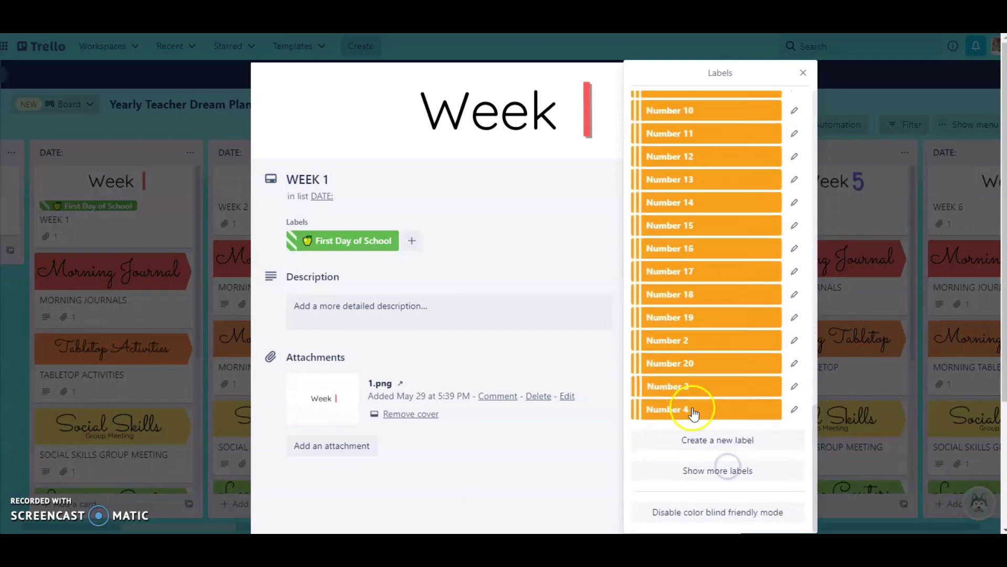
{"action": "left_click", "coordinate": [726, 468]}
{"action": "scroll", "coordinate": [698, 409], "scroll_direction": "down", "scroll_amount": 5}
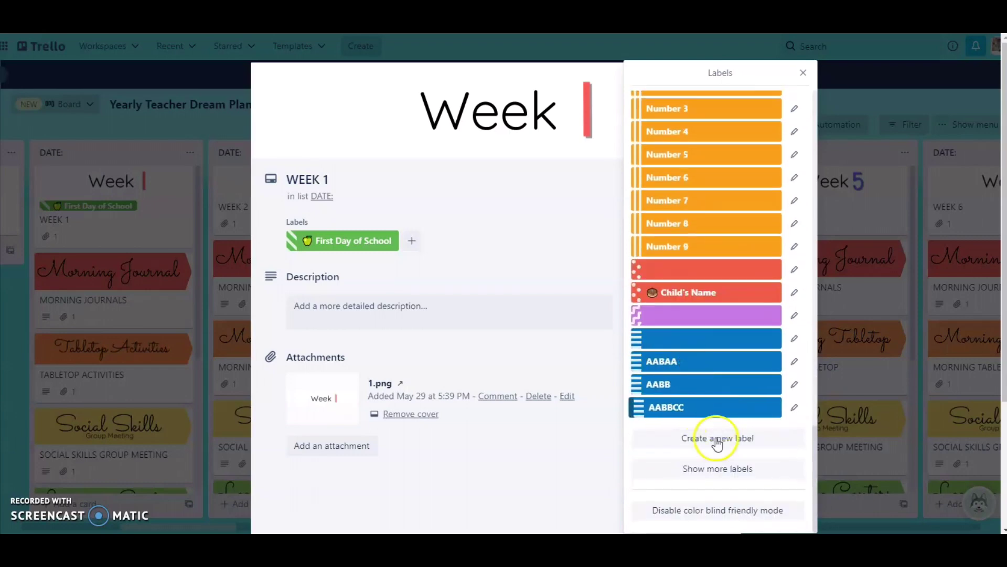
{"action": "left_click", "coordinate": [718, 468]}
{"action": "scroll", "coordinate": [685, 404], "scroll_direction": "down", "scroll_amount": 5}
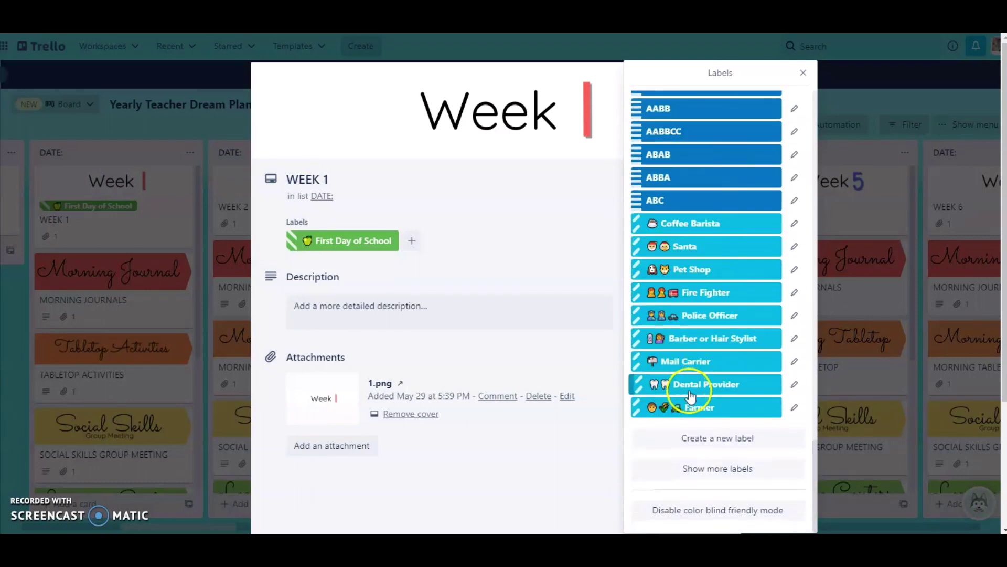
{"action": "left_click", "coordinate": [722, 467]}
{"action": "scroll", "coordinate": [701, 420], "scroll_direction": "down", "scroll_amount": 5}
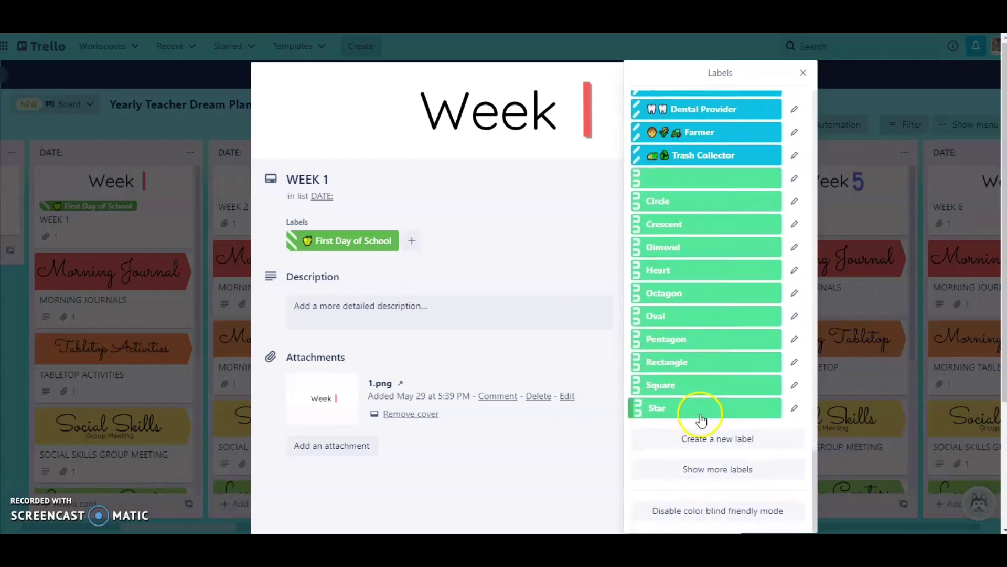
{"action": "left_click", "coordinate": [733, 475]}
{"action": "scroll", "coordinate": [690, 416], "scroll_direction": "down", "scroll_amount": 5}
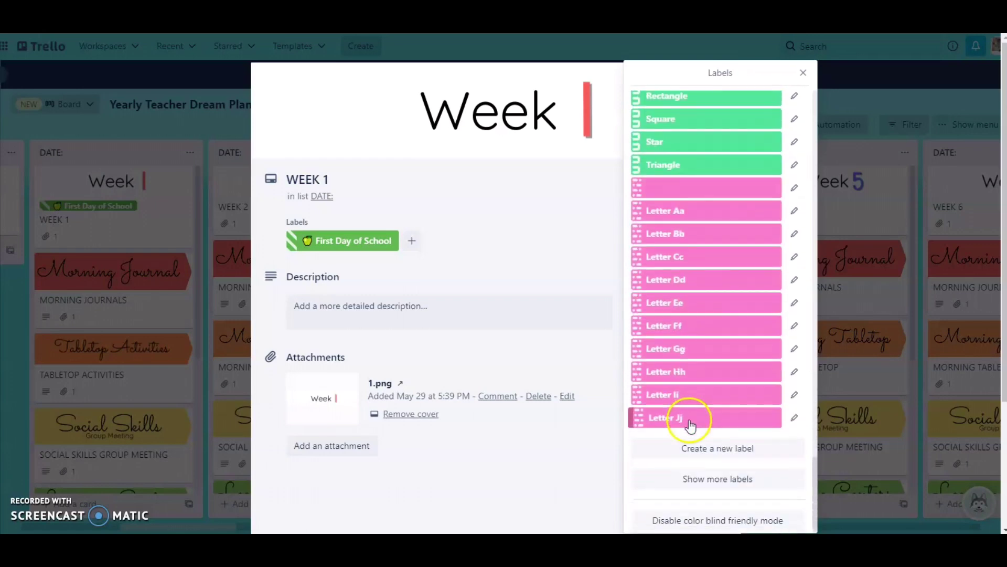
{"action": "left_click", "coordinate": [730, 480]}
{"action": "scroll", "coordinate": [691, 411], "scroll_direction": "down", "scroll_amount": 5}
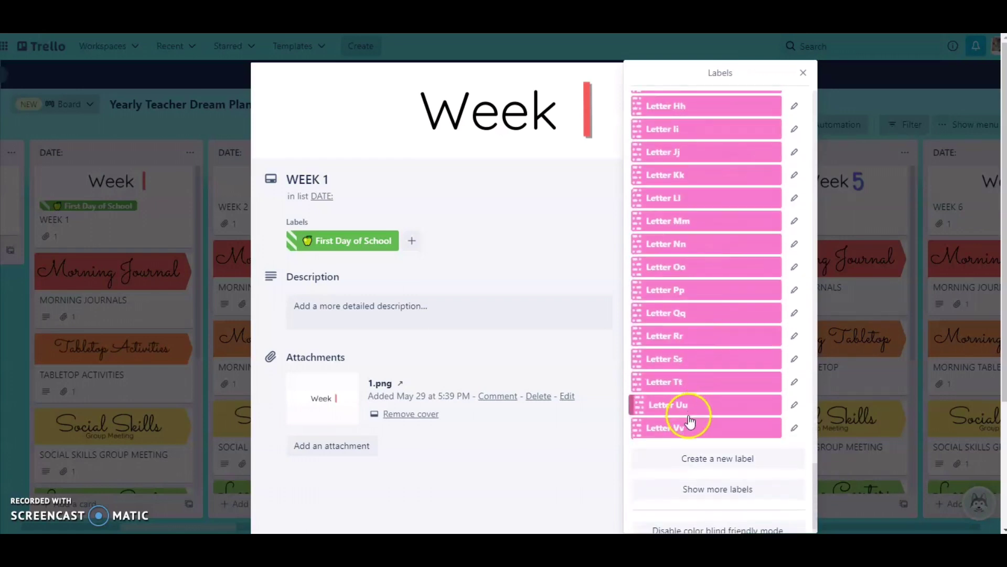
{"action": "left_click", "coordinate": [732, 468]}
{"action": "scroll", "coordinate": [704, 422], "scroll_direction": "down", "scroll_amount": 4}
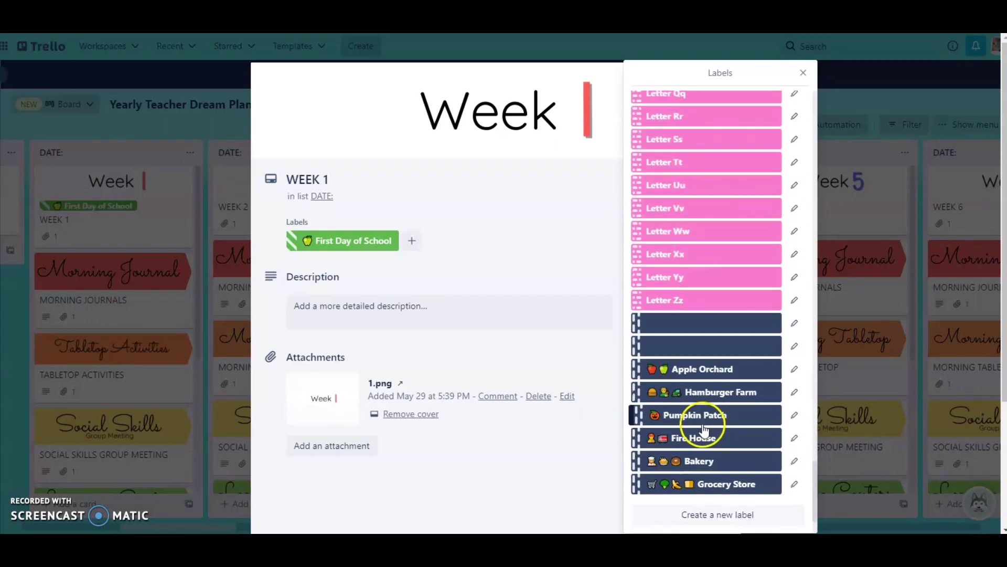
{"action": "scroll", "coordinate": [701, 428], "scroll_direction": "up", "scroll_amount": 10}
{"action": "scroll", "coordinate": [697, 430], "scroll_direction": "up", "scroll_amount": 5}
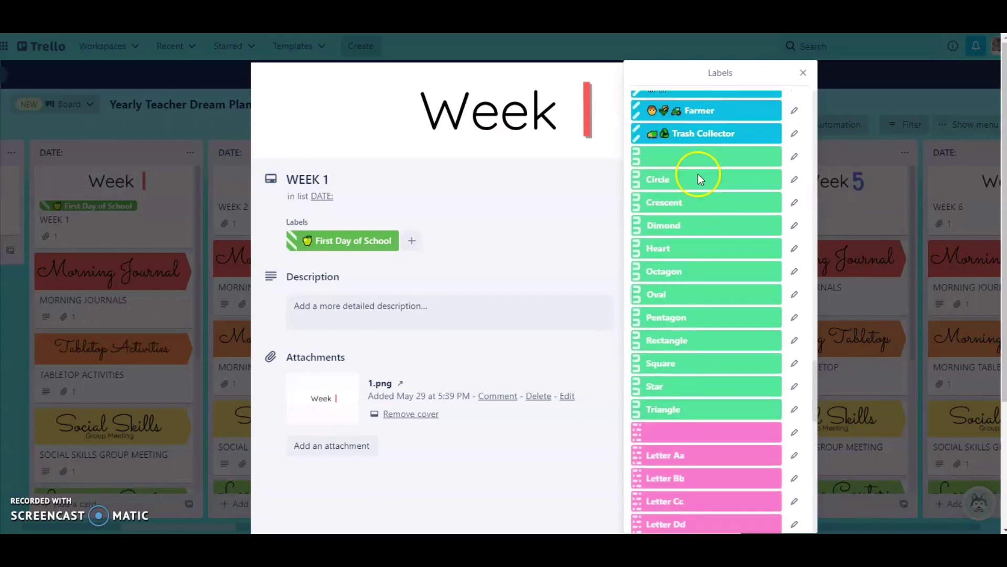
{"action": "left_click", "coordinate": [802, 73]}
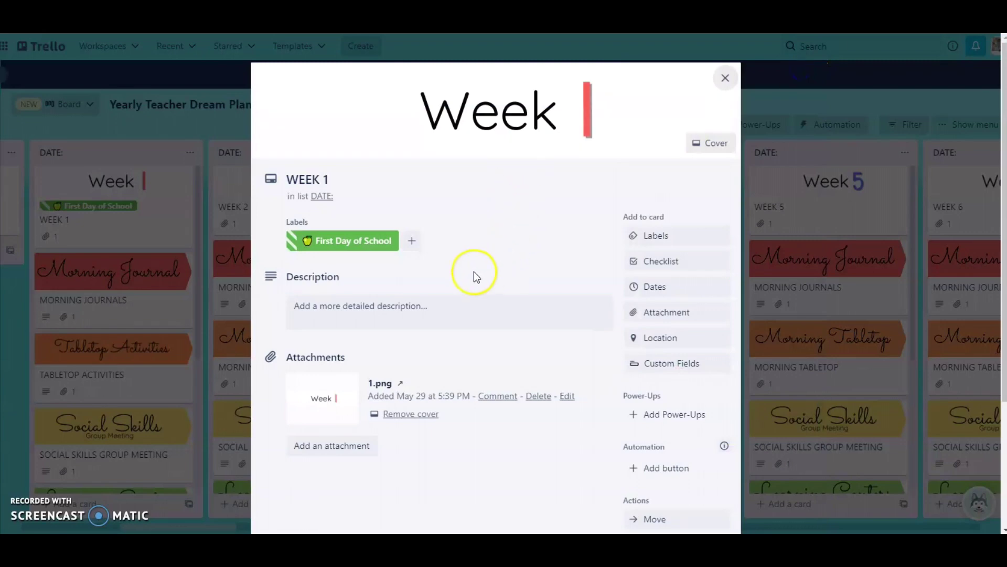
- Create a pink label named "Learning Names" on the WEEK 1 card and close the card
{"action": "left_click", "coordinate": [411, 242]}
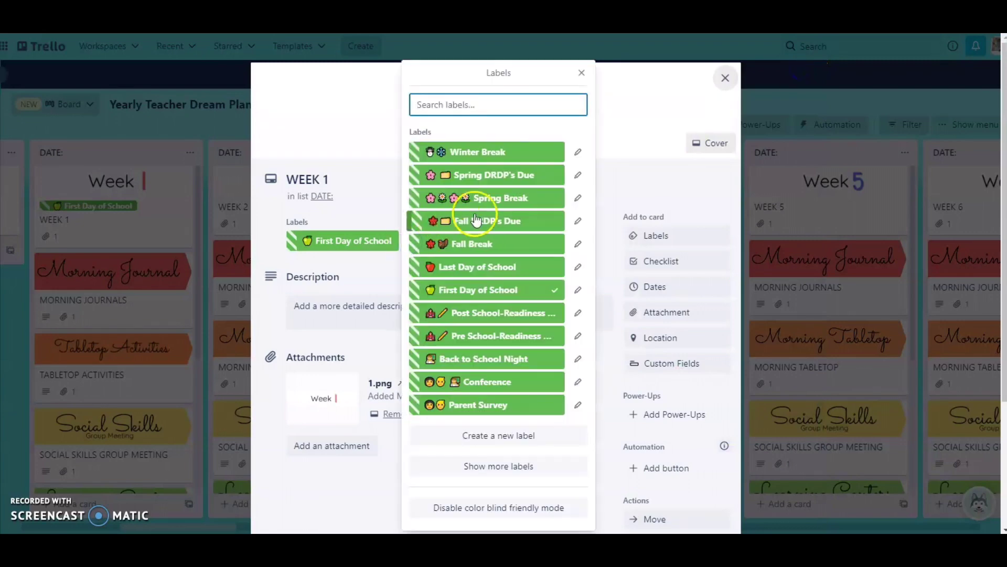
{"action": "left_click", "coordinate": [503, 436]}
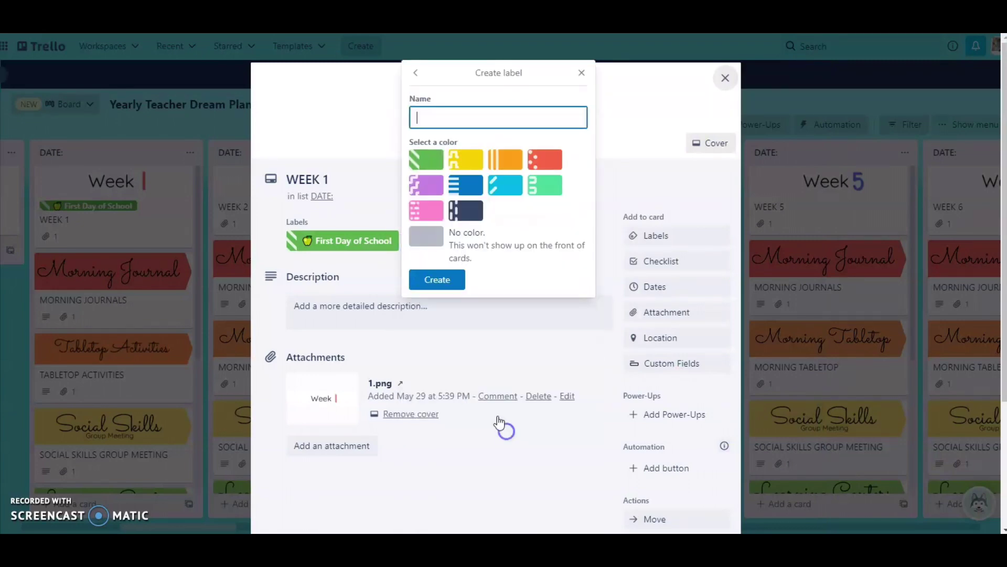
{"action": "left_click", "coordinate": [426, 211]}
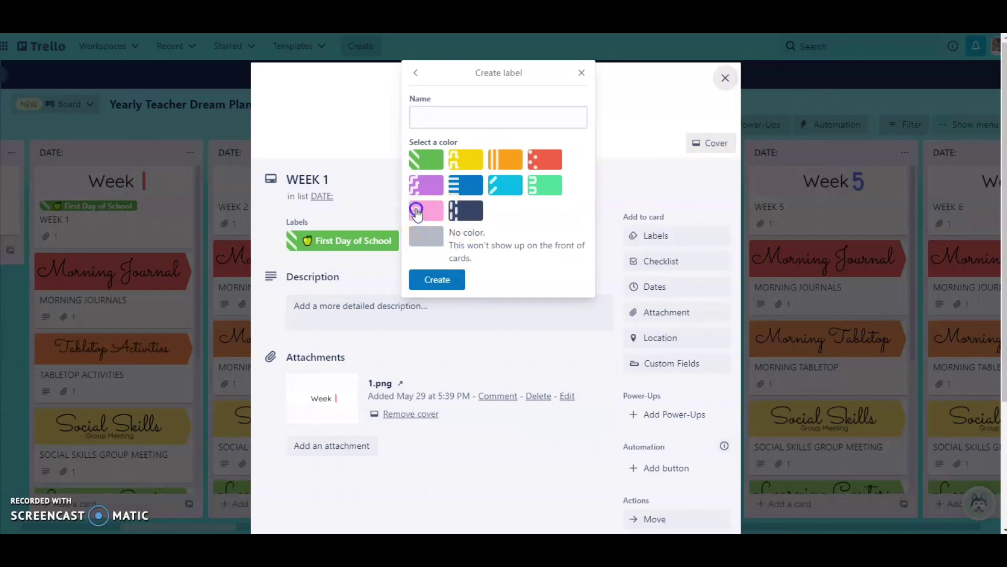
{"action": "left_click", "coordinate": [431, 124]}
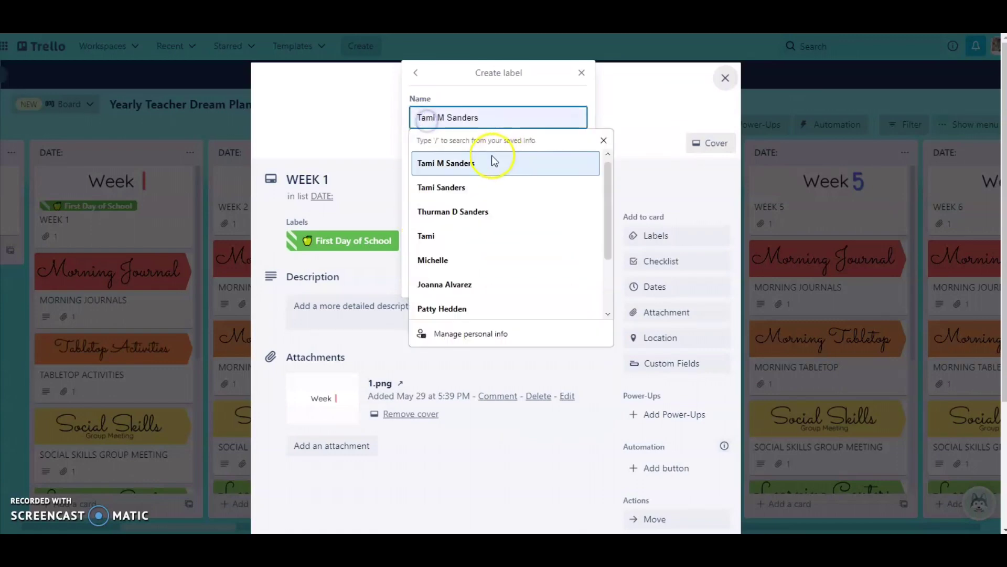
{"action": "left_click", "coordinate": [472, 125]}
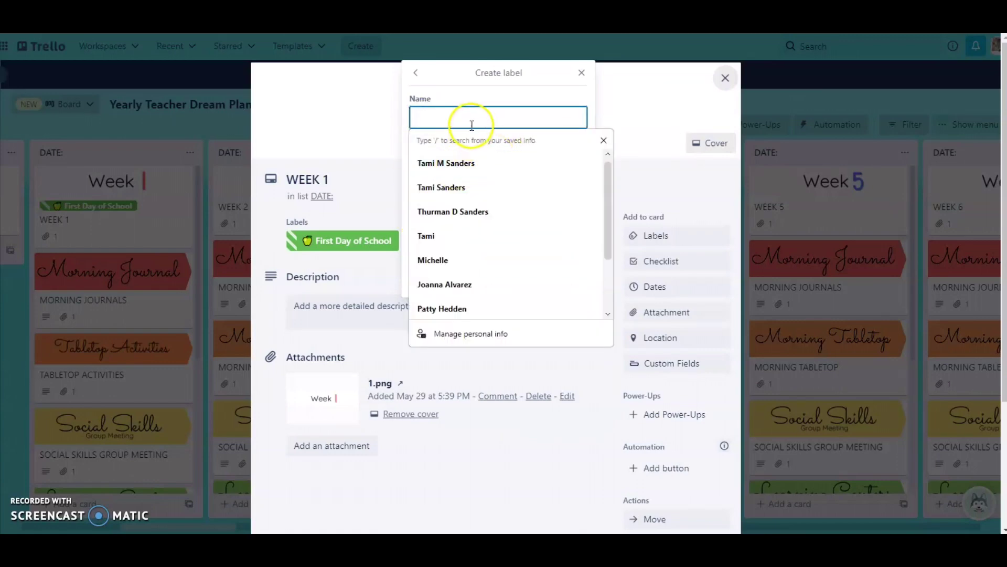
{"action": "type", "text": "Na"}
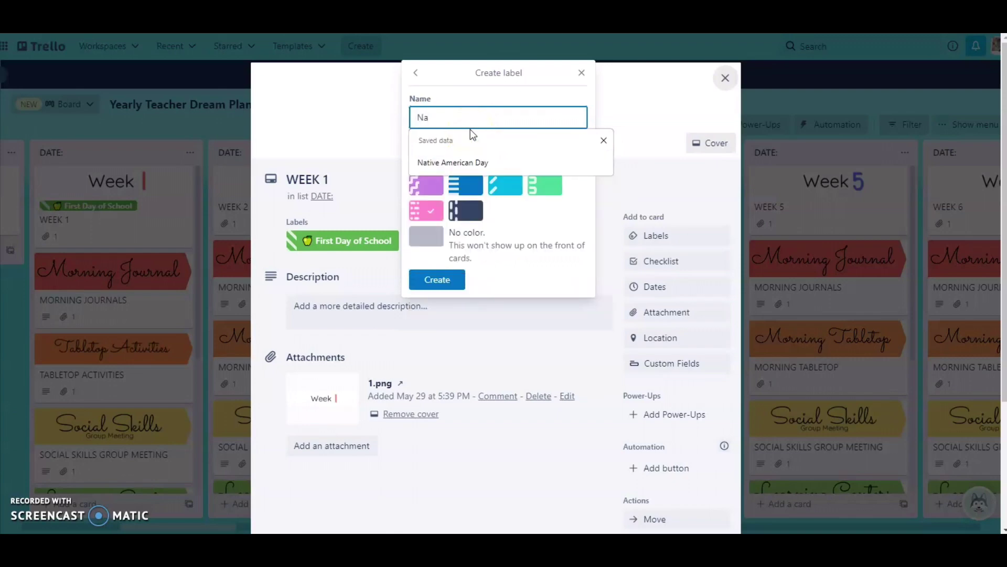
{"action": "key", "text": "BackSpace"}
{"action": "key", "text": "BackSpace"}
{"action": "type", "text": "Learn"}
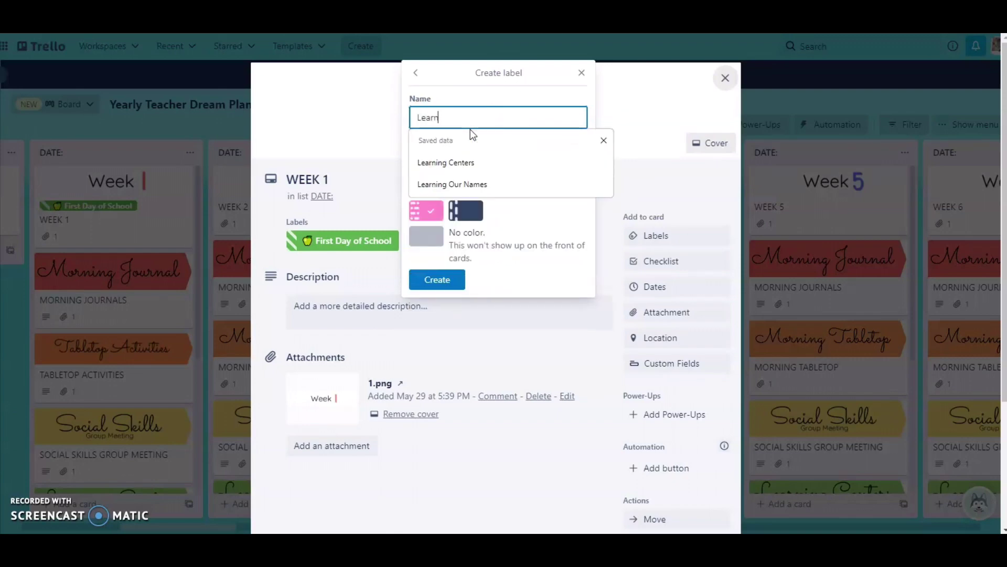
{"action": "type", "text": "ing Names"}
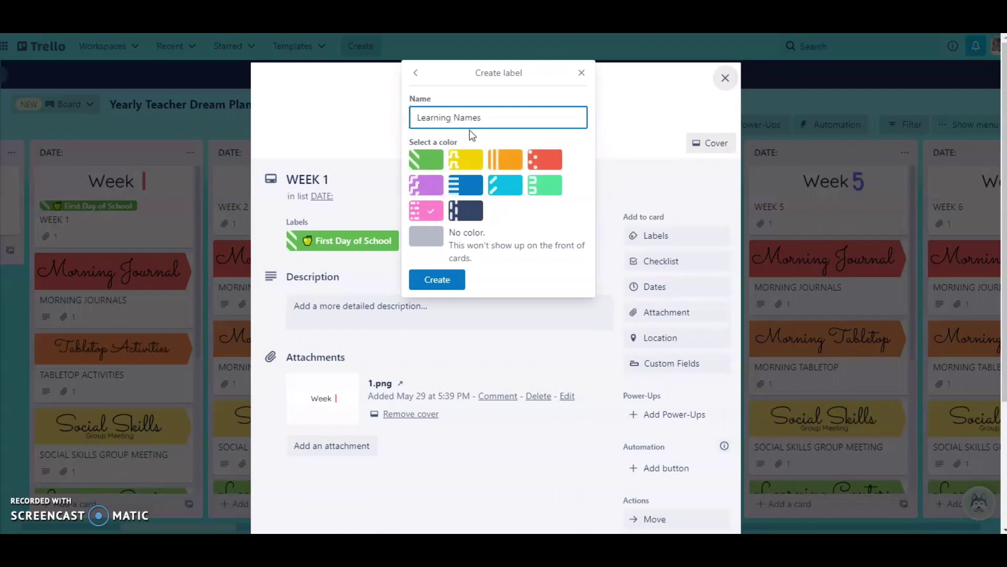
{"action": "left_click", "coordinate": [458, 285]}
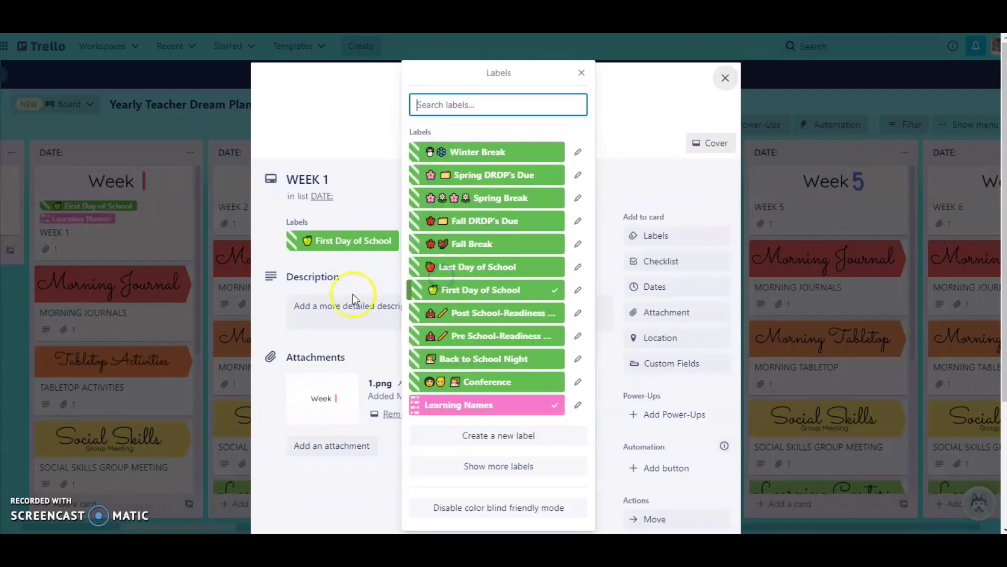
{"action": "left_click", "coordinate": [582, 72]}
{"action": "left_click", "coordinate": [723, 79]}
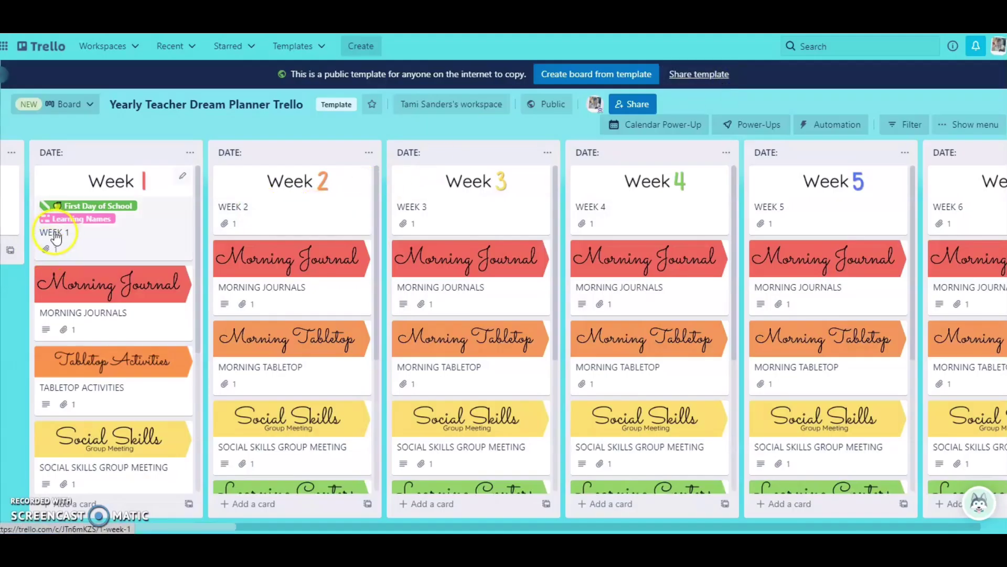
{"action": "left_click", "coordinate": [87, 225]}
{"action": "left_click", "coordinate": [71, 219]}
{"action": "left_click", "coordinate": [62, 218]}
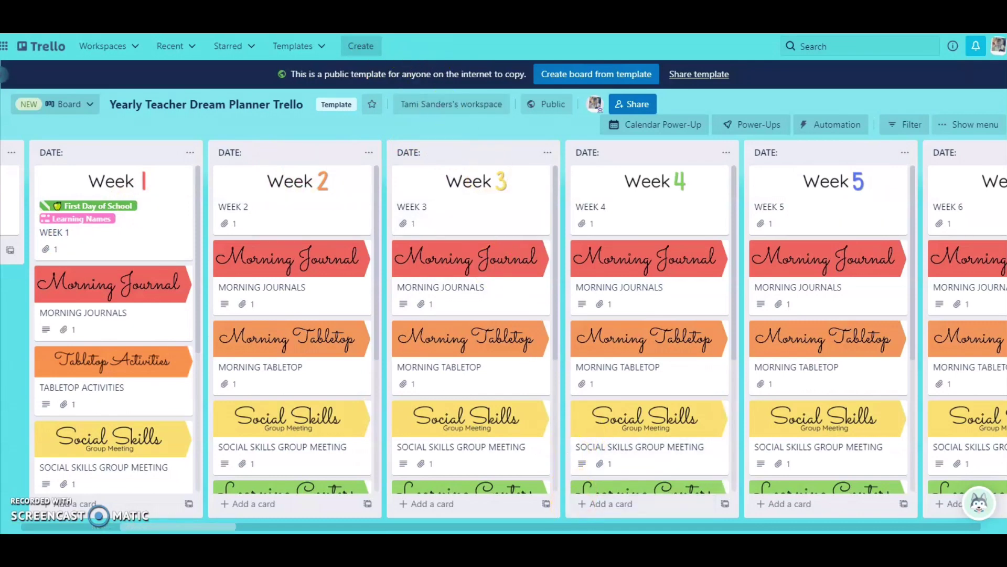
- Switch to the 2022/2023 Planning Book board and view the dated weekly cards for August 2022 in its monthly calendar
{"action": "left_click", "coordinate": [539, 483]}
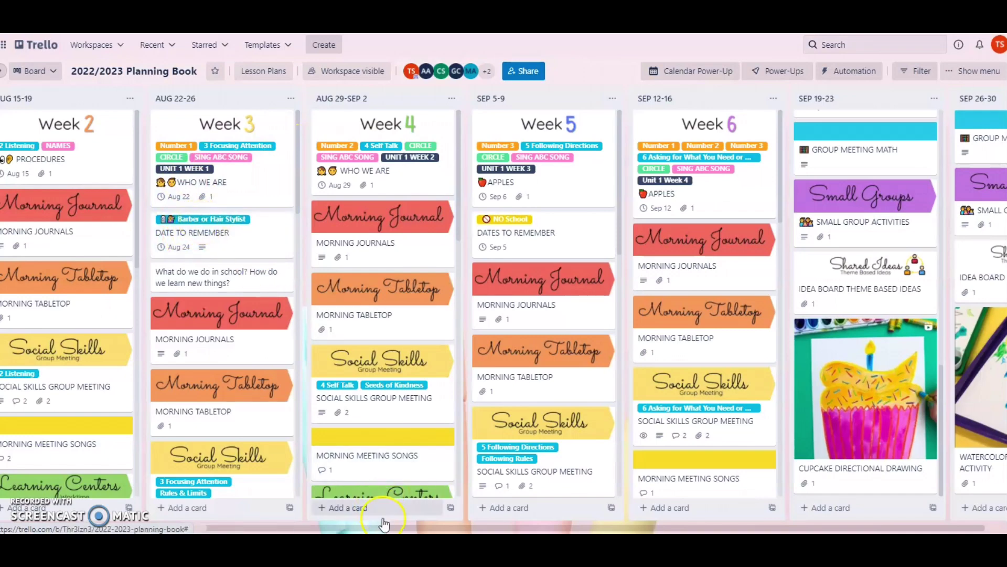
{"action": "left_click_drag", "start_coordinate": [172, 531], "coordinate": [121, 528]}
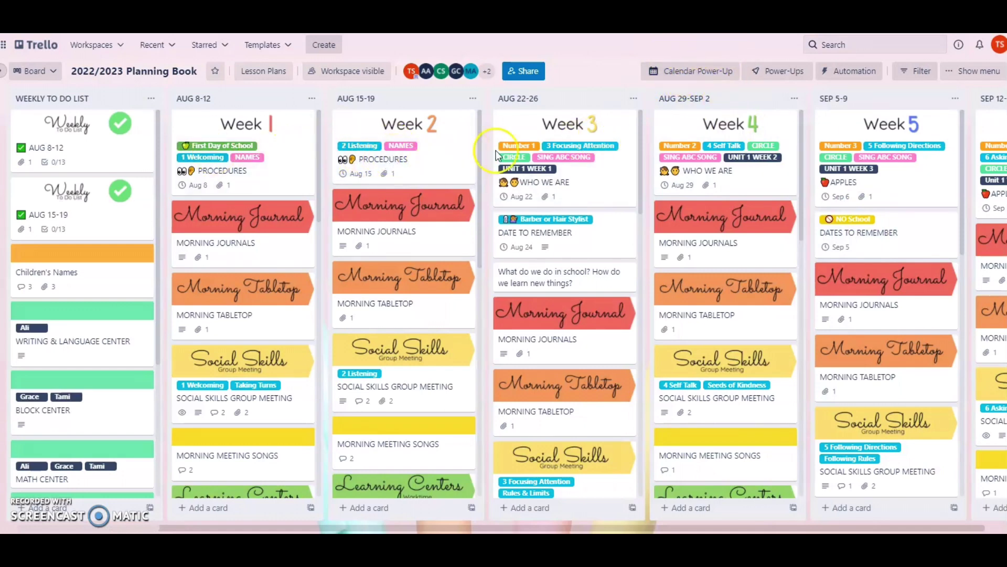
{"action": "left_click", "coordinate": [672, 78]}
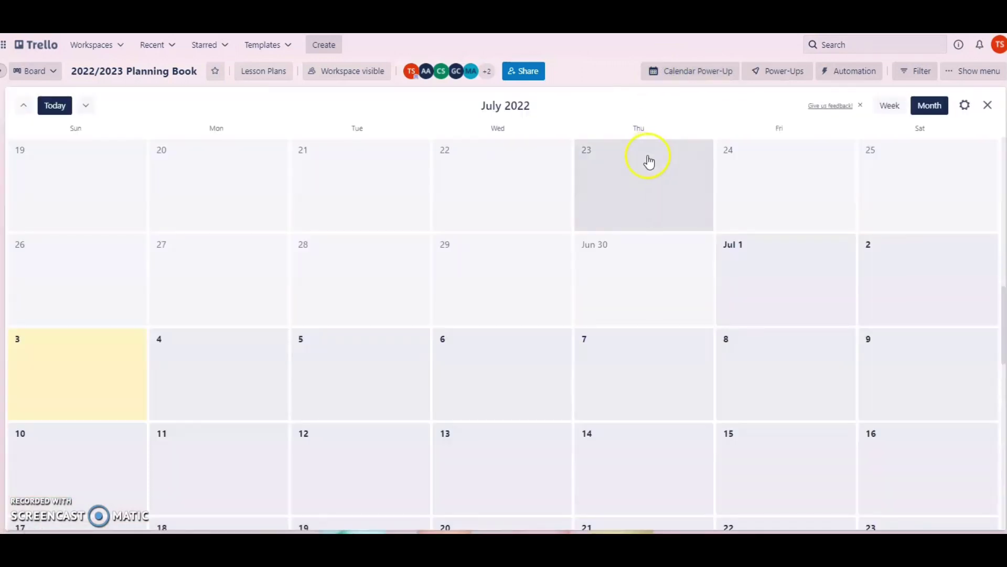
{"action": "scroll", "coordinate": [648, 152], "scroll_direction": "down", "scroll_amount": 8}
{"action": "scroll", "coordinate": [650, 150], "scroll_direction": "down", "scroll_amount": 1}
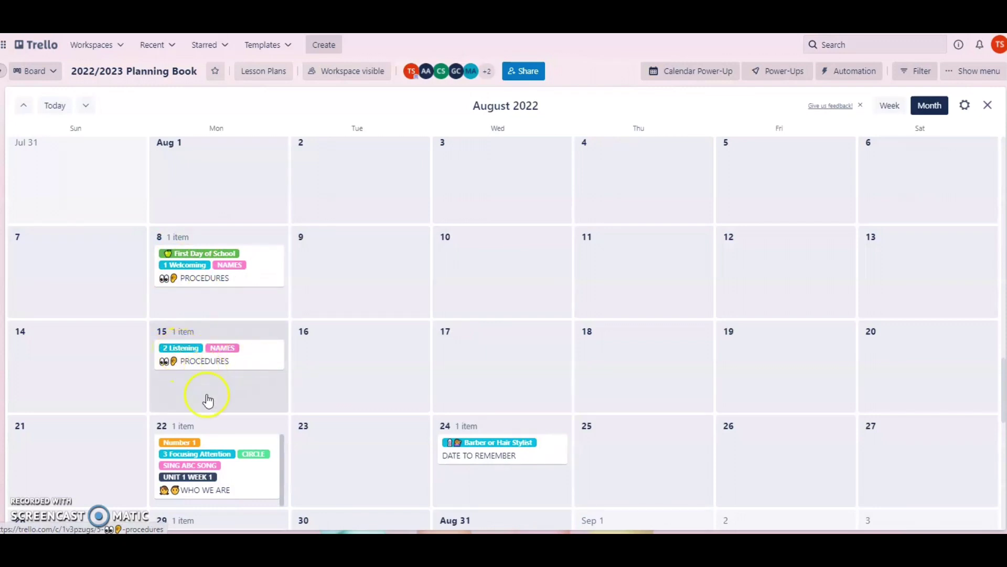
- Look through the dated weekly cards and dates to remember in the calendar from August to November 2022
{"action": "scroll", "coordinate": [208, 400], "scroll_direction": "down", "scroll_amount": 1}
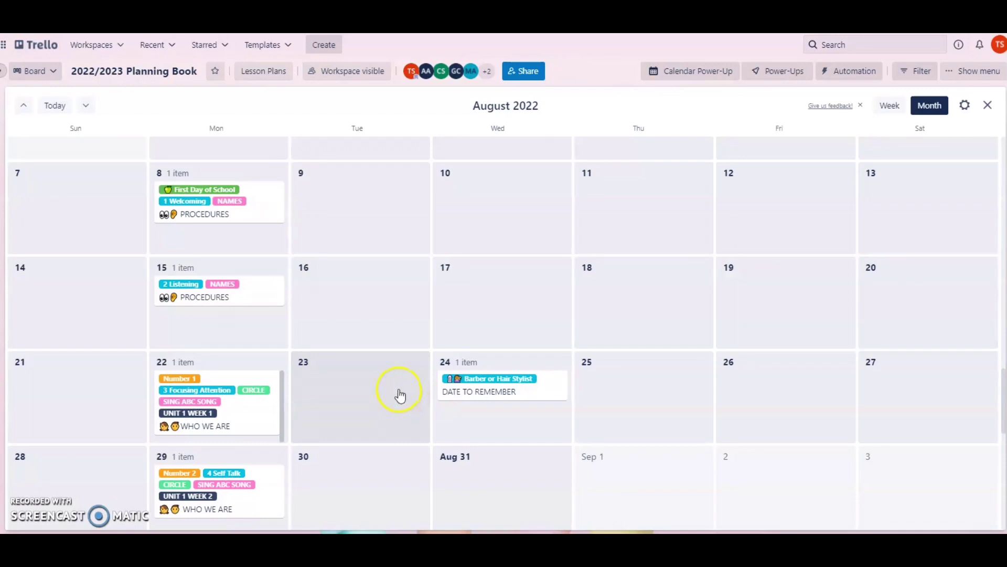
{"action": "scroll", "coordinate": [396, 393], "scroll_direction": "down", "scroll_amount": 1}
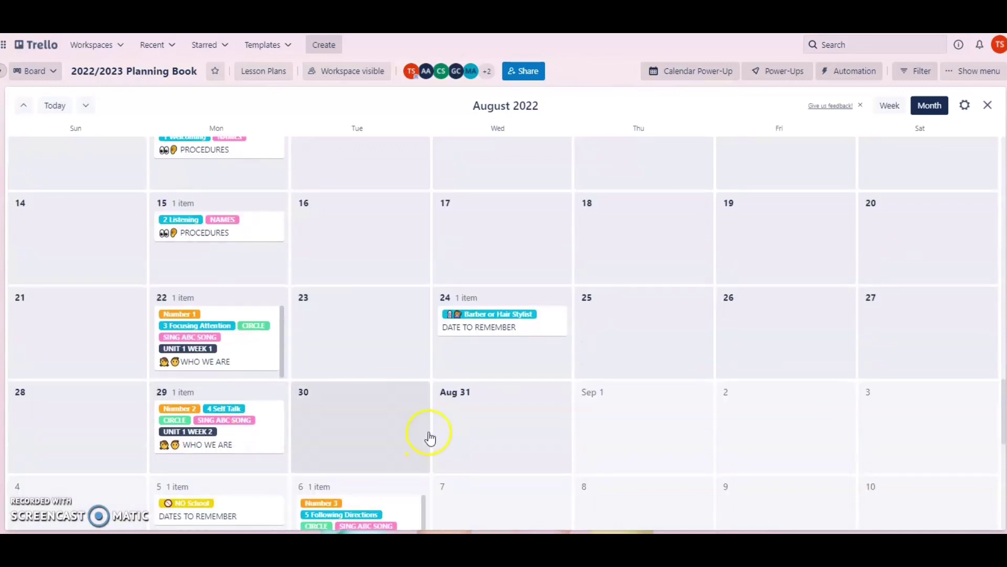
{"action": "scroll", "coordinate": [425, 428], "scroll_direction": "down", "scroll_amount": 4}
{"action": "scroll", "coordinate": [418, 422], "scroll_direction": "down", "scroll_amount": 9}
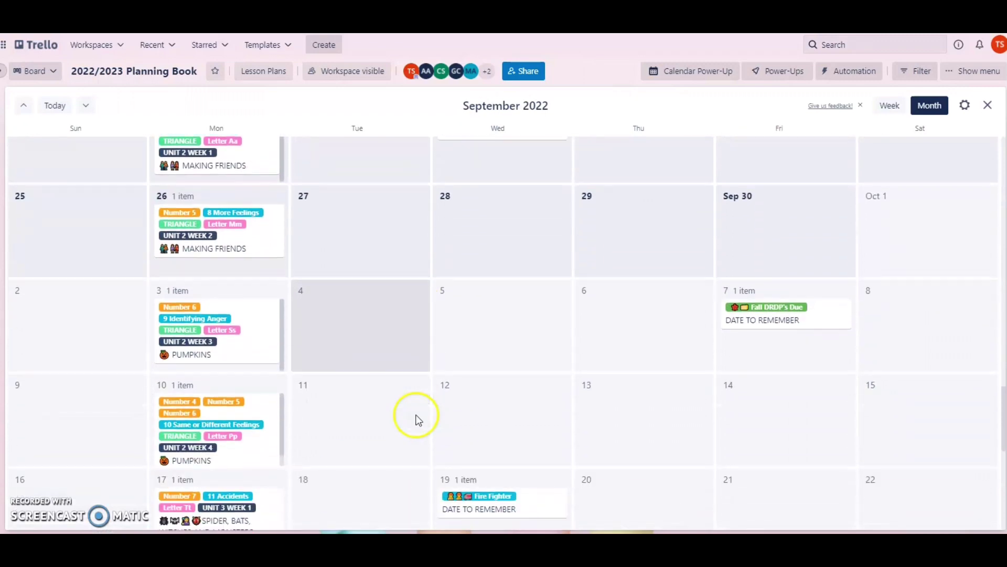
{"action": "scroll", "coordinate": [415, 421], "scroll_direction": "down", "scroll_amount": 2}
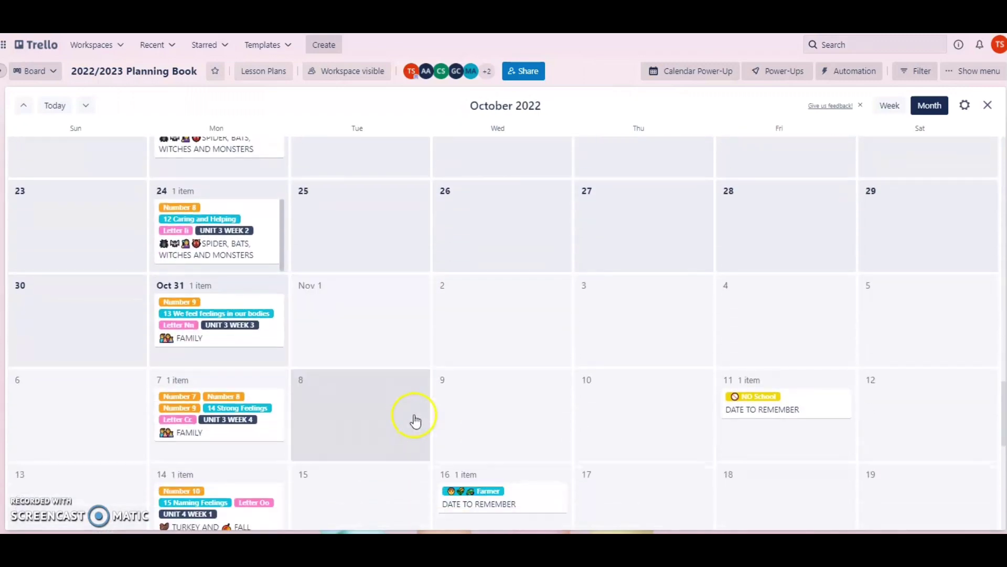
{"action": "scroll", "coordinate": [472, 409], "scroll_direction": "down", "scroll_amount": 1}
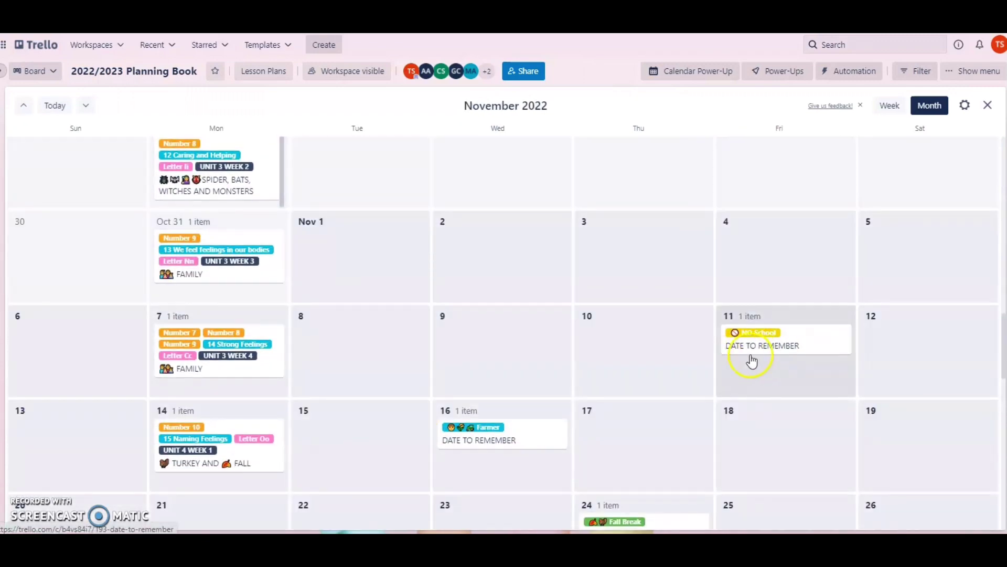
{"action": "scroll", "coordinate": [560, 364], "scroll_direction": "down", "scroll_amount": 2}
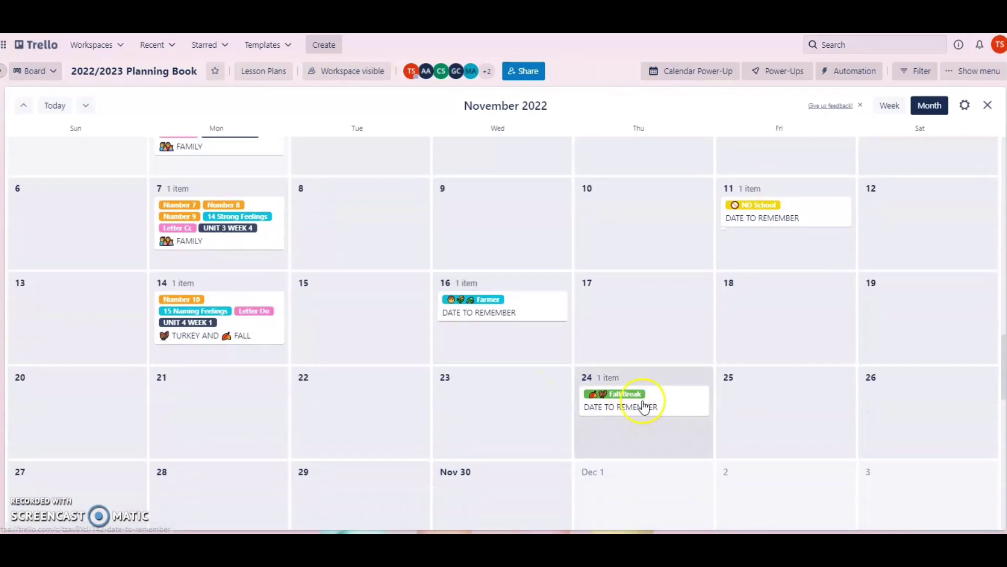
- Review the October and September 2022 entries, close the calendar and return to the Yearly Teacher Dream Planner board
{"action": "scroll", "coordinate": [672, 410], "scroll_direction": "up", "scroll_amount": 7}
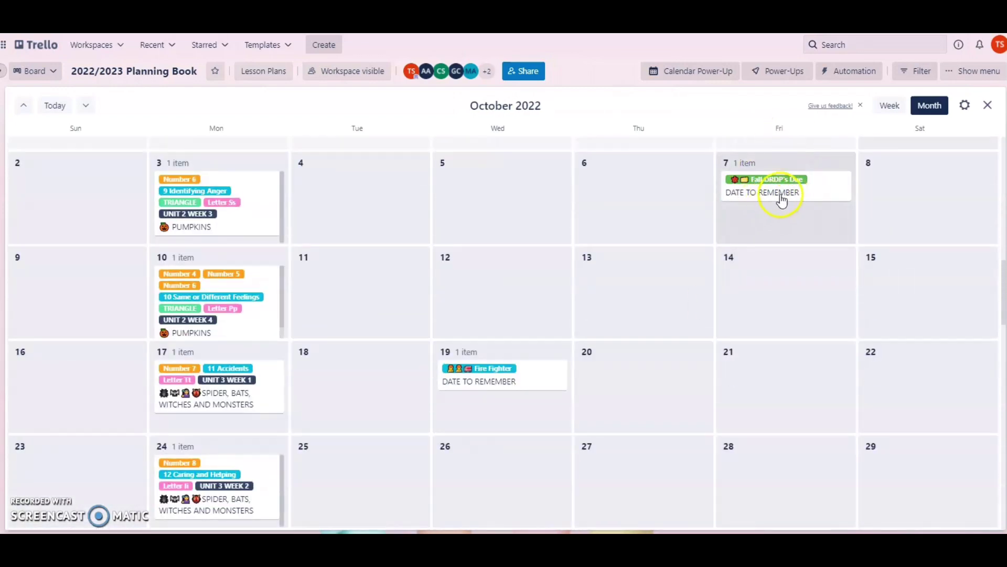
{"action": "scroll", "coordinate": [630, 261], "scroll_direction": "up", "scroll_amount": 2}
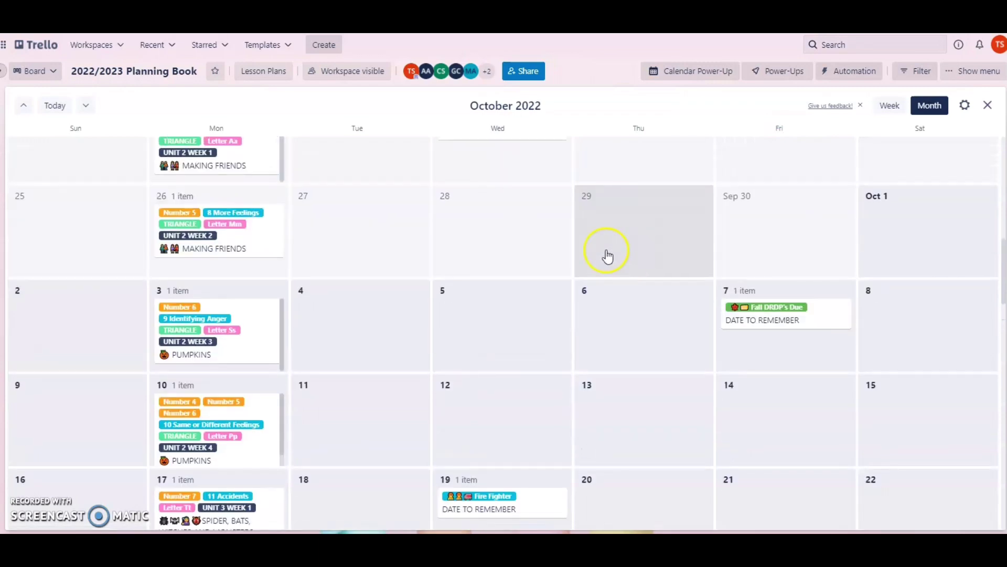
{"action": "scroll", "coordinate": [518, 265], "scroll_direction": "up", "scroll_amount": 2}
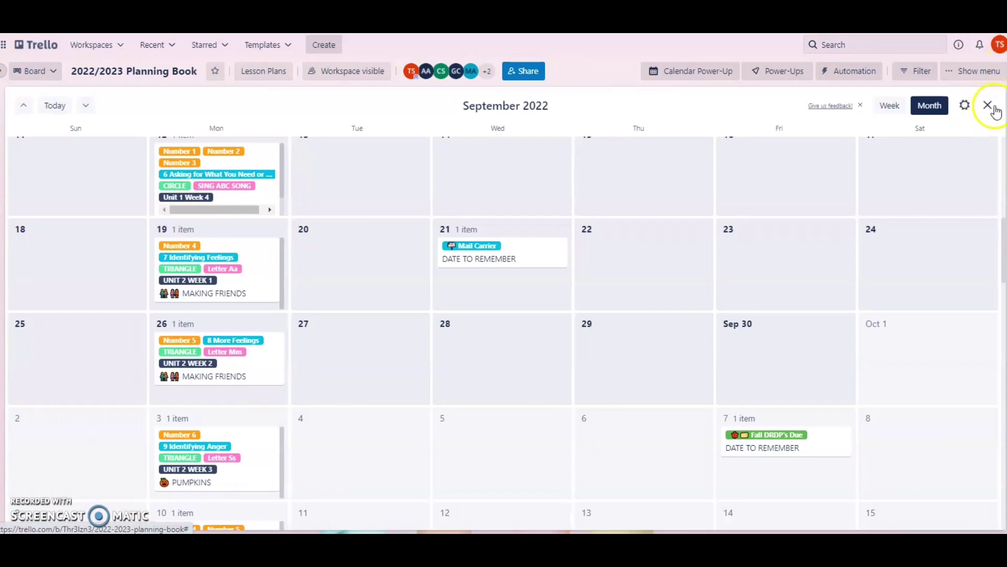
{"action": "left_click", "coordinate": [987, 106]}
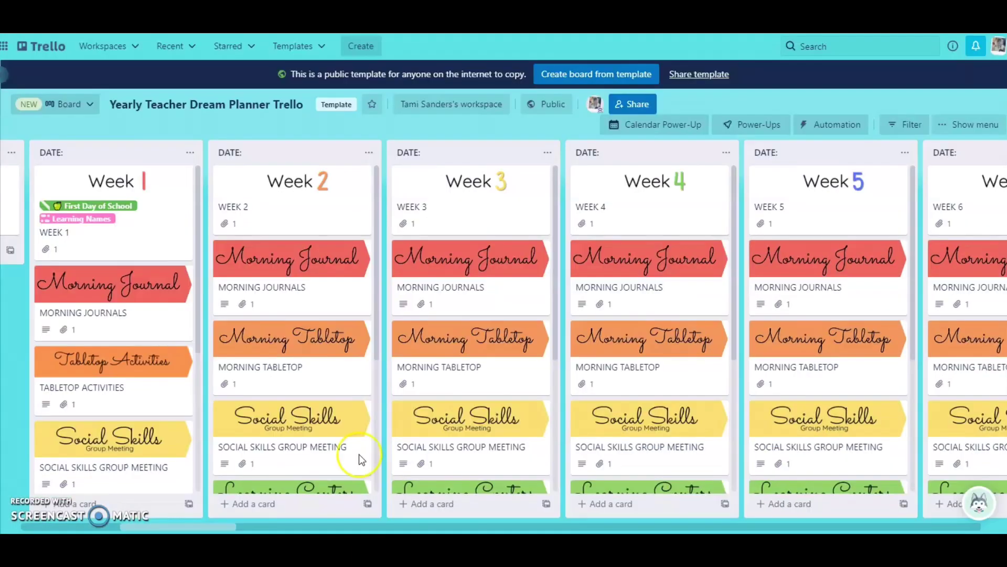
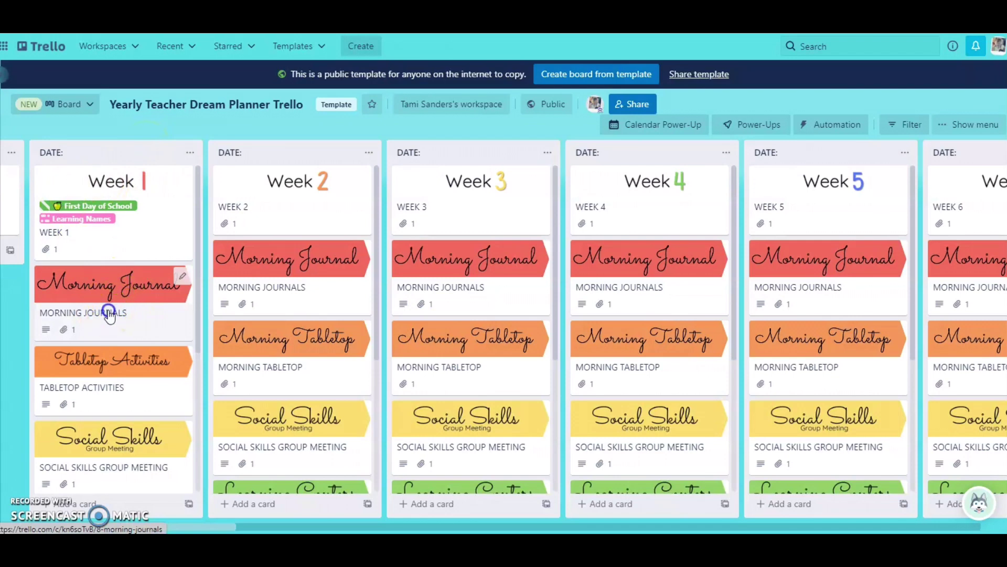
- View the daily description of the Week 1 MORNING JOURNALS card, and check its quick edit options without changing anything
{"action": "left_click", "coordinate": [108, 314]}
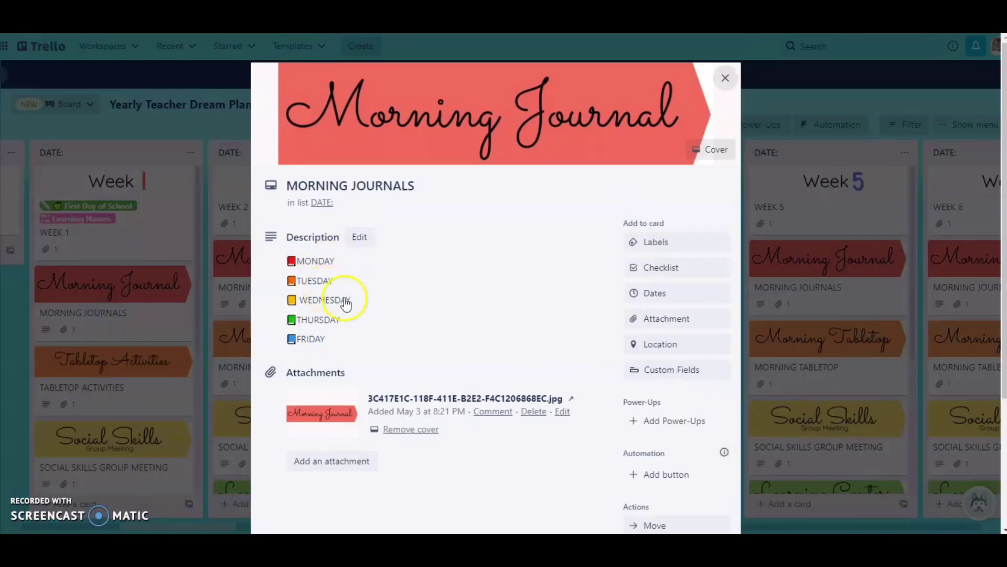
{"action": "left_click", "coordinate": [729, 77]}
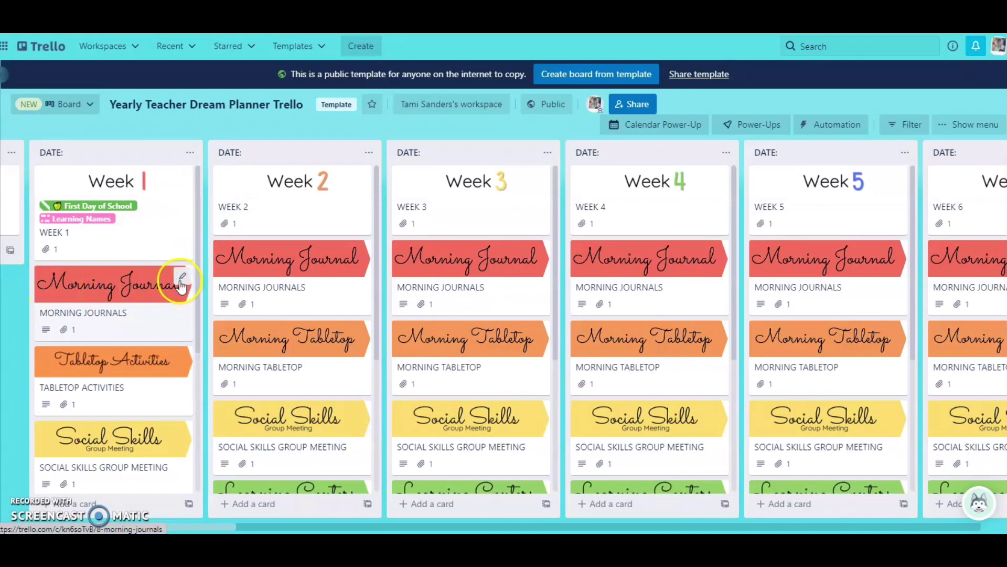
{"action": "left_click", "coordinate": [180, 276]}
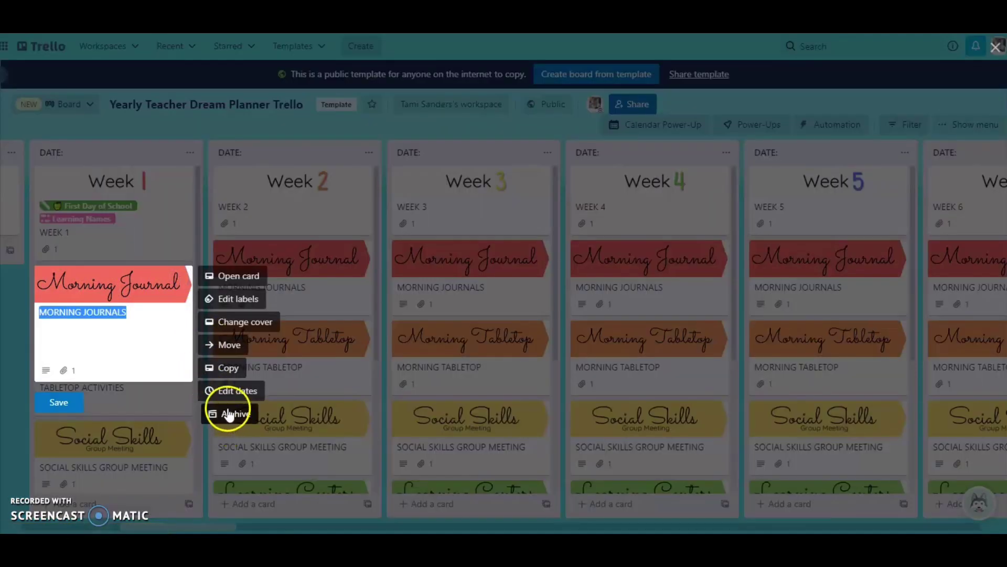
{"action": "left_click", "coordinate": [183, 216]}
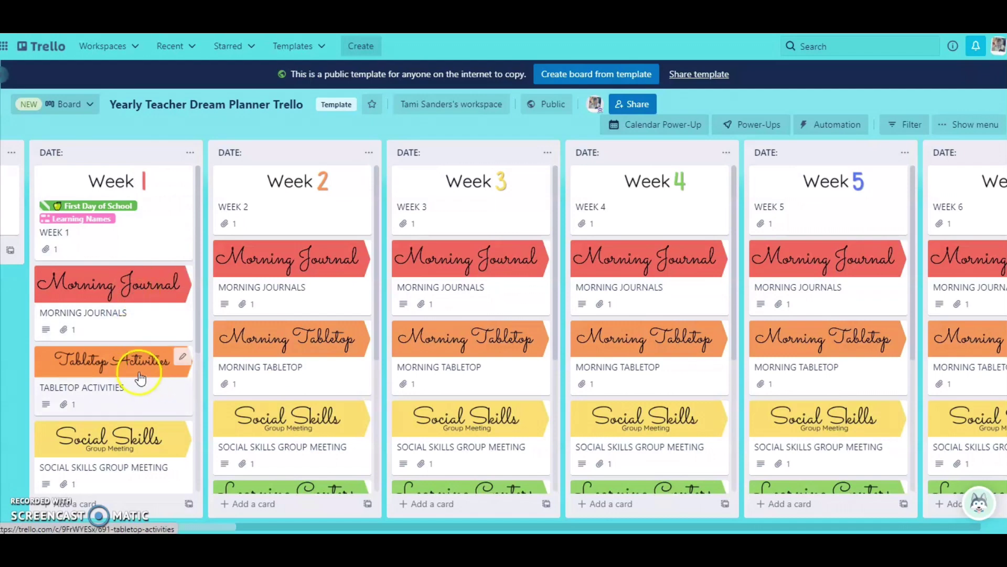
- Look through the subject cards below MORNING JOURNALS in the Week 1 list
{"action": "scroll", "coordinate": [140, 374], "scroll_direction": "down", "scroll_amount": 5}
{"action": "scroll", "coordinate": [140, 373], "scroll_direction": "up", "scroll_amount": 3}
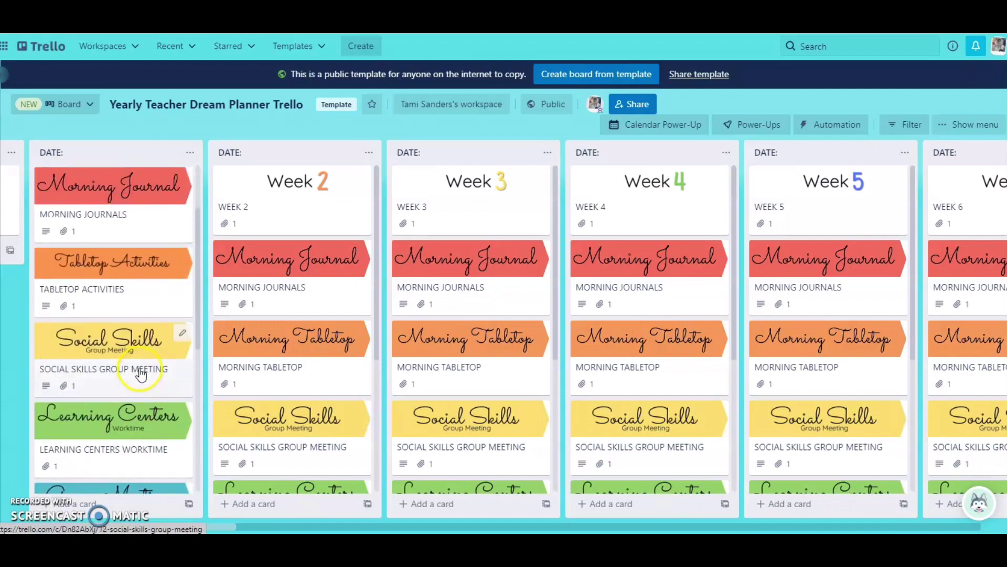
{"action": "scroll", "coordinate": [189, 419], "scroll_direction": "down", "scroll_amount": 2}
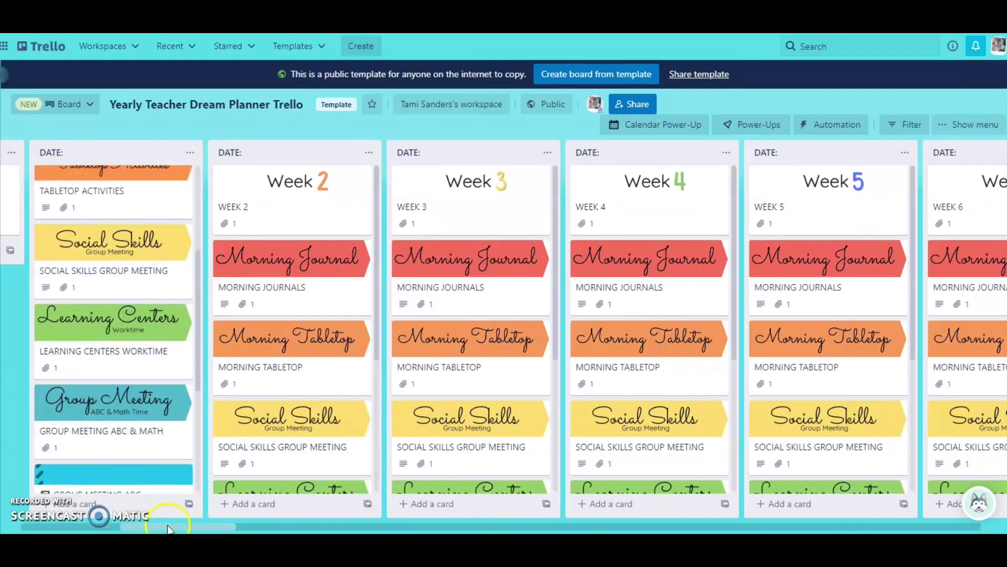
- Examine the subject cards in the SUBJECT TABS list down to SMALL GROUPS, and try moving the GROUP MEETING MATH TIME card
{"action": "left_click_drag", "start_coordinate": [169, 528], "coordinate": [107, 528]}
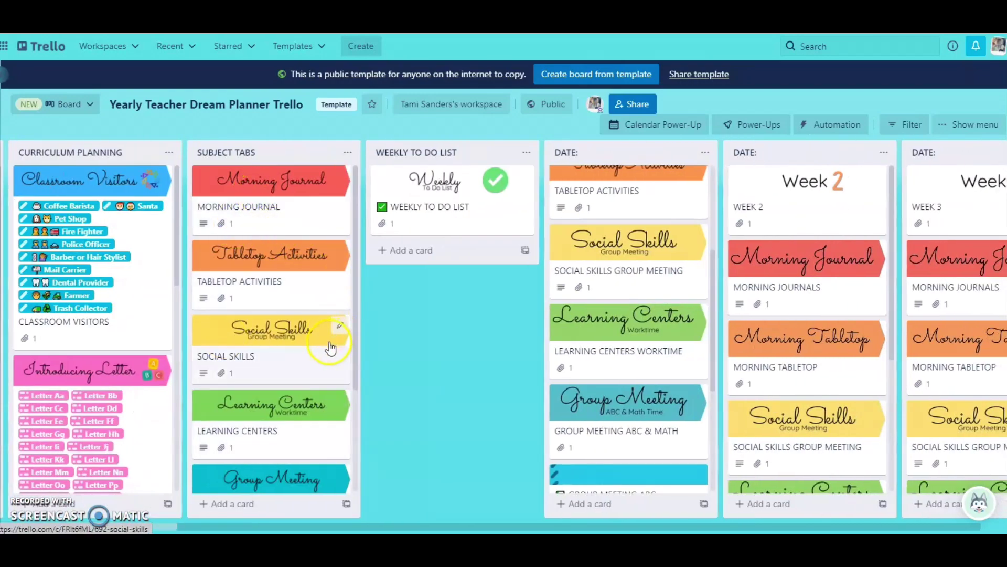
{"action": "scroll", "coordinate": [321, 350], "scroll_direction": "down", "scroll_amount": 1}
{"action": "scroll", "coordinate": [309, 377], "scroll_direction": "down", "scroll_amount": 1}
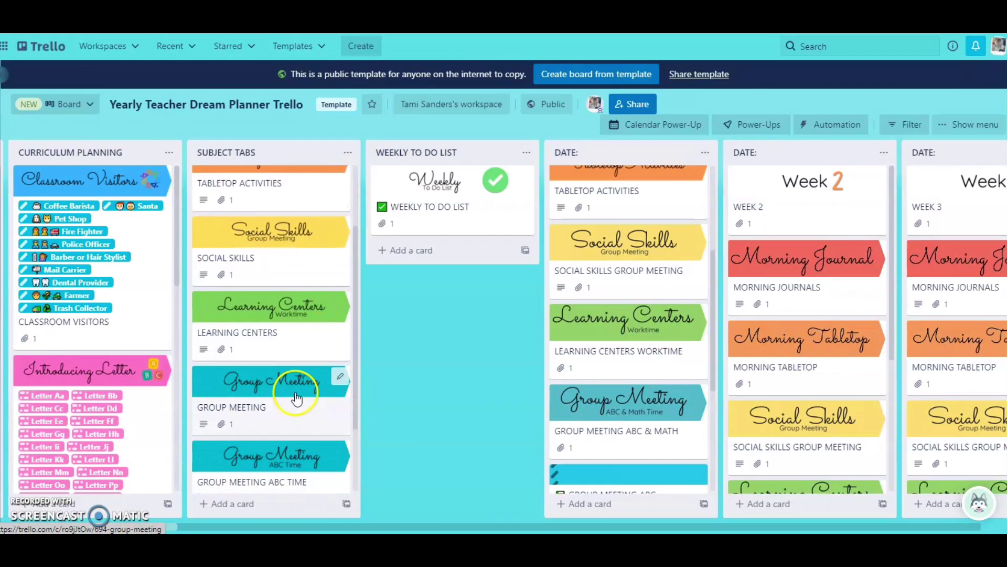
{"action": "scroll", "coordinate": [296, 399], "scroll_direction": "down", "scroll_amount": 1}
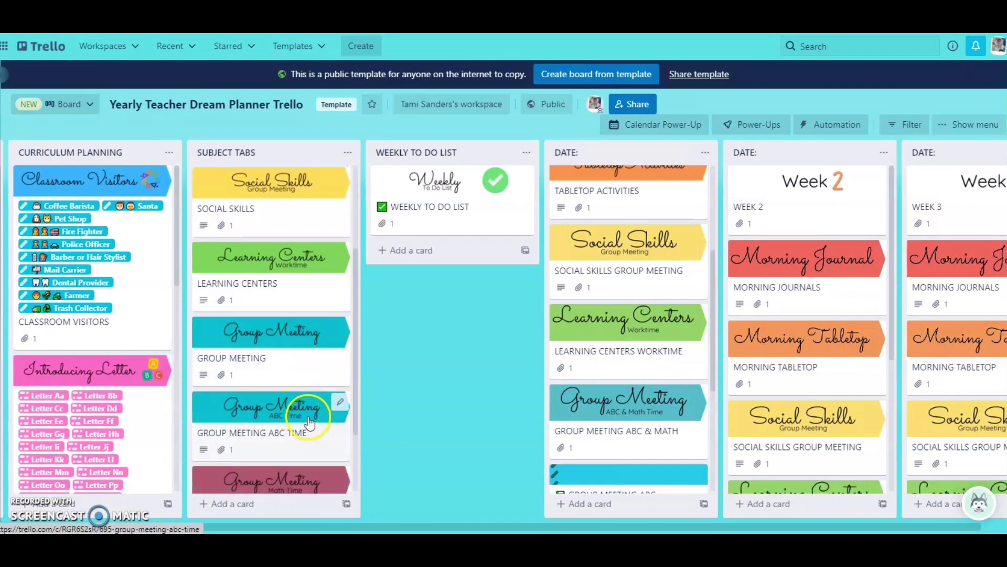
{"action": "scroll", "coordinate": [309, 421], "scroll_direction": "down", "scroll_amount": 1}
{"action": "scroll", "coordinate": [314, 451], "scroll_direction": "down", "scroll_amount": 3}
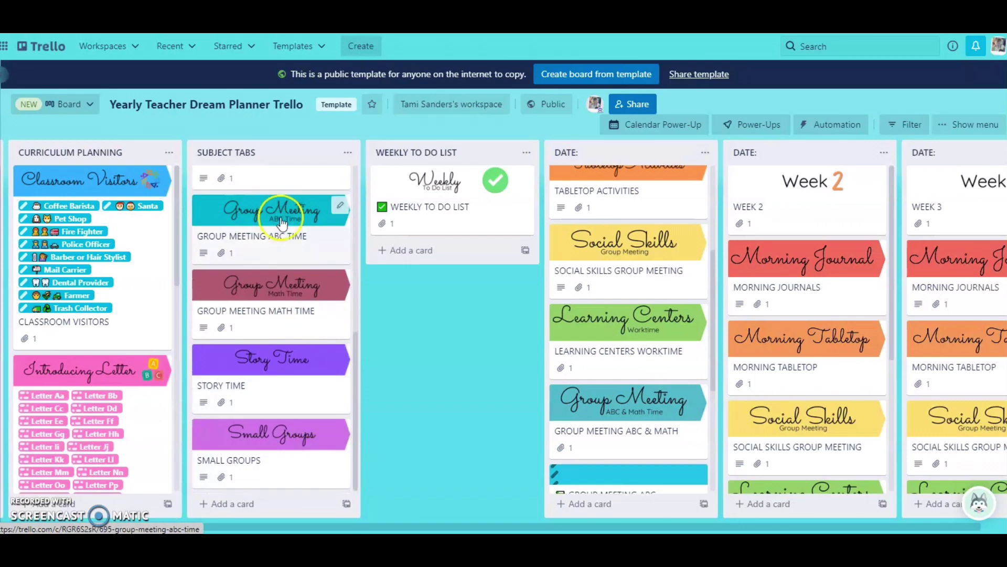
{"action": "left_click_drag", "start_coordinate": [259, 288], "coordinate": [315, 315]}
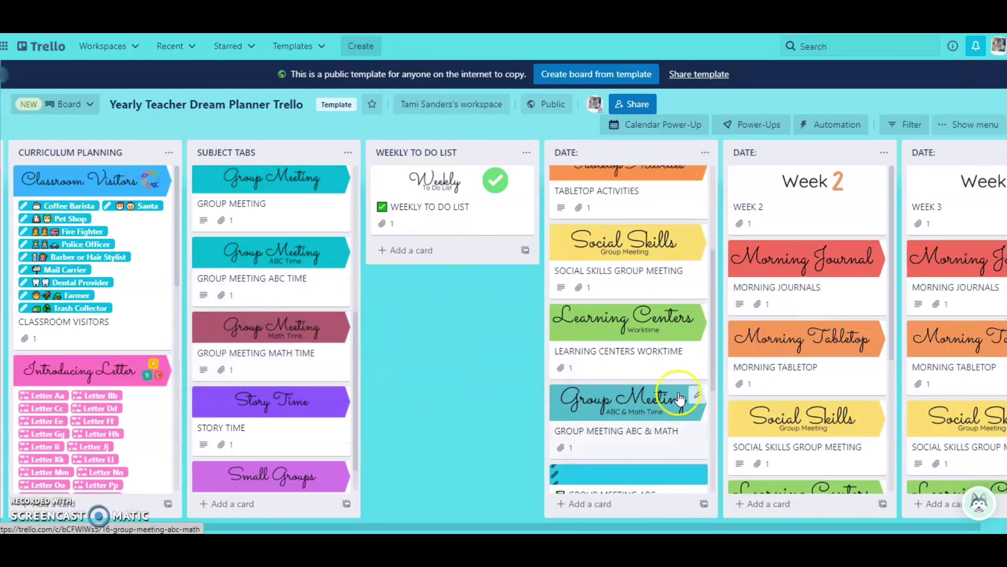
- Examine the whole Week 1 list, from the WEEK 1 card down to STORY TIME, including its group meeting cards
{"action": "scroll", "coordinate": [651, 367], "scroll_direction": "up", "scroll_amount": 4}
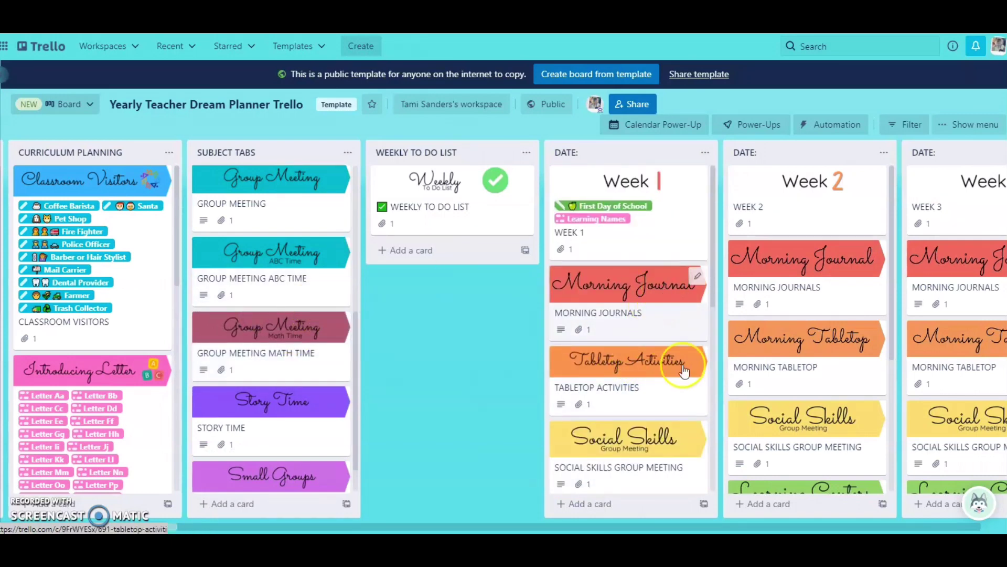
{"action": "scroll", "coordinate": [668, 380], "scroll_direction": "down", "scroll_amount": 3}
{"action": "scroll", "coordinate": [651, 365], "scroll_direction": "up", "scroll_amount": 1}
{"action": "scroll", "coordinate": [627, 254], "scroll_direction": "up", "scroll_amount": 2}
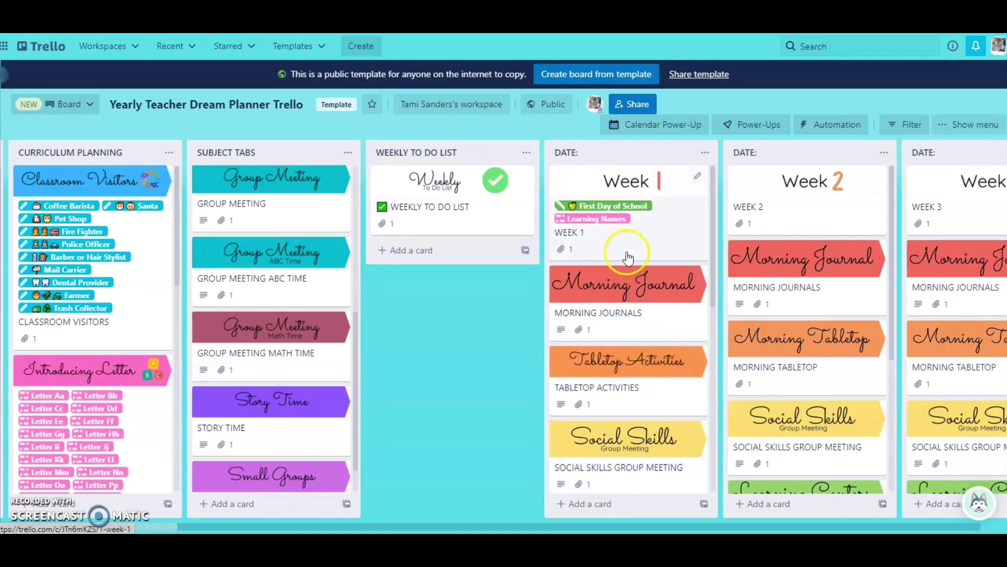
{"action": "scroll", "coordinate": [647, 310], "scroll_direction": "down", "scroll_amount": 6}
{"action": "scroll", "coordinate": [648, 306], "scroll_direction": "down", "scroll_amount": 2}
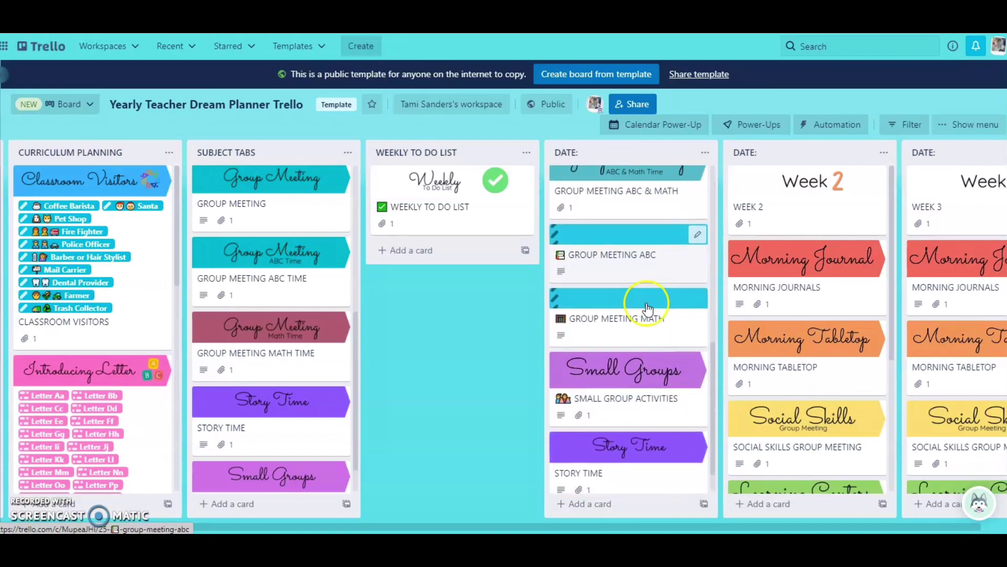
{"action": "scroll", "coordinate": [659, 392], "scroll_direction": "up", "scroll_amount": 2}
{"action": "scroll", "coordinate": [653, 386], "scroll_direction": "up", "scroll_amount": 2}
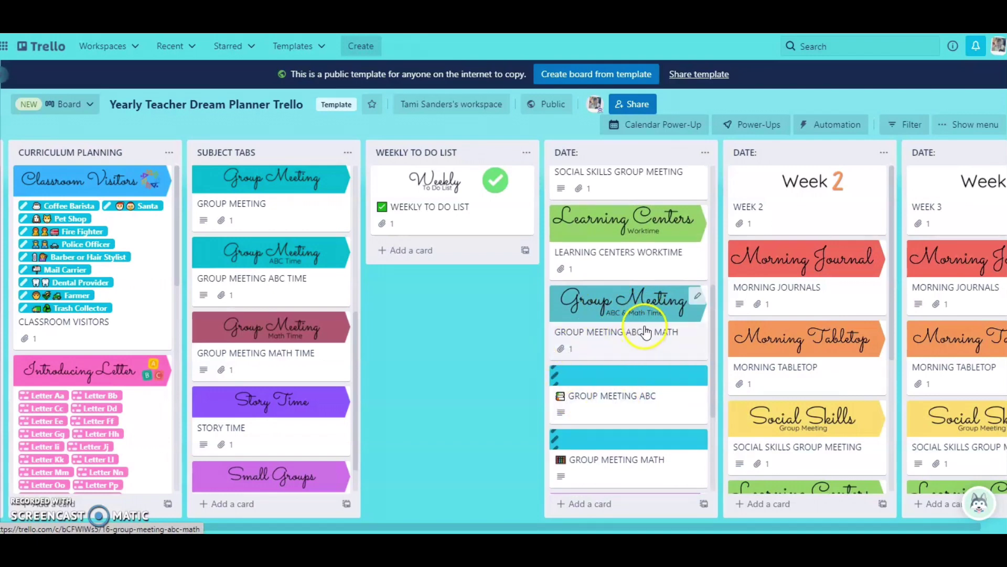
{"action": "scroll", "coordinate": [632, 331], "scroll_direction": "up", "scroll_amount": 3}
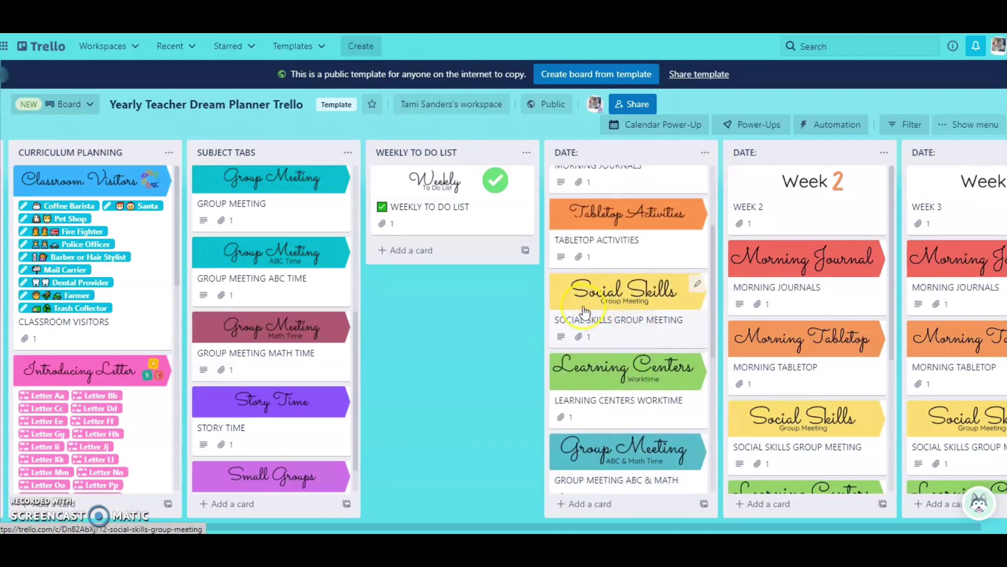
- Read the weekday descriptions of Week 1's SOCIAL SKILLS GROUP MEETING, GROUP MEETING ABC and GROUP MEETING MATH cards, closing each one
{"action": "left_click", "coordinate": [619, 298]}
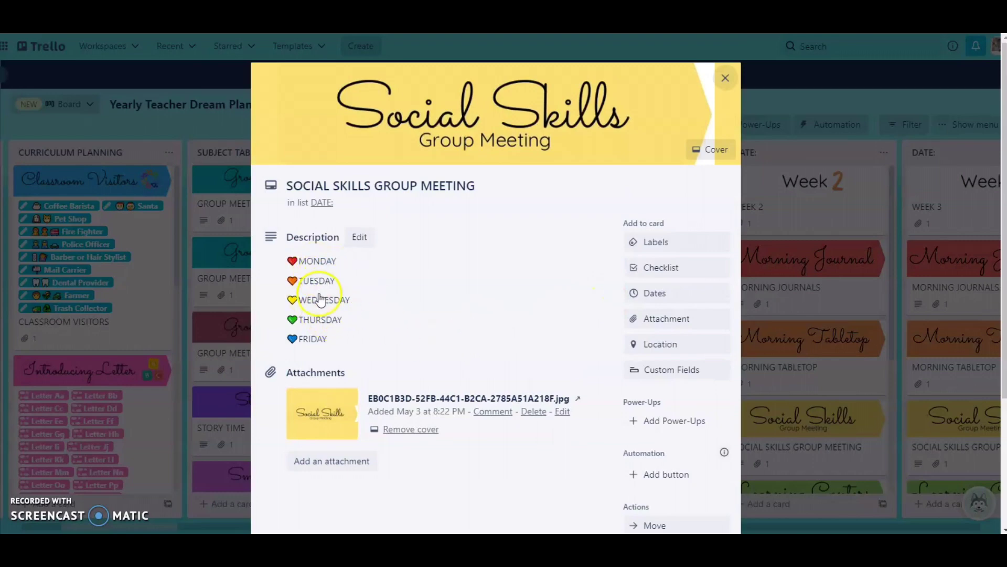
{"action": "left_click", "coordinate": [724, 81]}
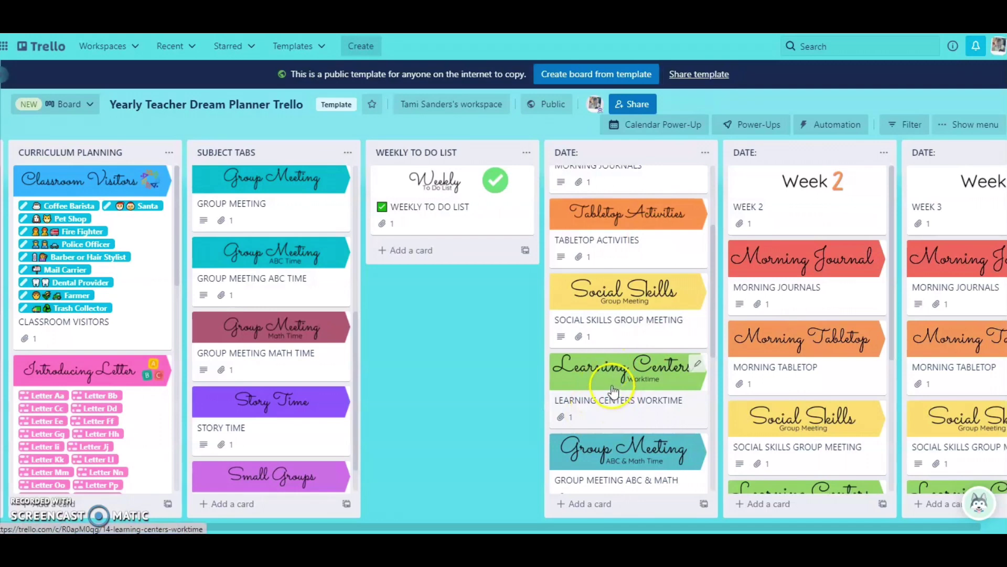
{"action": "scroll", "coordinate": [613, 390], "scroll_direction": "down", "scroll_amount": 3}
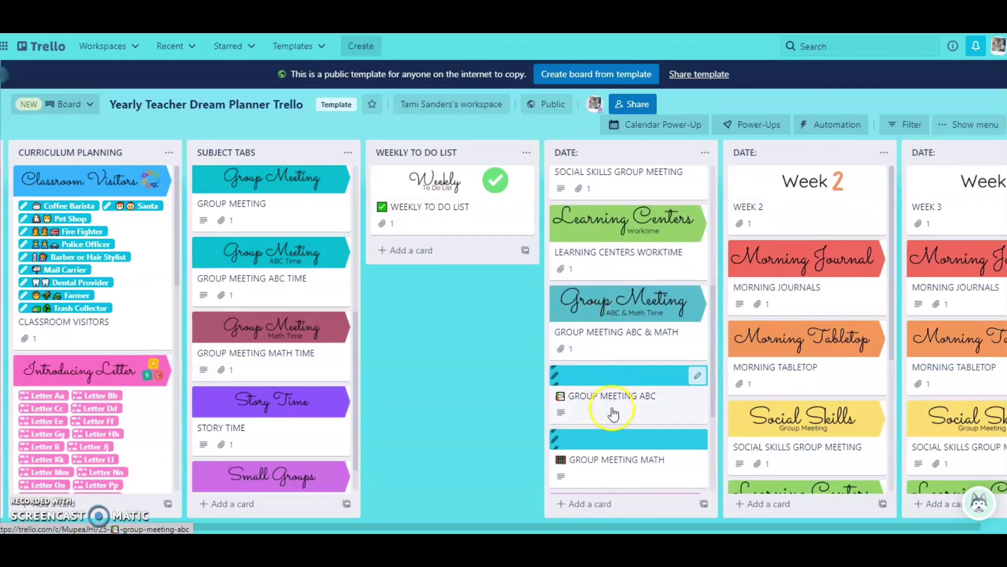
{"action": "left_click", "coordinate": [612, 407]}
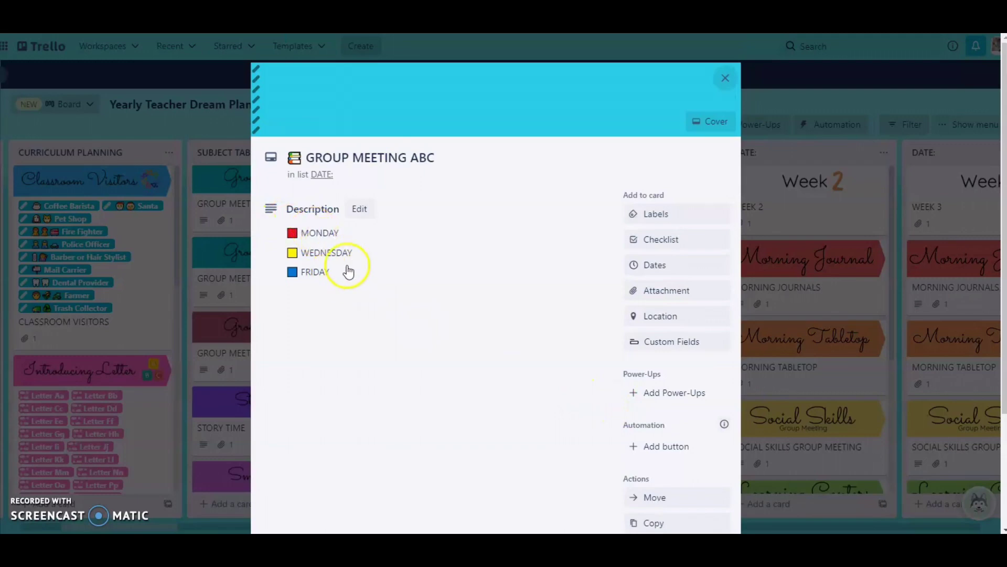
{"action": "left_click", "coordinate": [726, 81]}
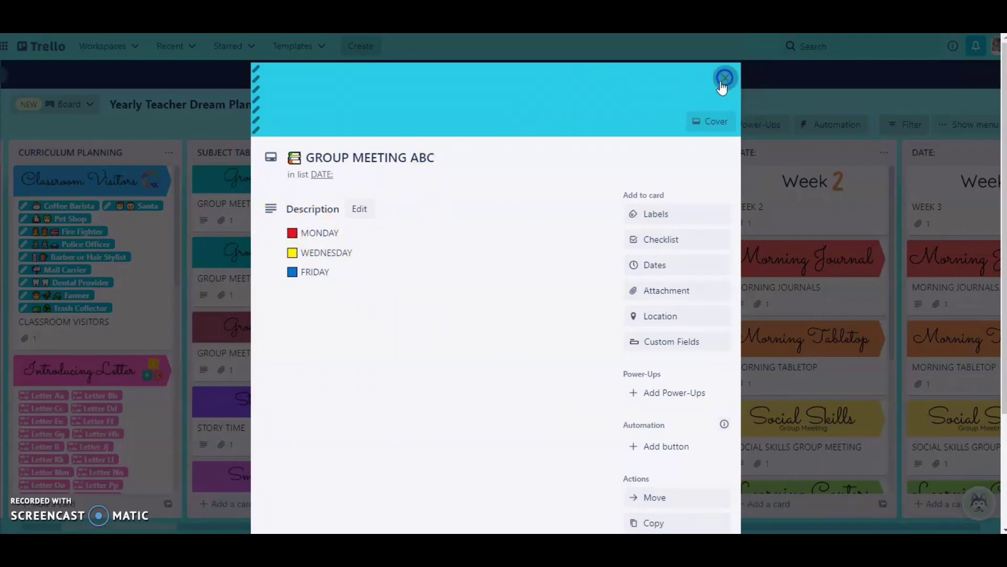
{"action": "left_click", "coordinate": [624, 465]}
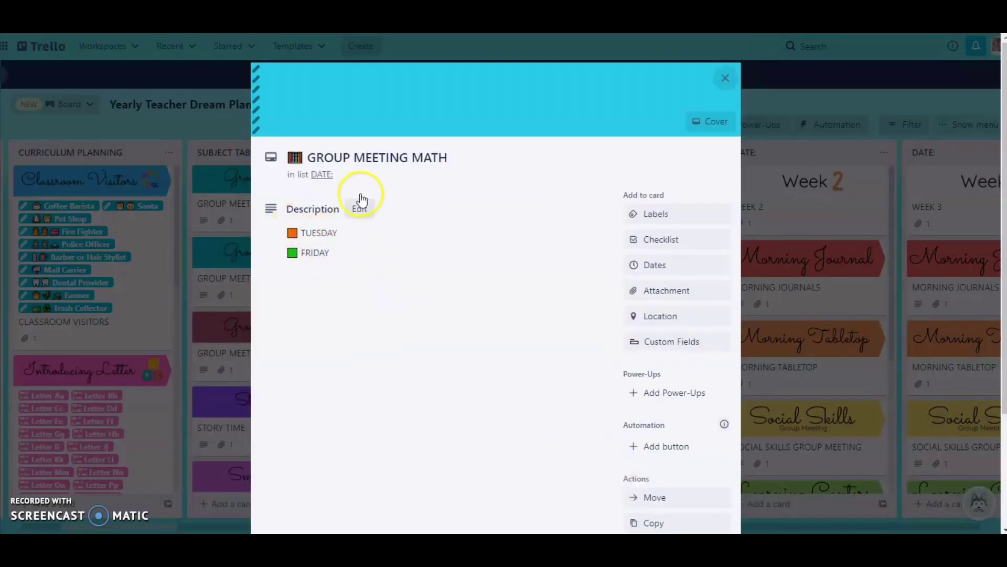
{"action": "left_click", "coordinate": [724, 80]}
- Compare the subject cards in the Week 1 list with those in the Week 2 list
{"action": "scroll", "coordinate": [629, 362], "scroll_direction": "down", "scroll_amount": 3}
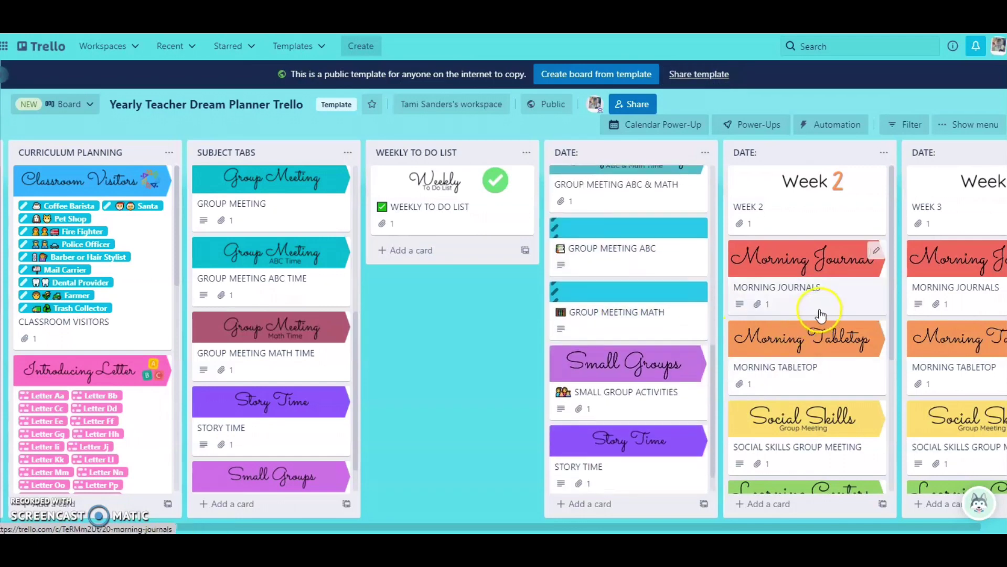
{"action": "scroll", "coordinate": [809, 299], "scroll_direction": "down", "scroll_amount": 5}
{"action": "scroll", "coordinate": [765, 325], "scroll_direction": "up", "scroll_amount": 3}
{"action": "scroll", "coordinate": [675, 341], "scroll_direction": "up", "scroll_amount": 4}
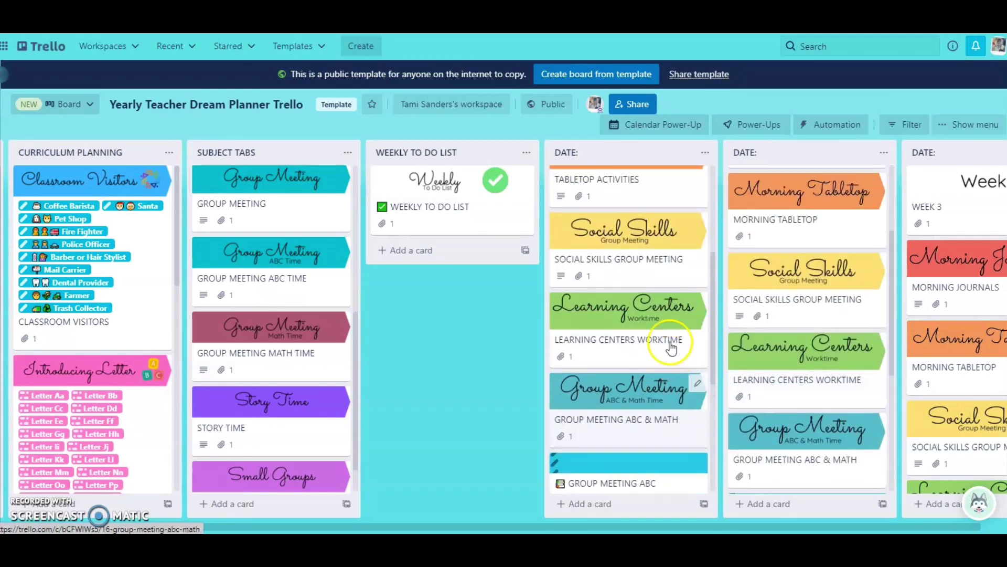
- Go over the Week 1 cards once more and browse the weekly lists through Week 7, examining Week 4's cards down to STORY TIME
{"action": "scroll", "coordinate": [682, 377], "scroll_direction": "down", "scroll_amount": 2}
{"action": "scroll", "coordinate": [661, 356], "scroll_direction": "up", "scroll_amount": 5}
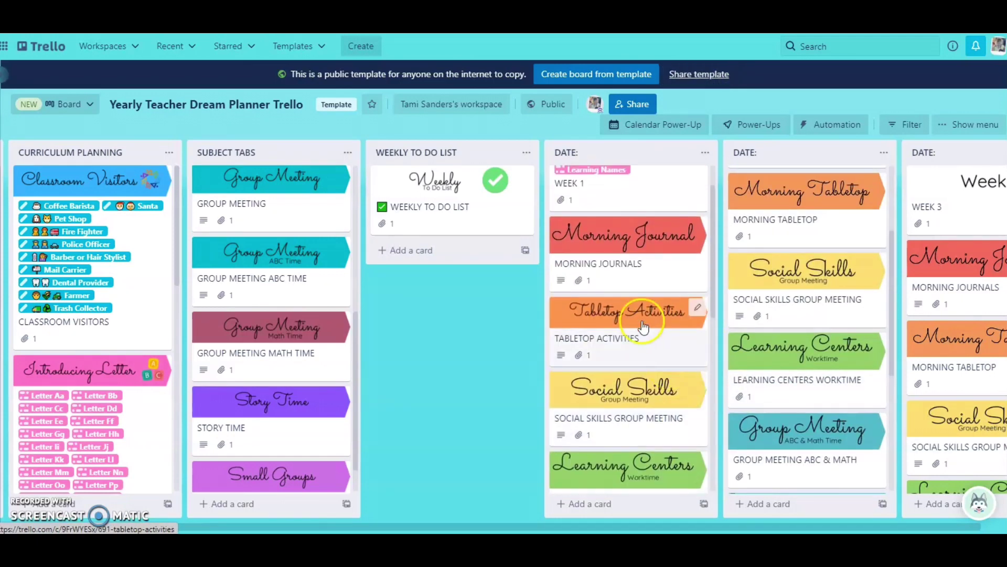
{"action": "scroll", "coordinate": [644, 328], "scroll_direction": "up", "scroll_amount": 2}
{"action": "scroll", "coordinate": [771, 277], "scroll_direction": "up", "scroll_amount": 3}
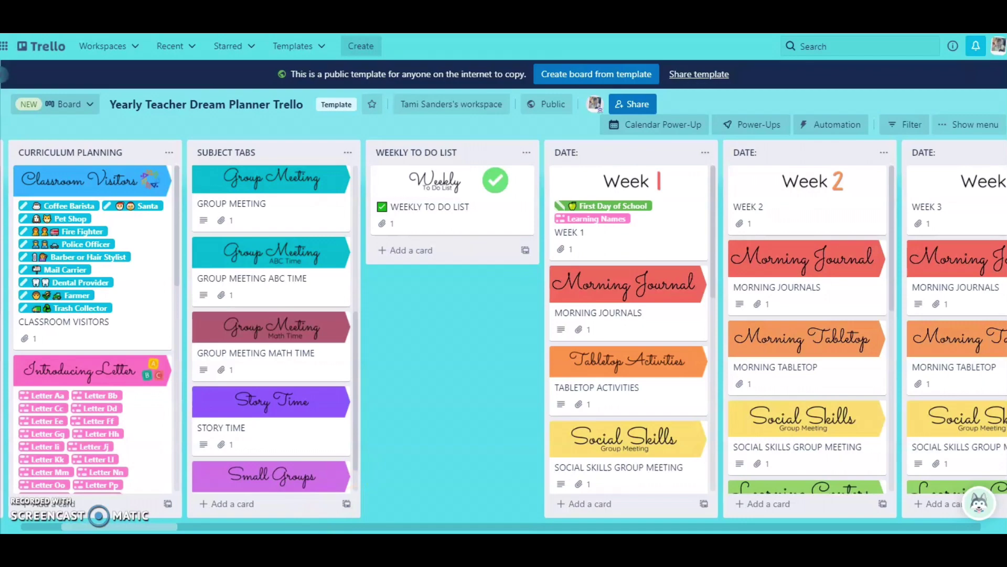
{"action": "left_click_drag", "start_coordinate": [153, 530], "coordinate": [241, 527]}
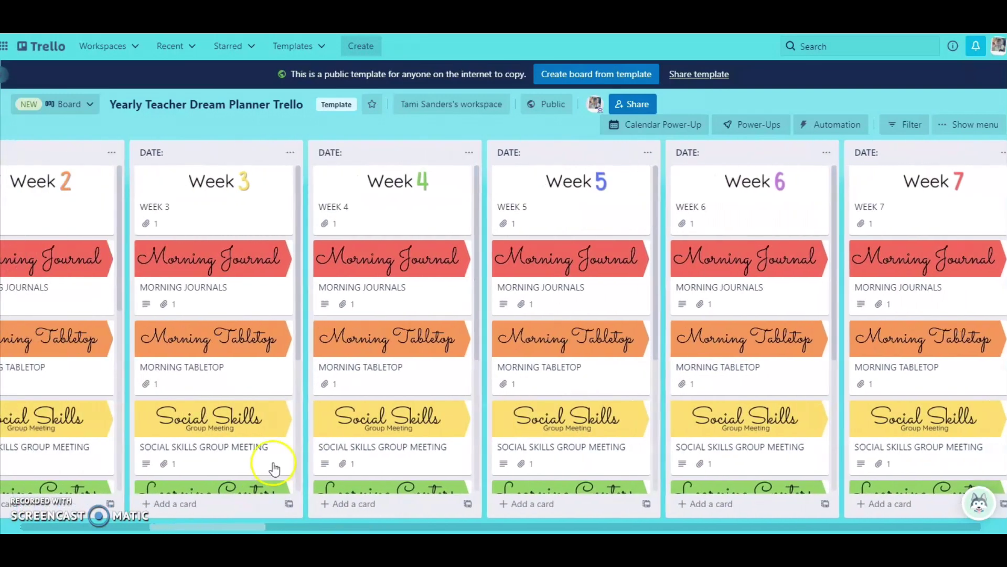
{"action": "scroll", "coordinate": [367, 330], "scroll_direction": "down", "scroll_amount": 8}
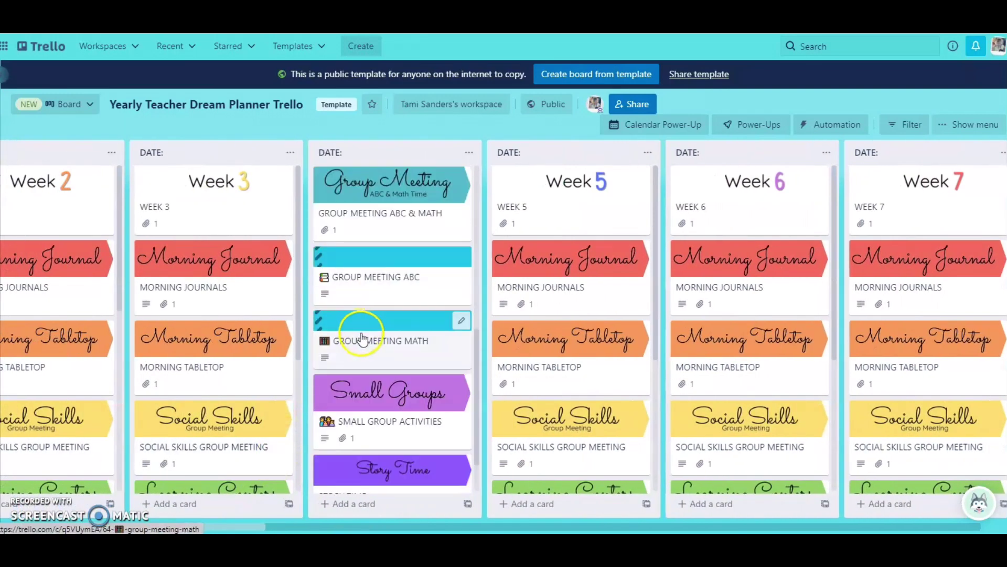
{"action": "scroll", "coordinate": [362, 339], "scroll_direction": "up", "scroll_amount": 8}
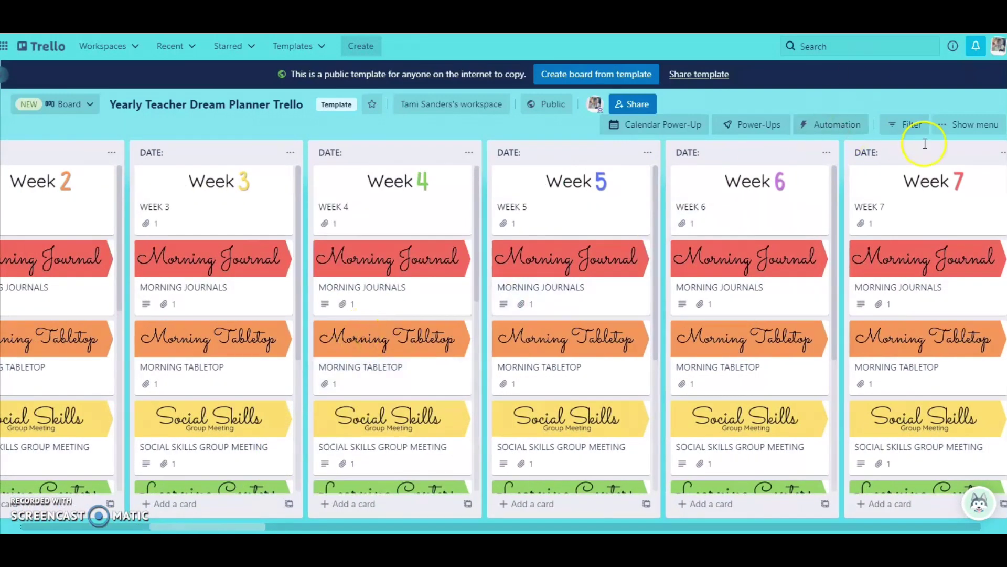
- Show the link to this template among the board's additional options, and close the options
{"action": "left_click", "coordinate": [958, 124]}
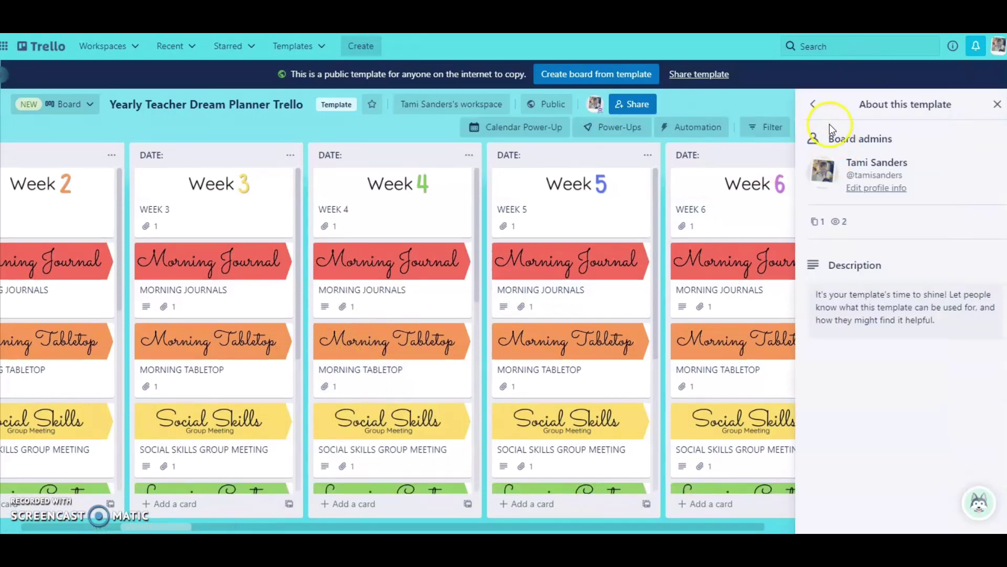
{"action": "left_click", "coordinate": [813, 104]}
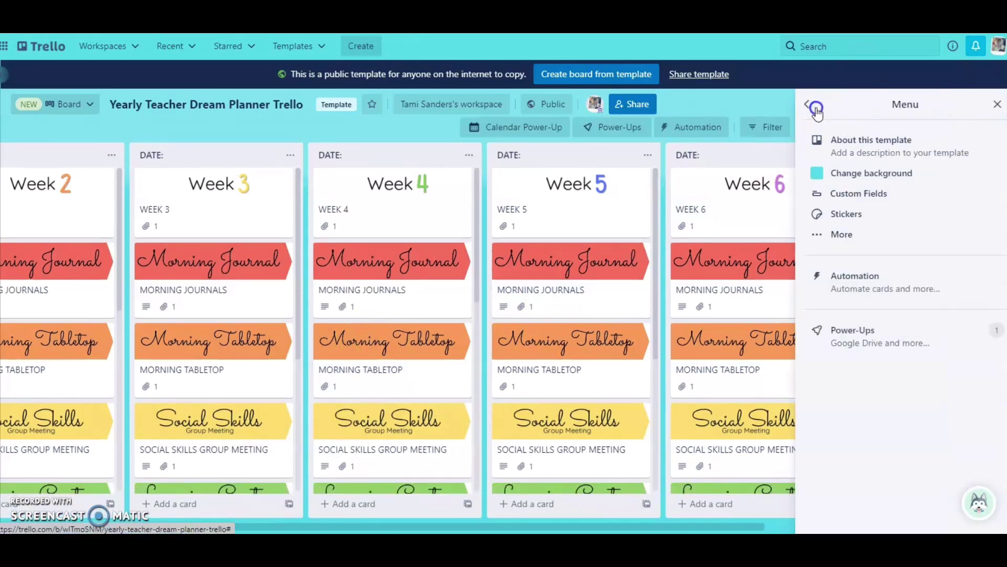
{"action": "left_click", "coordinate": [842, 232]}
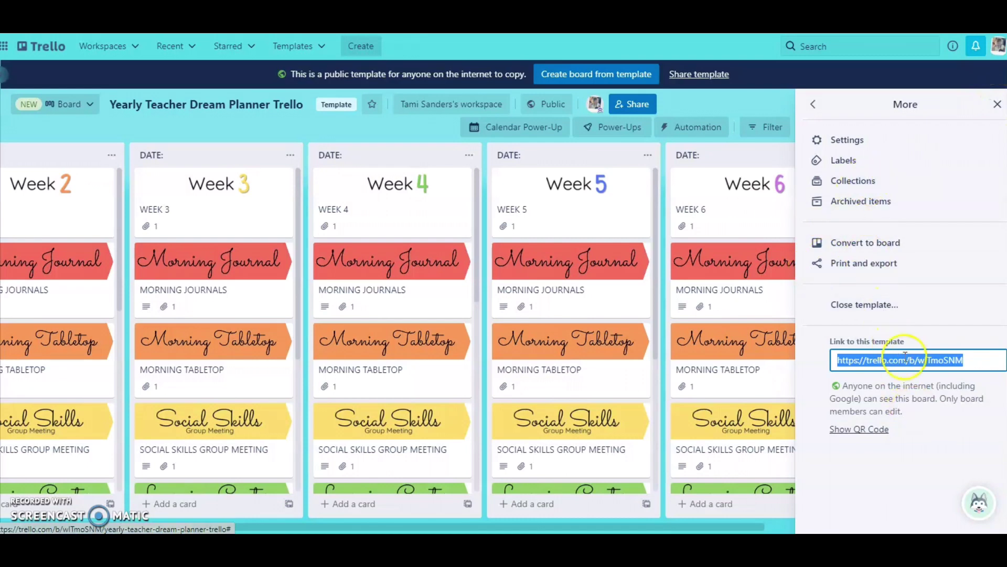
{"action": "left_click", "coordinate": [997, 104]}
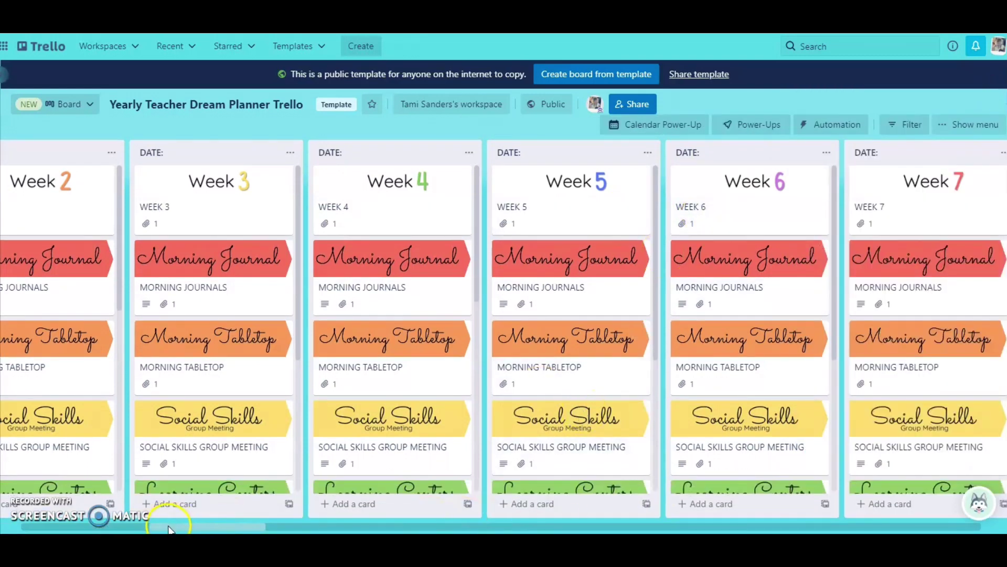
- Return to the Week 1 list and review its cards from WEEK 1 down to GROUP MEETING ABC
{"action": "left_click_drag", "start_coordinate": [168, 527], "coordinate": [134, 528]}
{"action": "scroll", "coordinate": [174, 391], "scroll_direction": "down", "scroll_amount": 4}
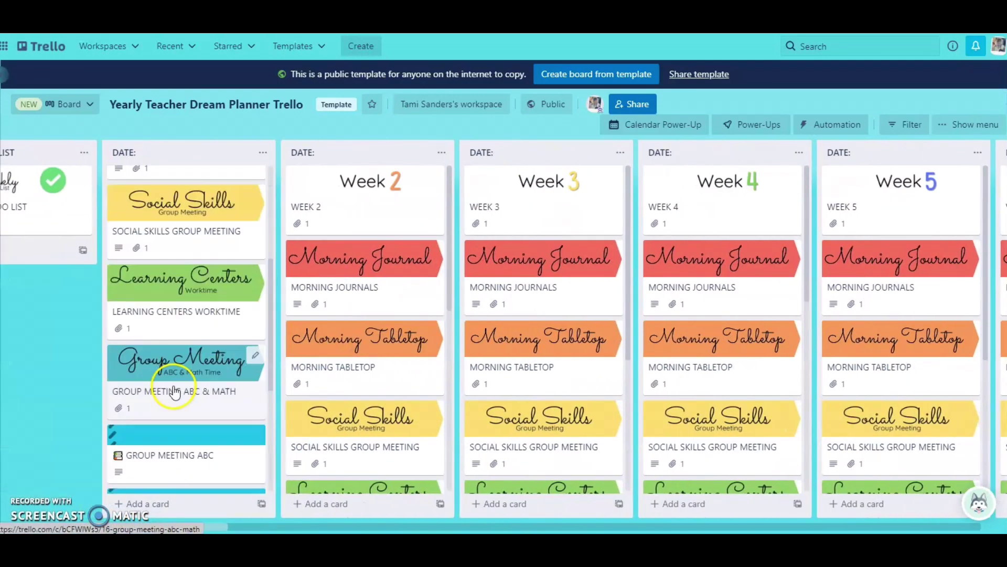
{"action": "scroll", "coordinate": [174, 391], "scroll_direction": "up", "scroll_amount": 4}
{"action": "scroll", "coordinate": [349, 315], "scroll_direction": "down", "scroll_amount": 2}
{"action": "scroll", "coordinate": [347, 323], "scroll_direction": "up", "scroll_amount": 2}
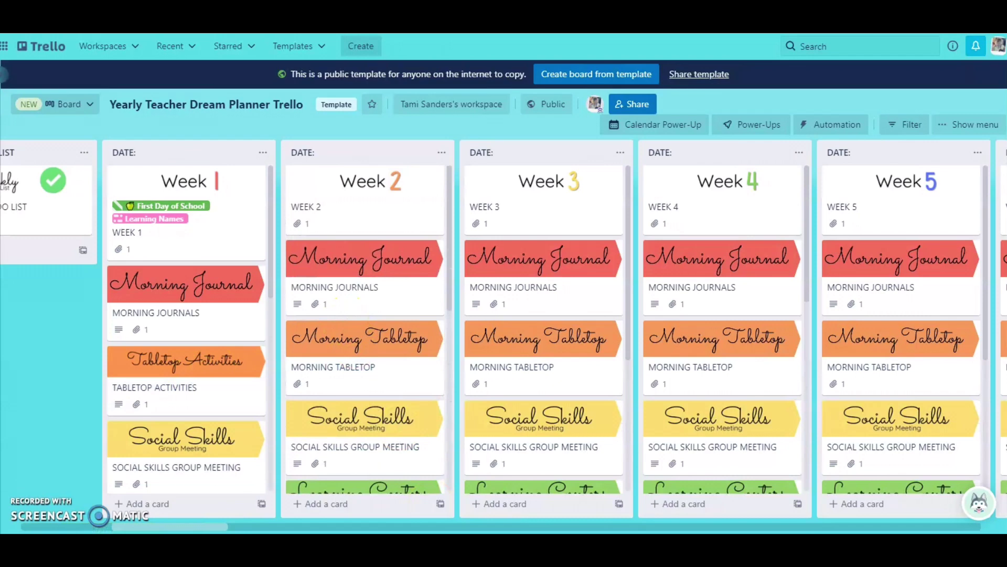
- Switch to the 2022/2023 Planning Book board and read the activity, daily and weekly checklists on the AUG 8-12 to-do card, closing it
{"action": "left_click", "coordinate": [544, 526]}
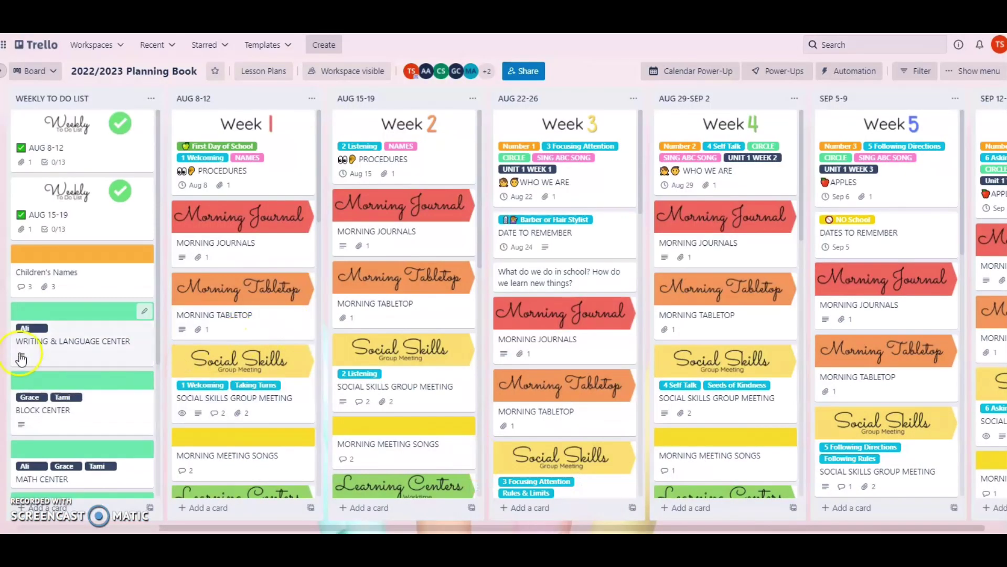
{"action": "left_click", "coordinate": [86, 152]}
{"action": "scroll", "coordinate": [493, 397], "scroll_direction": "down", "scroll_amount": 1}
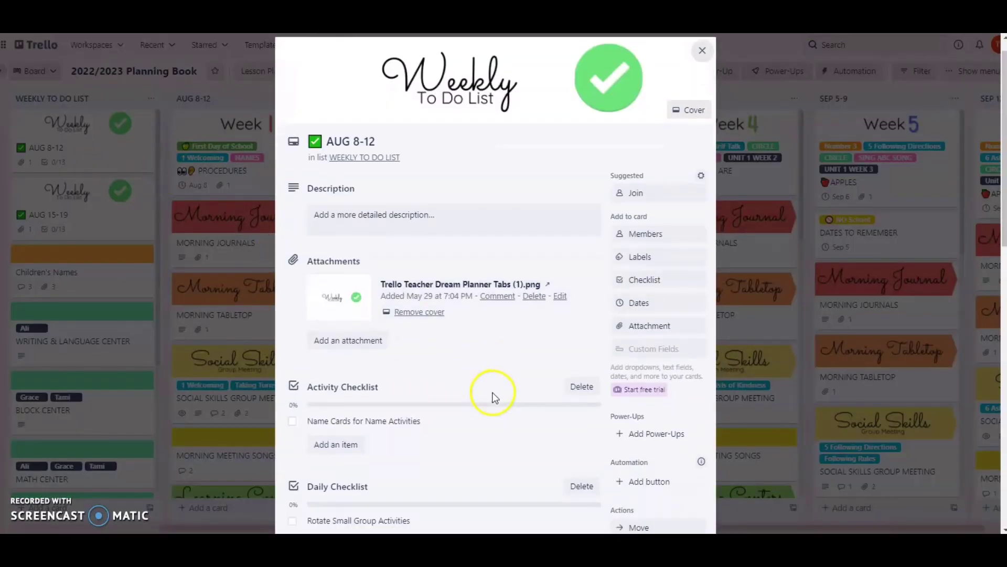
{"action": "scroll", "coordinate": [493, 397], "scroll_direction": "down", "scroll_amount": 2}
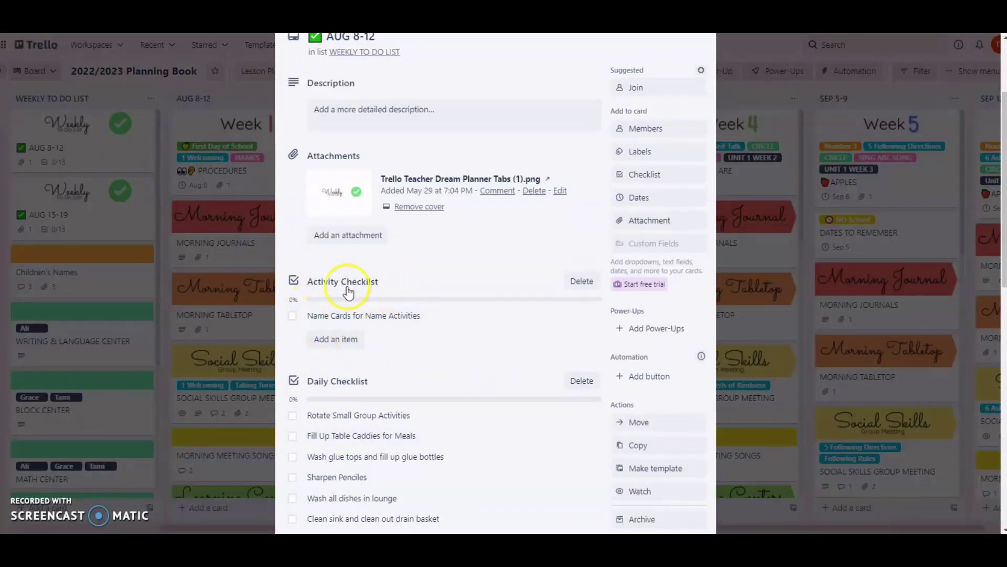
{"action": "scroll", "coordinate": [410, 320], "scroll_direction": "down", "scroll_amount": 2}
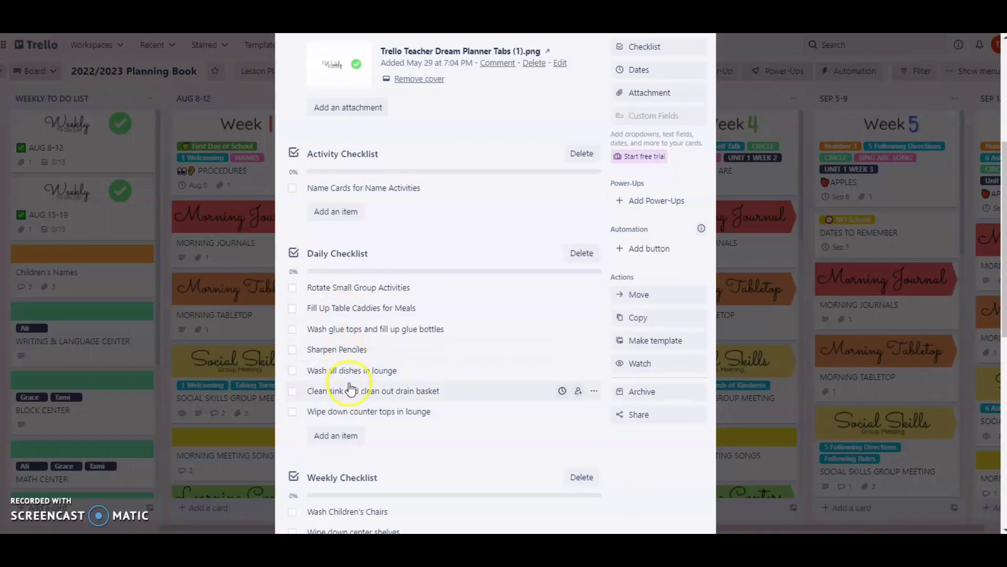
{"action": "scroll", "coordinate": [426, 399], "scroll_direction": "down", "scroll_amount": 2}
{"action": "scroll", "coordinate": [428, 396], "scroll_direction": "down", "scroll_amount": 2}
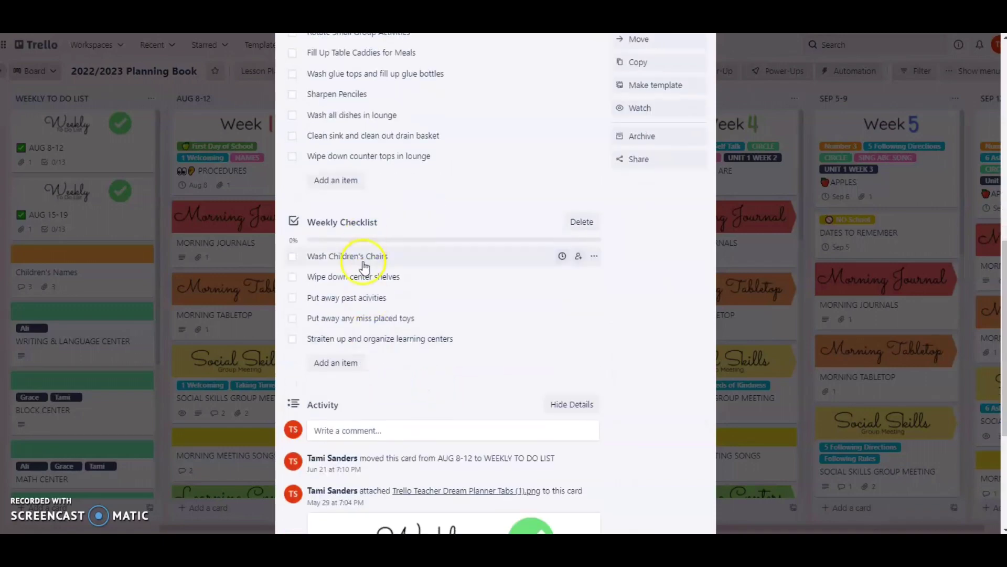
{"action": "scroll", "coordinate": [498, 258], "scroll_direction": "up", "scroll_amount": 8}
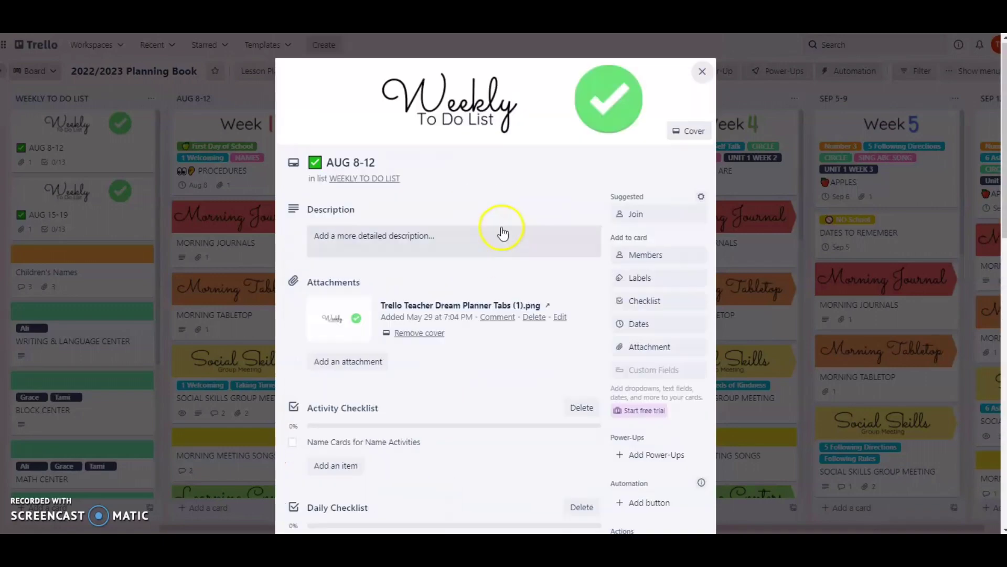
{"action": "left_click", "coordinate": [705, 75]}
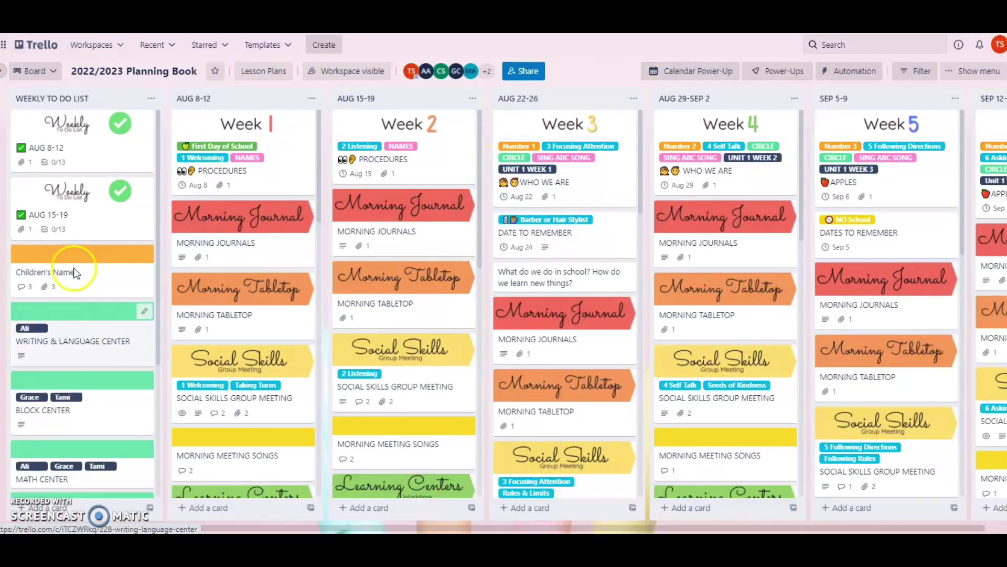
- Read the weekday descriptions on the MORNING JOURNALS card in the AUG 8-12 list, and close the card
{"action": "left_click", "coordinate": [38, 201]}
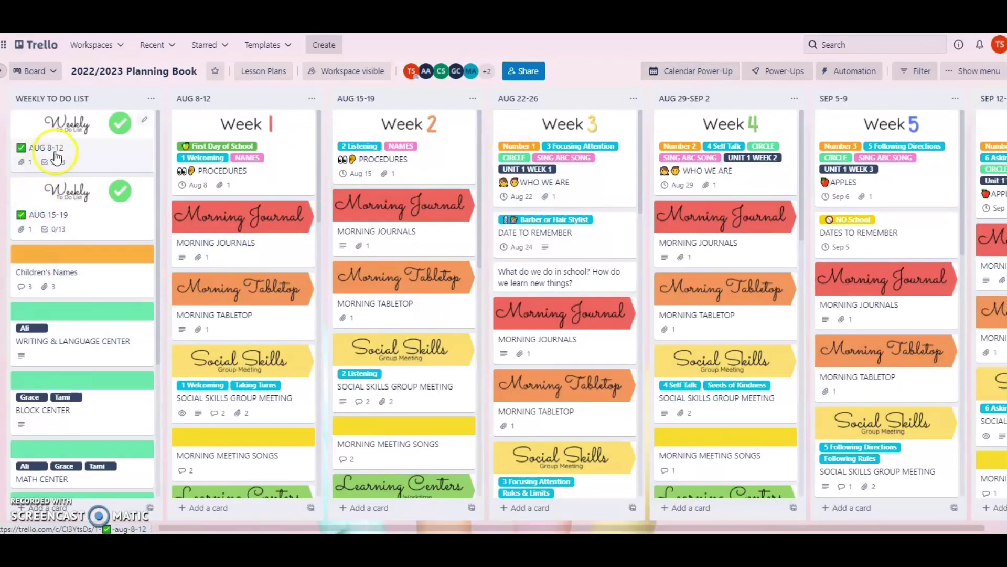
{"action": "left_click", "coordinate": [247, 254]}
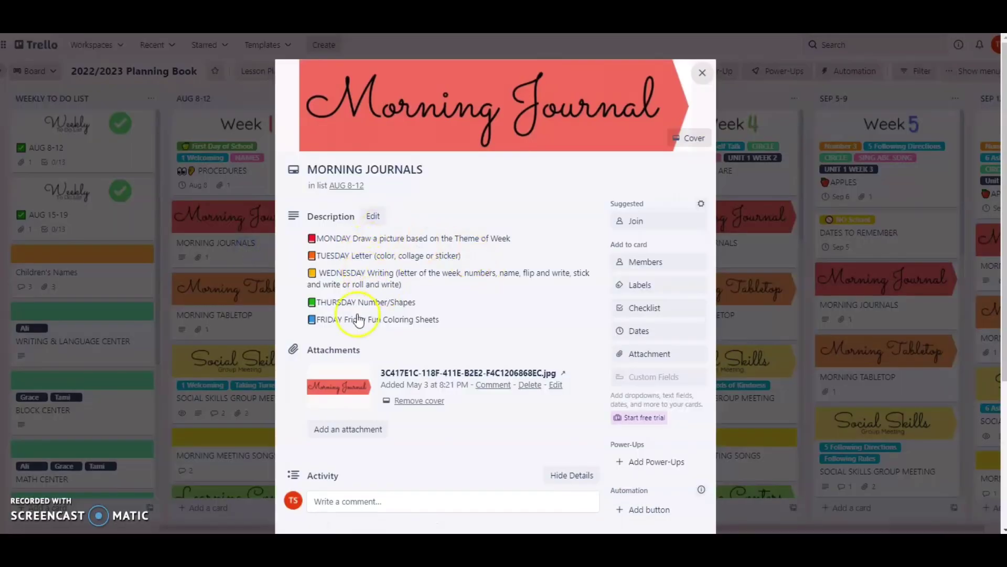
{"action": "scroll", "coordinate": [401, 304], "scroll_direction": "down", "scroll_amount": 4}
{"action": "scroll", "coordinate": [400, 303], "scroll_direction": "up", "scroll_amount": 4}
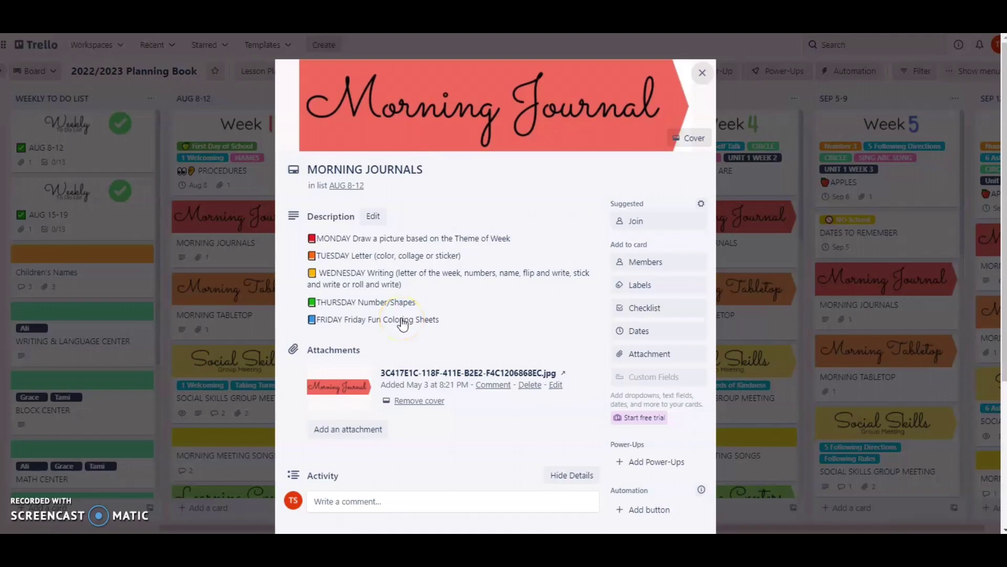
{"action": "left_click", "coordinate": [702, 71]}
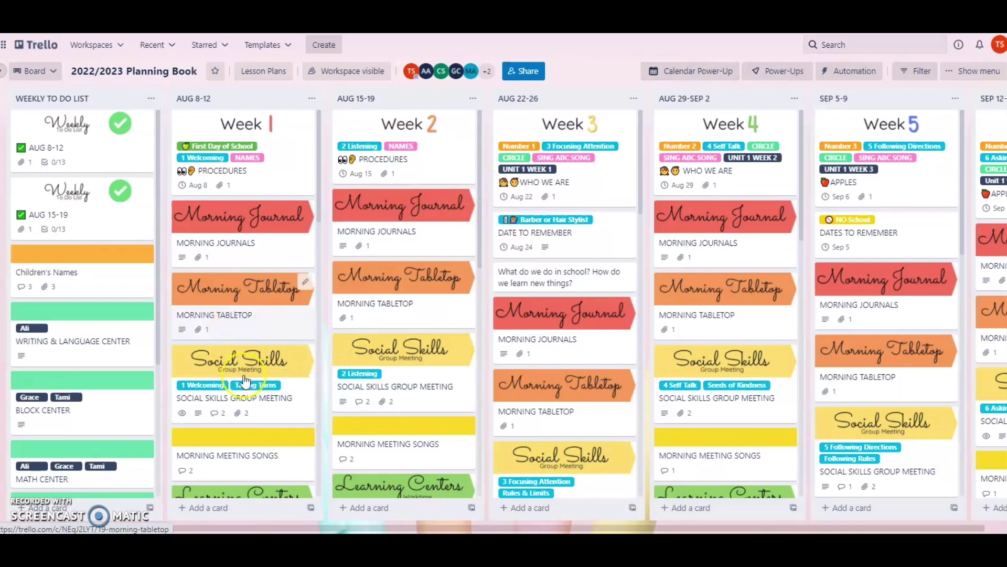
- Examine the labels, description, attachments and linked video on the AUG 8-12 SOCIAL SKILLS GROUP MEETING card, and close it
{"action": "left_click", "coordinate": [257, 406]}
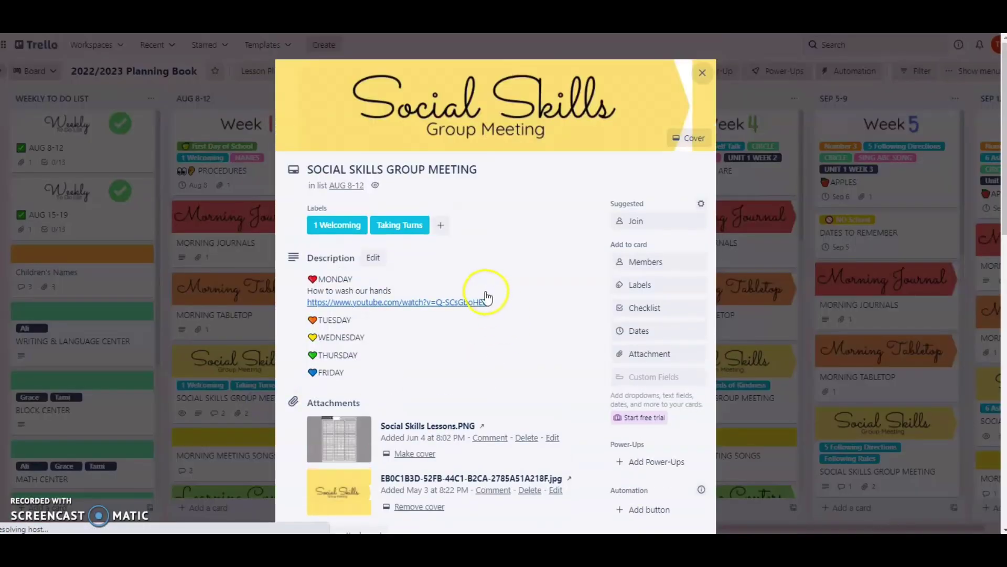
{"action": "scroll", "coordinate": [484, 292], "scroll_direction": "down", "scroll_amount": 2}
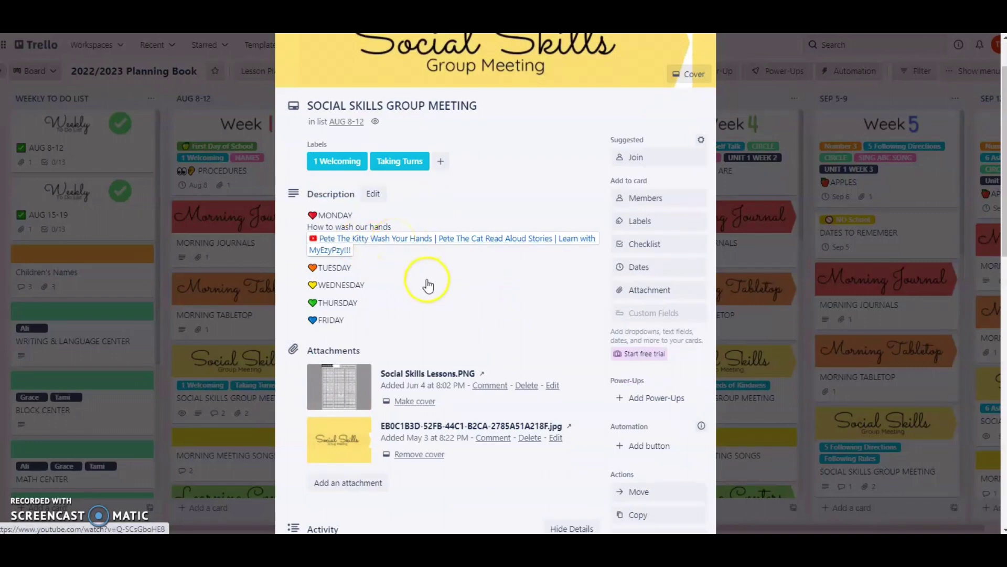
{"action": "scroll", "coordinate": [425, 281], "scroll_direction": "down", "scroll_amount": 7}
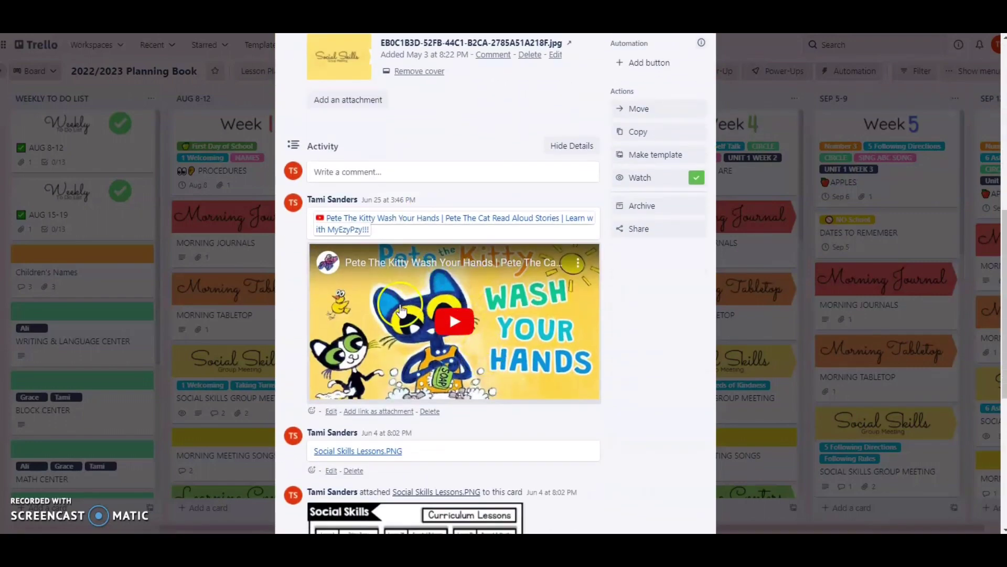
{"action": "scroll", "coordinate": [415, 226], "scroll_direction": "up", "scroll_amount": 5}
{"action": "scroll", "coordinate": [600, 198], "scroll_direction": "up", "scroll_amount": 5}
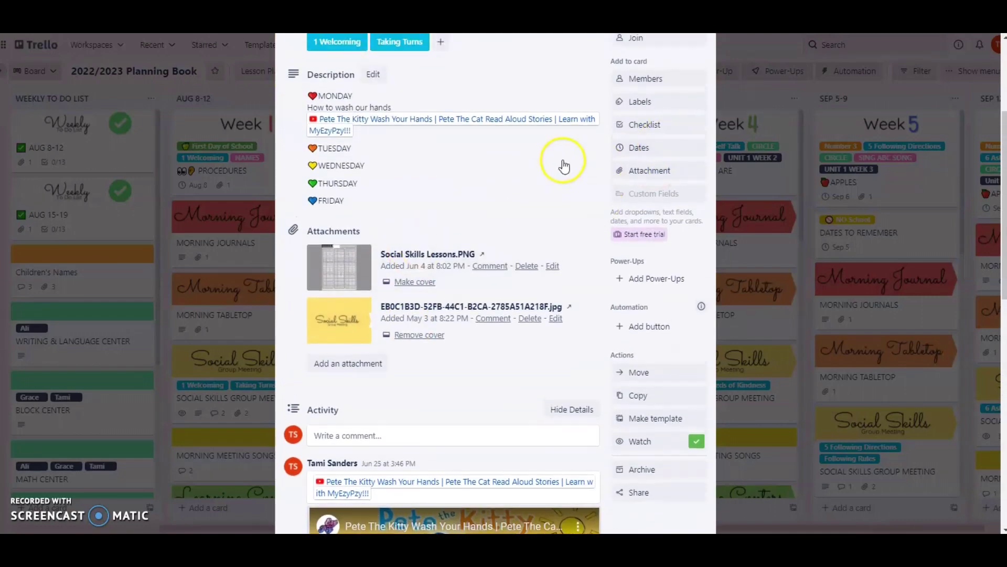
{"action": "left_click", "coordinate": [702, 68]}
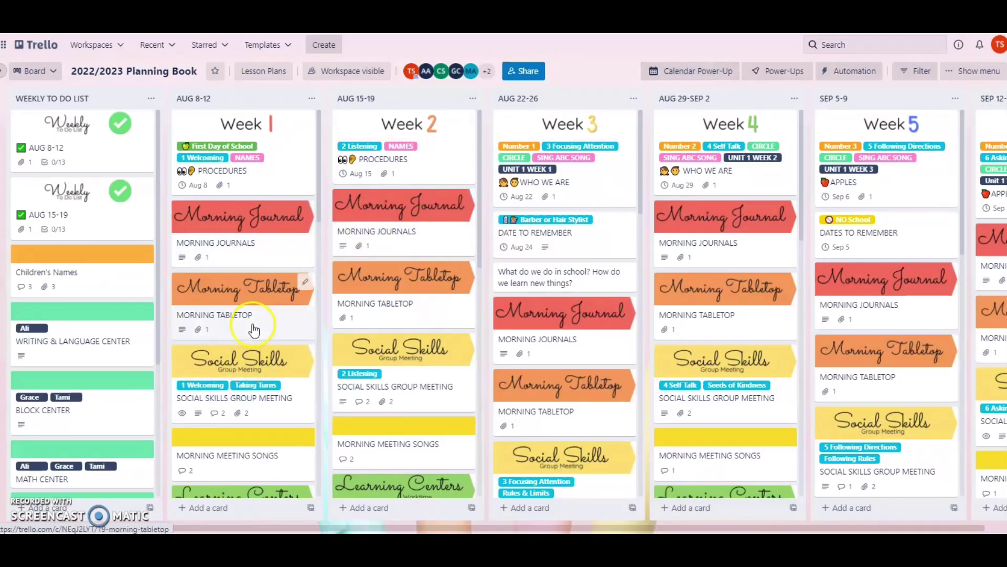
- Read the weekday description of the GROUP MEETING ABC card in the AUG 8-12 list, and close the card
{"action": "scroll", "coordinate": [255, 329], "scroll_direction": "down", "scroll_amount": 6}
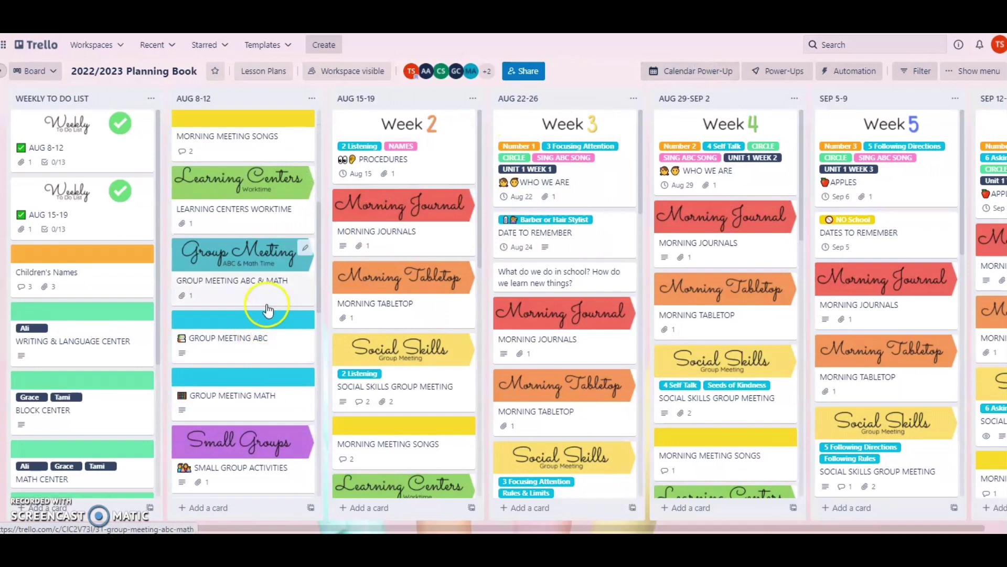
{"action": "left_click", "coordinate": [259, 351]}
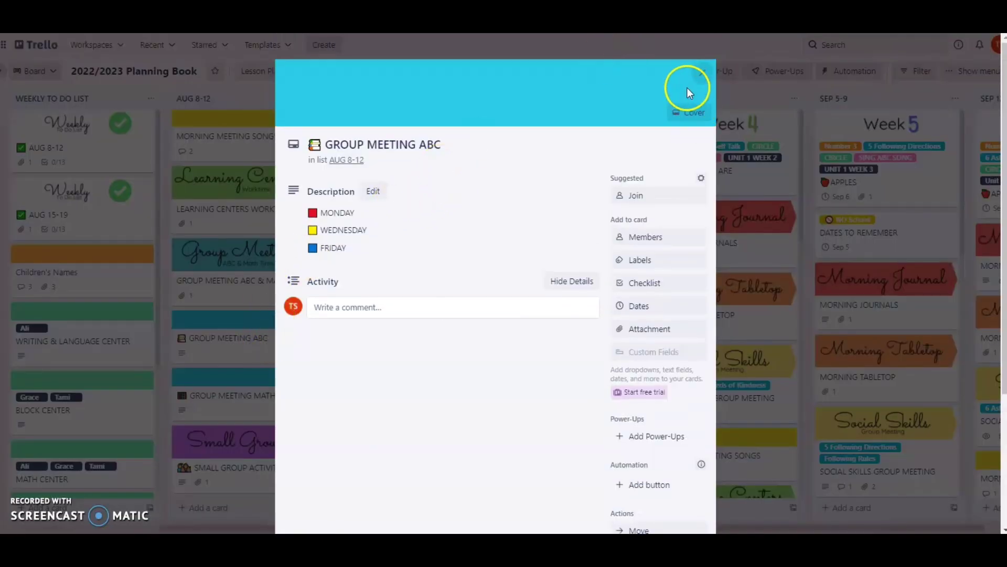
{"action": "left_click", "coordinate": [702, 73]}
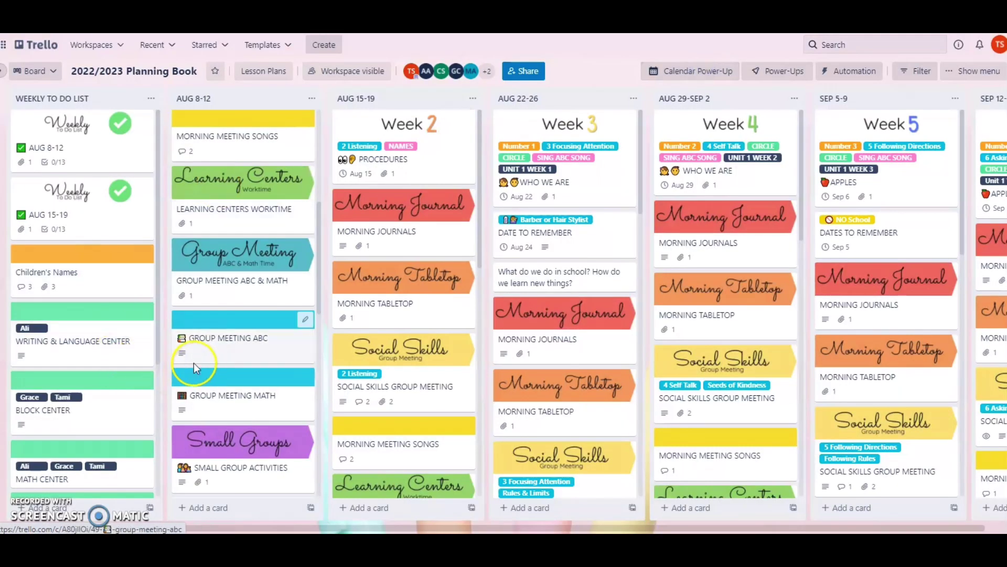
- Move the My First Name Activity card from the AUG 8-12 idea cards to directly below LEARNING CENTERS WORKTIME
{"action": "scroll", "coordinate": [226, 401], "scroll_direction": "down", "scroll_amount": 3}
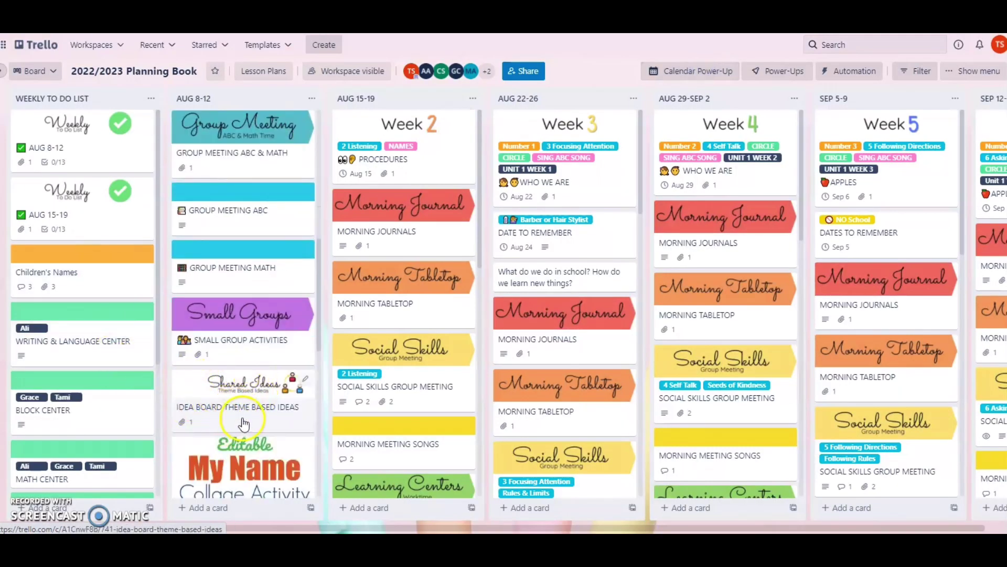
{"action": "scroll", "coordinate": [244, 419], "scroll_direction": "down", "scroll_amount": 10}
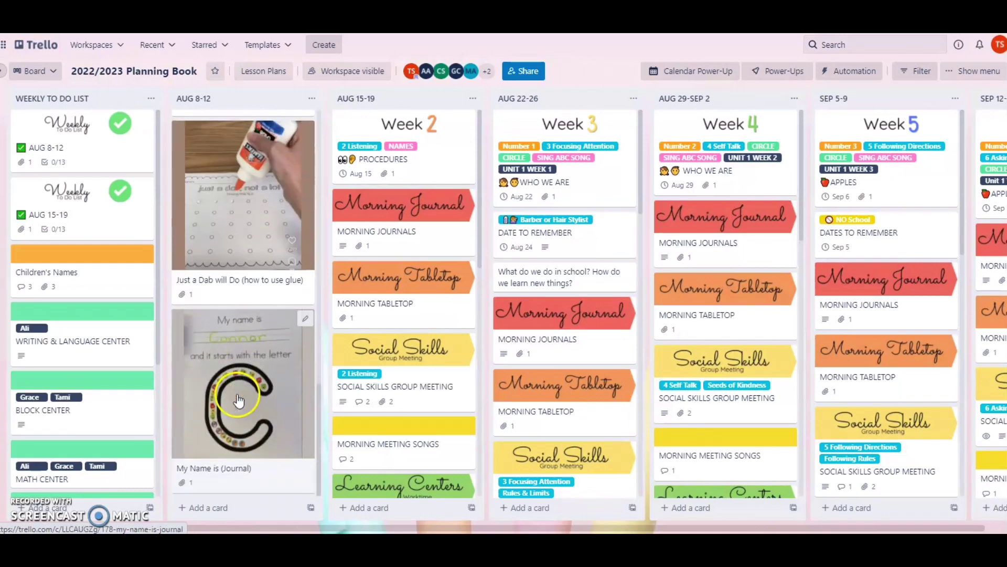
{"action": "scroll", "coordinate": [239, 401], "scroll_direction": "up", "scroll_amount": 6}
{"action": "scroll", "coordinate": [236, 400], "scroll_direction": "down", "scroll_amount": 2}
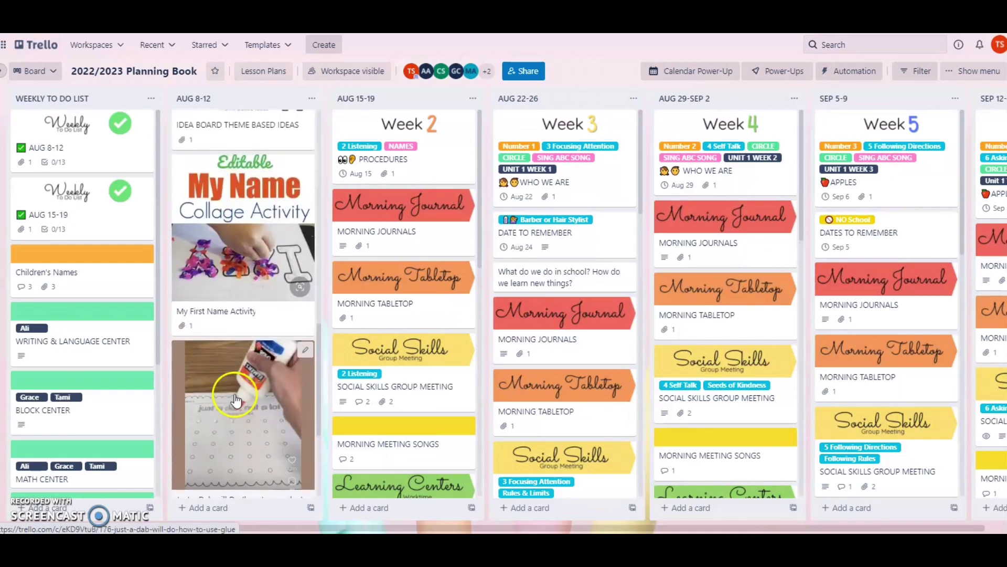
{"action": "scroll", "coordinate": [234, 400], "scroll_direction": "up", "scroll_amount": 4}
{"action": "left_click_drag", "start_coordinate": [235, 415], "coordinate": [232, 309]}
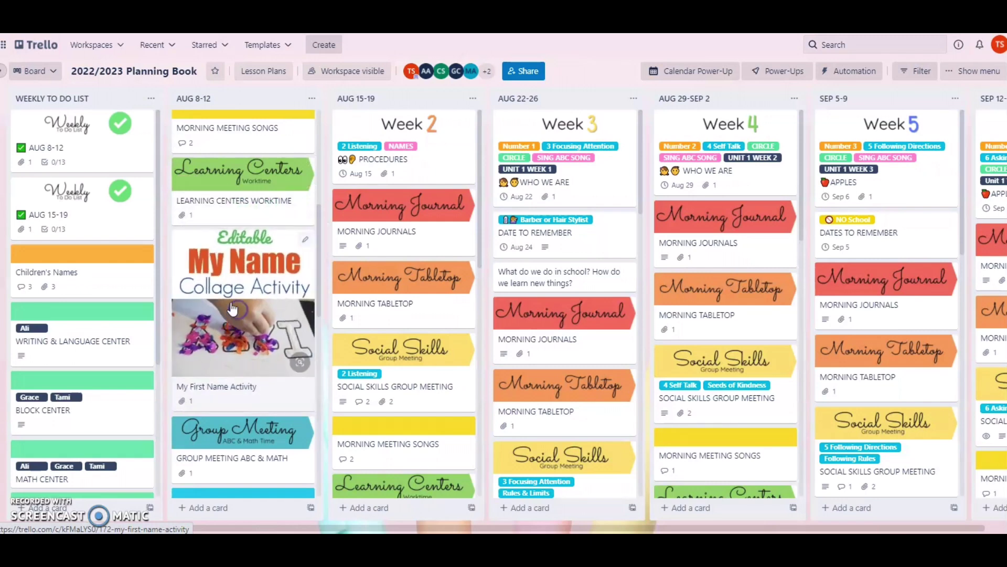
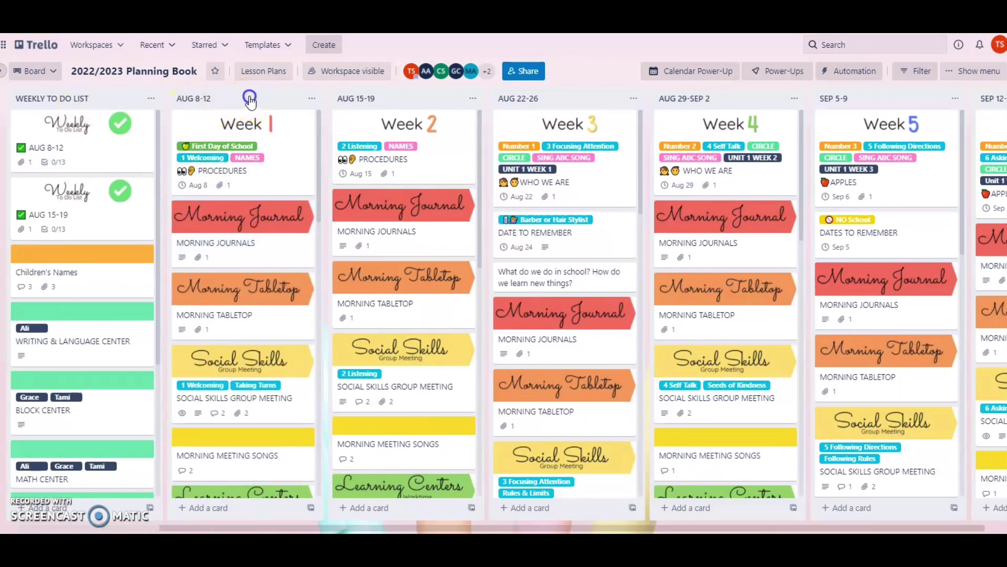
- Look through the AUG 8-12 list from the Week 1 card down to its activity idea cards and back
{"action": "mouse_move", "coordinate": [250, 99]}
{"action": "left_mouse_down"}
{"action": "mouse_move", "coordinate": [569, 100]}
{"action": "mouse_move", "coordinate": [247, 120]}
{"action": "mouse_move", "coordinate": [206, 96]}
{"action": "mouse_move", "coordinate": [231, 97]}
{"action": "left_mouse_up"}
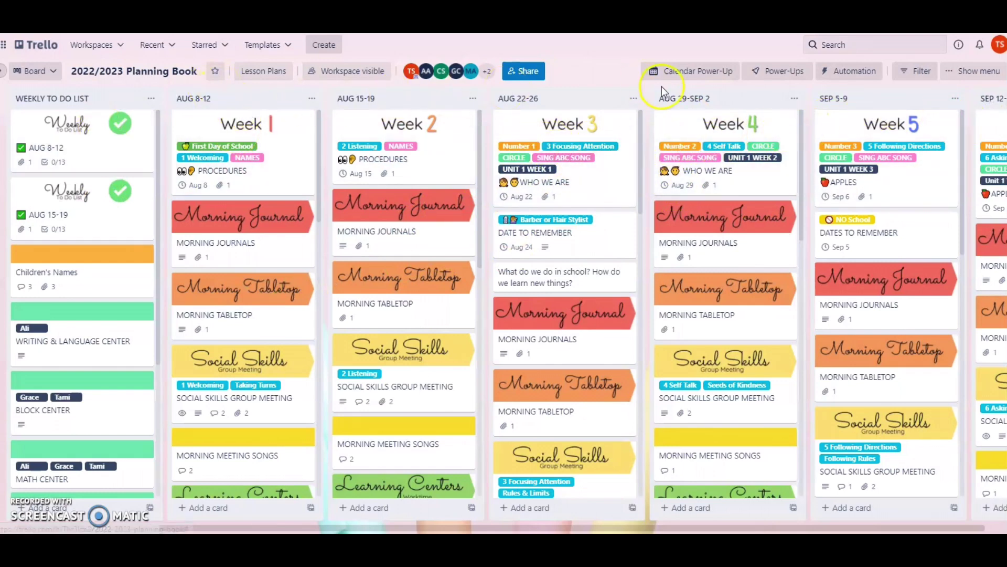
{"action": "mouse_move", "coordinate": [237, 104]}
{"action": "left_mouse_down"}
{"action": "mouse_move", "coordinate": [517, 110]}
{"action": "mouse_move", "coordinate": [448, 121]}
{"action": "mouse_move", "coordinate": [224, 113]}
{"action": "mouse_move", "coordinate": [220, 104]}
{"action": "left_mouse_up"}
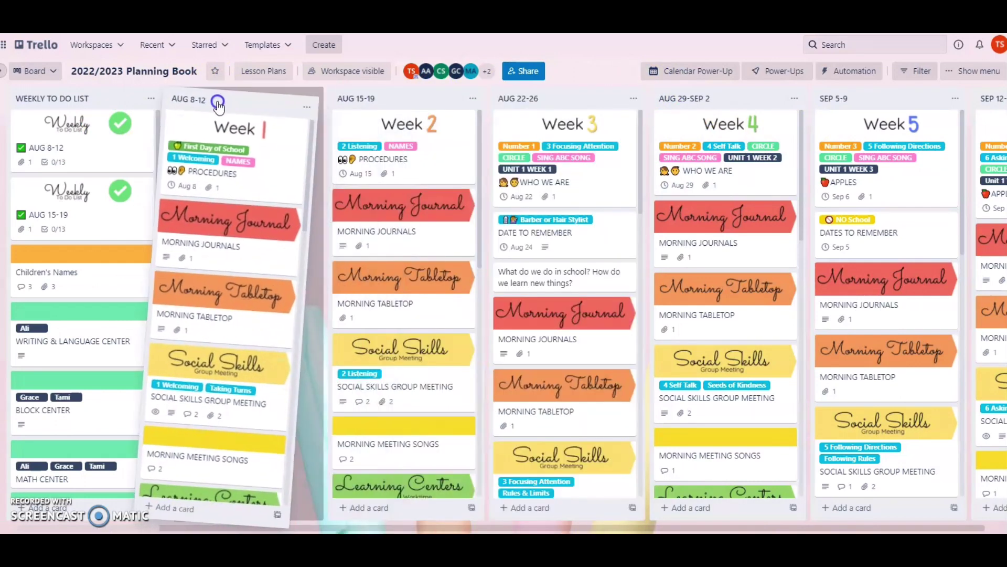
{"action": "scroll", "coordinate": [207, 348], "scroll_direction": "down", "scroll_amount": 7}
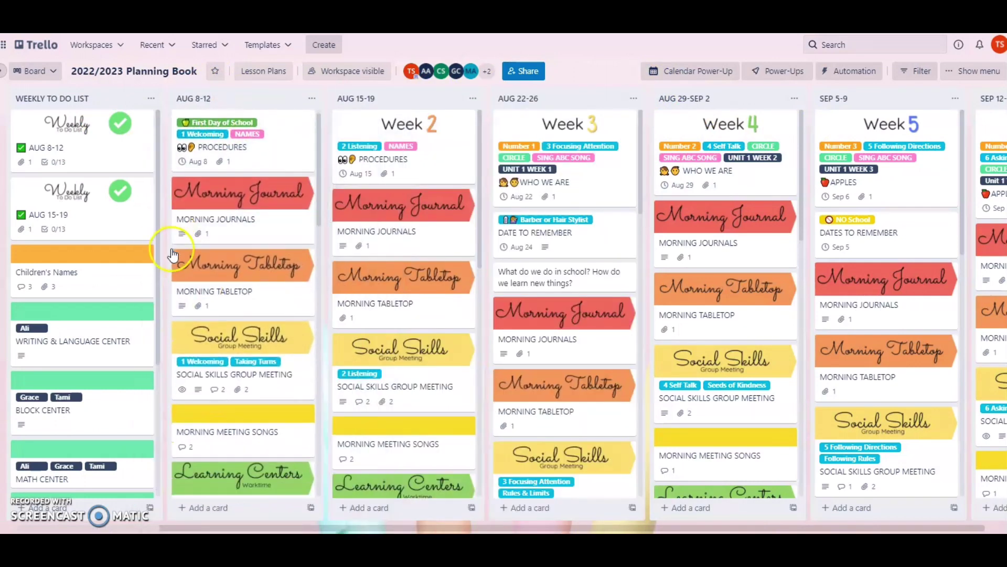
{"action": "mouse_move", "coordinate": [205, 229]}
{"action": "left_mouse_down"}
{"action": "mouse_move", "coordinate": [202, 342]}
{"action": "mouse_move", "coordinate": [202, 50]}
{"action": "mouse_move", "coordinate": [164, 65]}
{"action": "mouse_move", "coordinate": [203, 149]}
{"action": "mouse_move", "coordinate": [189, 153]}
{"action": "left_mouse_up"}
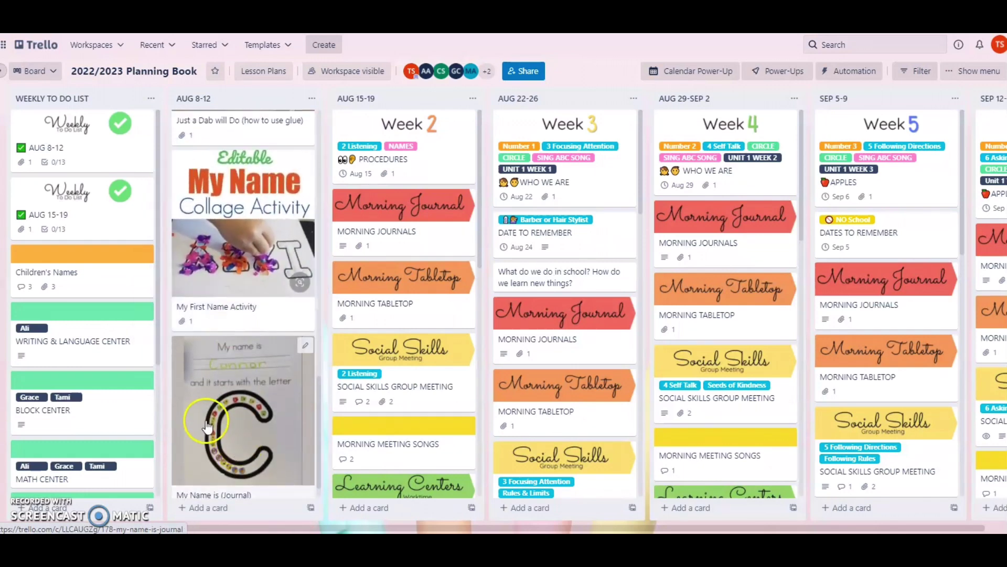
{"action": "scroll", "coordinate": [208, 375], "scroll_direction": "up", "scroll_amount": 7}
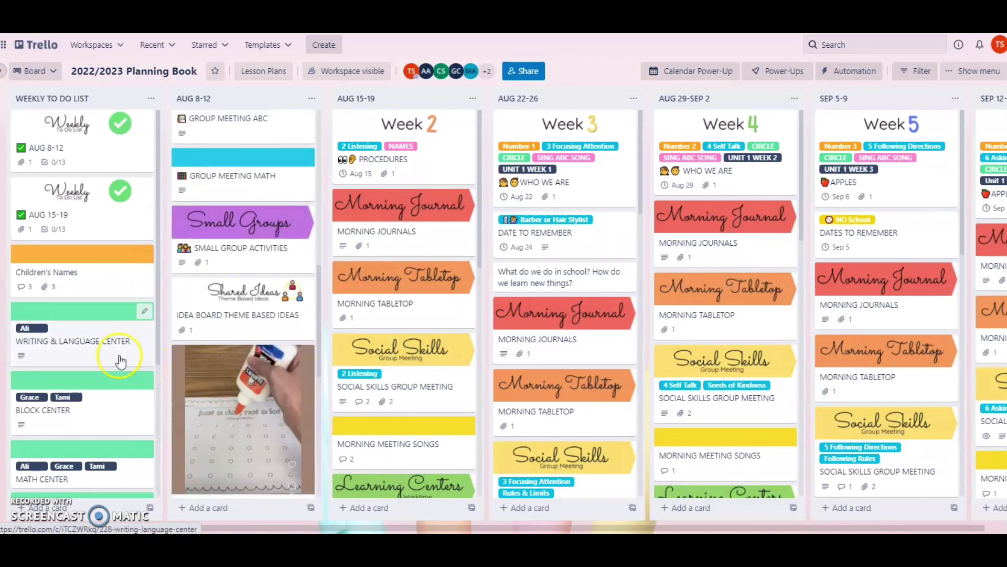
{"action": "scroll", "coordinate": [246, 346], "scroll_direction": "up", "scroll_amount": 10}
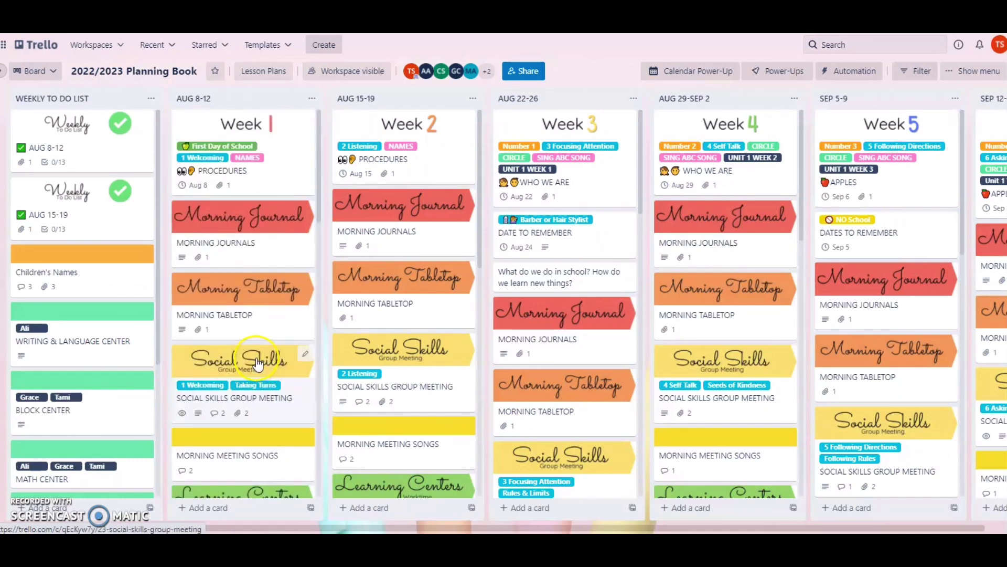
{"action": "scroll", "coordinate": [233, 289], "scroll_direction": "down", "scroll_amount": 2}
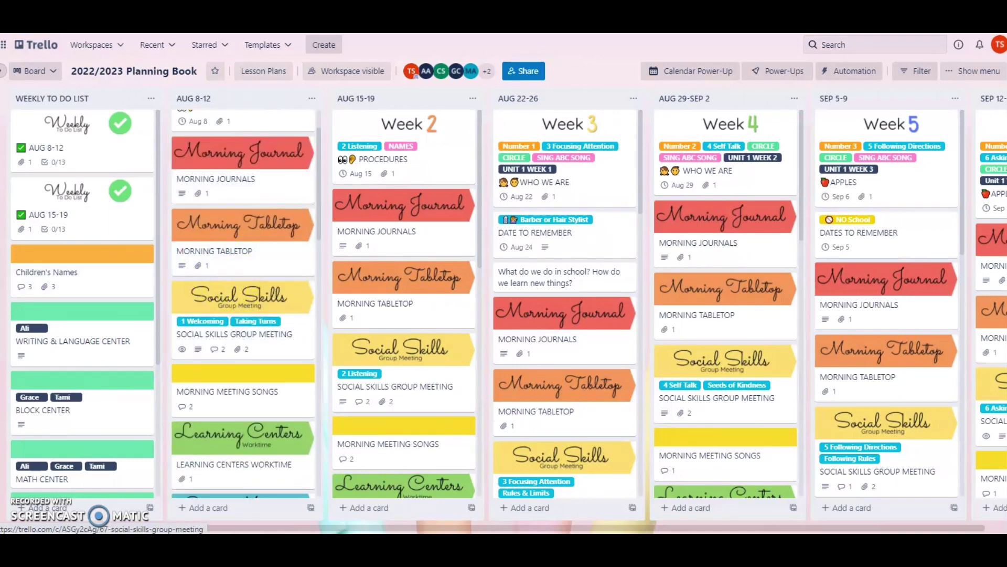
- Switch to the Yearly Teacher Dream Planner Trello board, examine the WEEKLY TO DO LIST card's checklist, and close the card
{"action": "key", "text": "alt+Tab"}
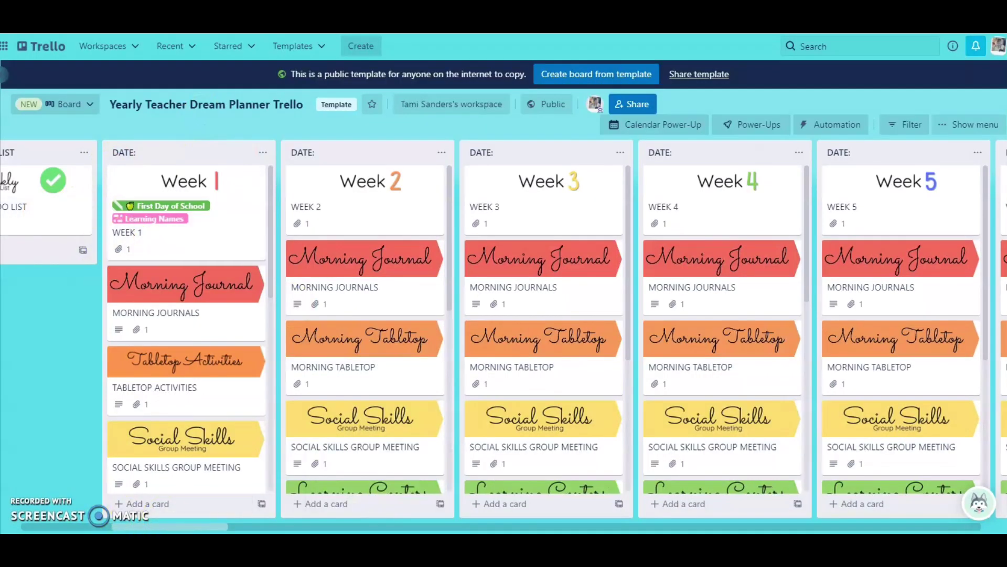
{"action": "left_click_drag", "start_coordinate": [176, 528], "coordinate": [107, 529]}
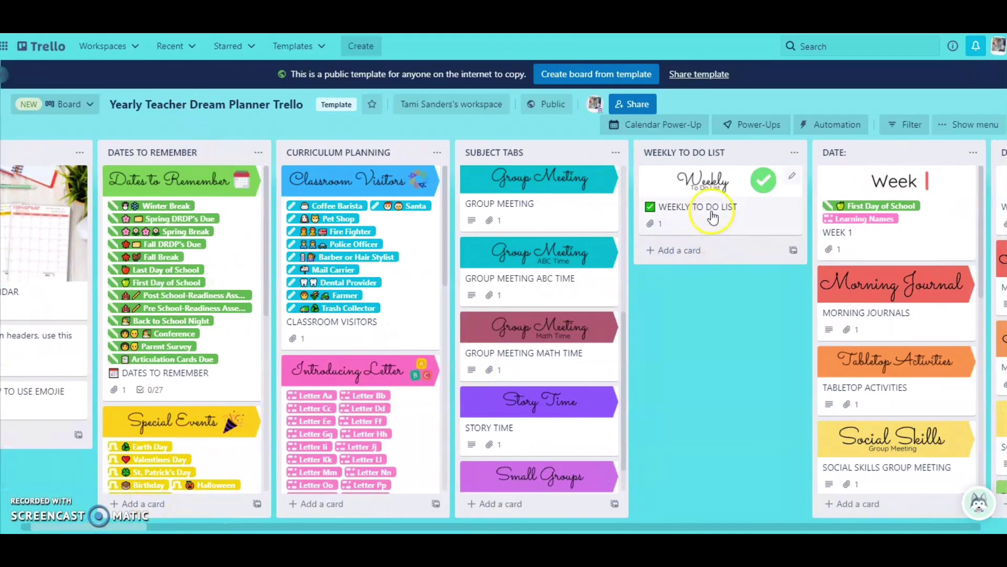
{"action": "left_click", "coordinate": [652, 180]}
{"action": "scroll", "coordinate": [314, 325], "scroll_direction": "down", "scroll_amount": 3}
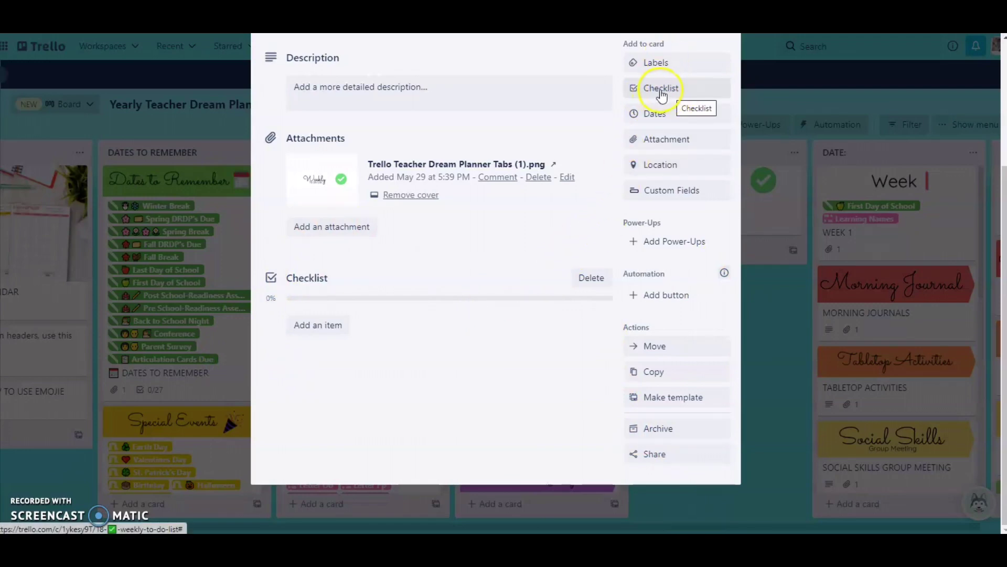
{"action": "scroll", "coordinate": [611, 163], "scroll_direction": "up", "scroll_amount": 3}
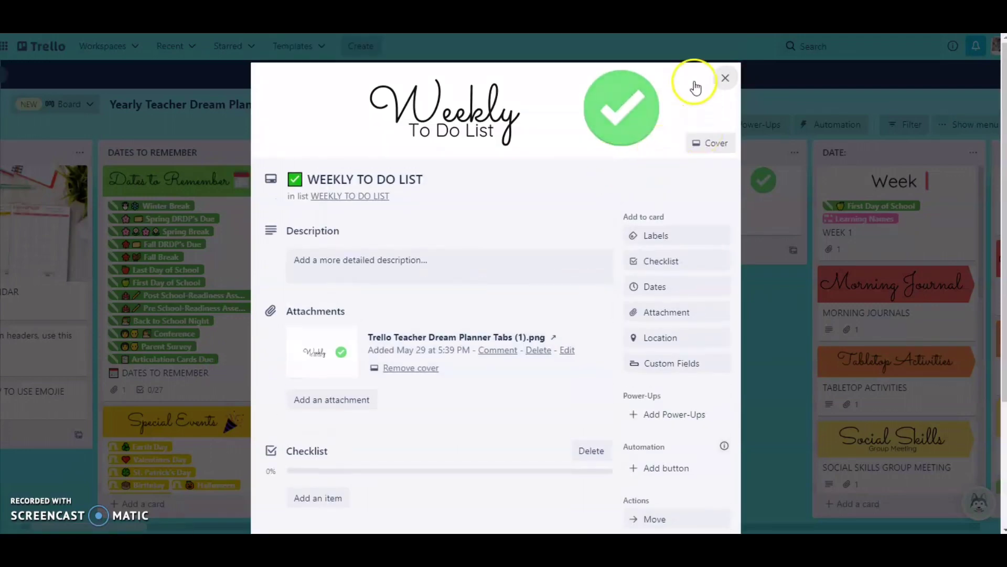
{"action": "left_click", "coordinate": [725, 79]}
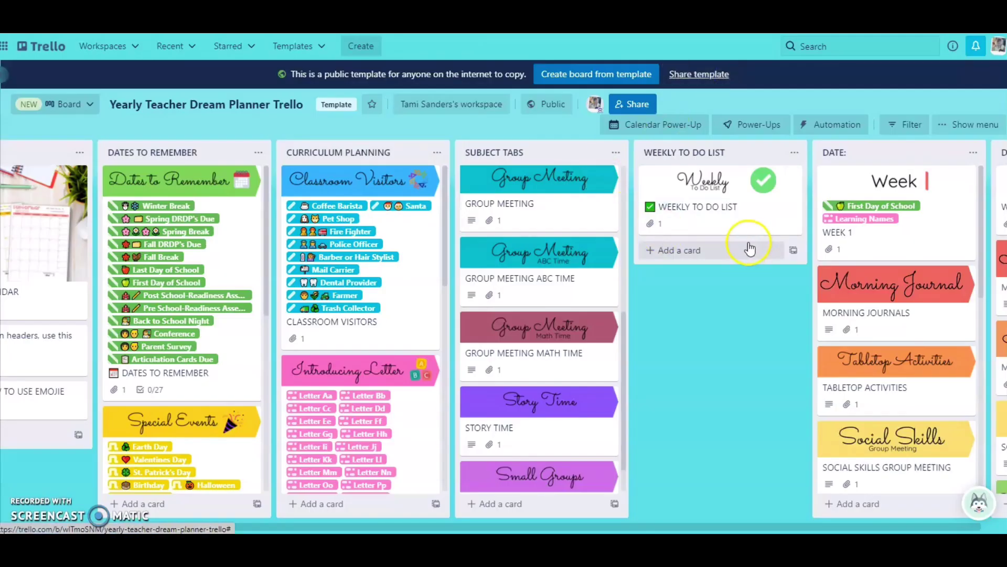
- Search the labels for "num" on the WEEK 1 card and add the Number 1 label to it
{"action": "left_click", "coordinate": [928, 223]}
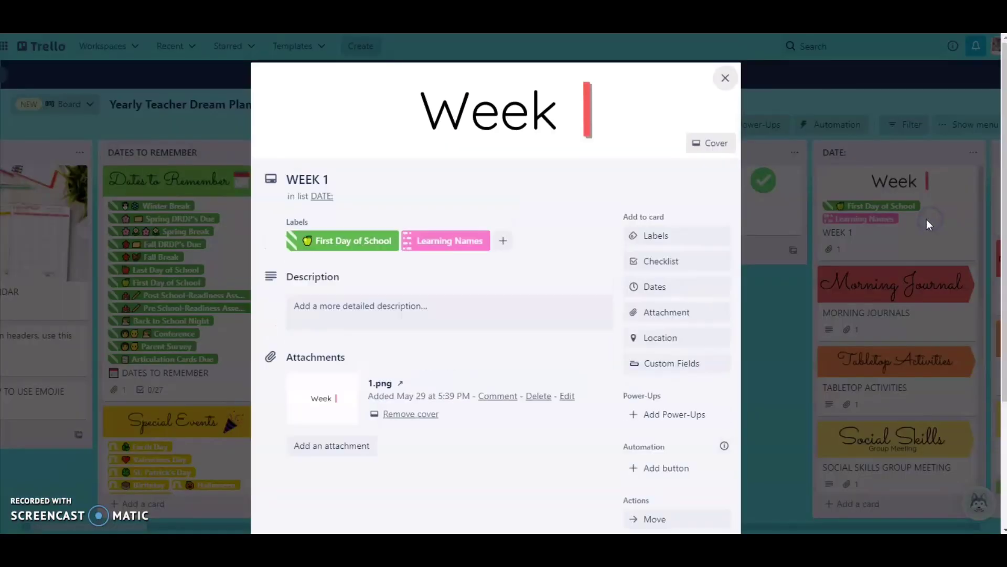
{"action": "left_click", "coordinate": [660, 238]}
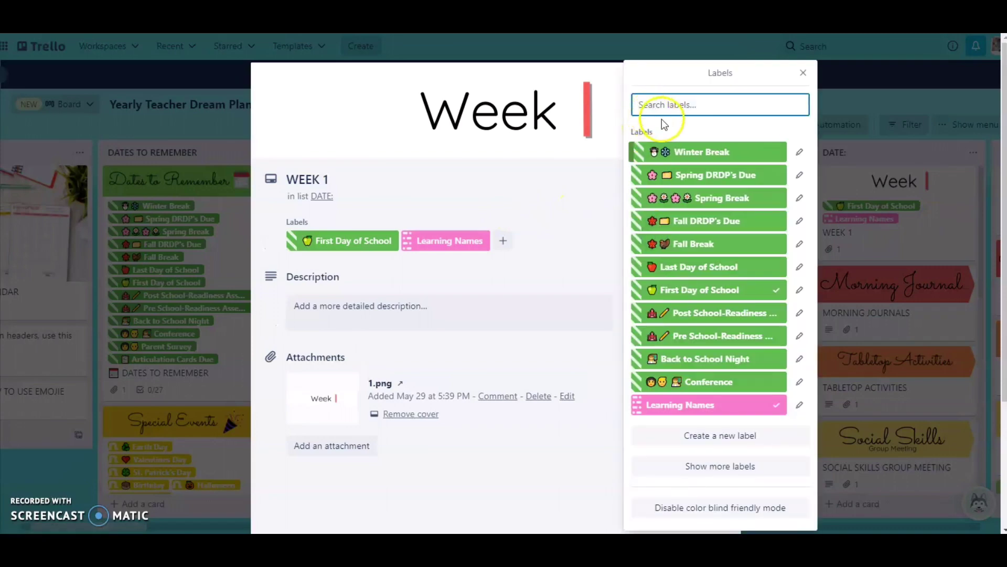
{"action": "type", "text": "co"}
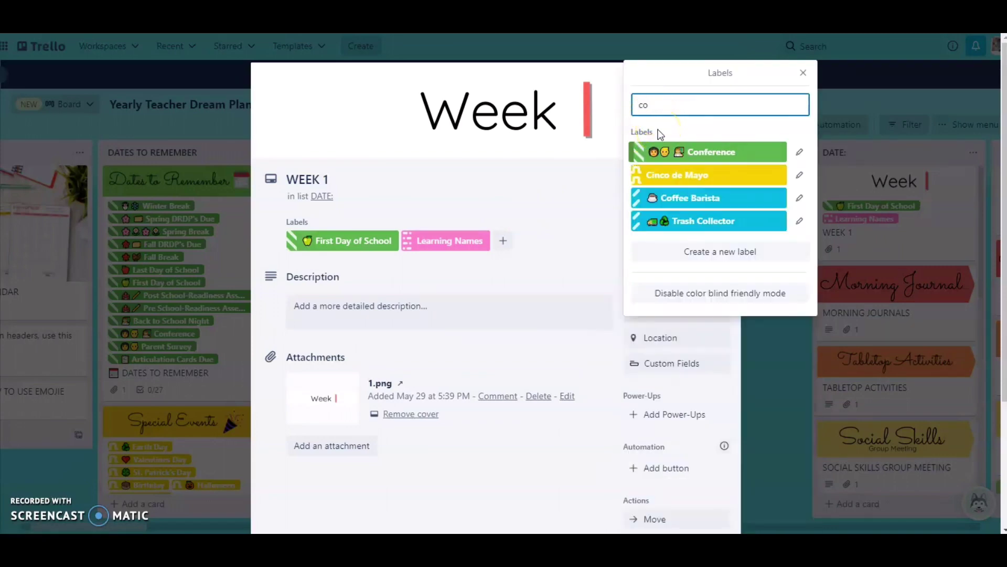
{"action": "key", "text": "BackSpace"}
{"action": "key", "text": "BackSpace"}
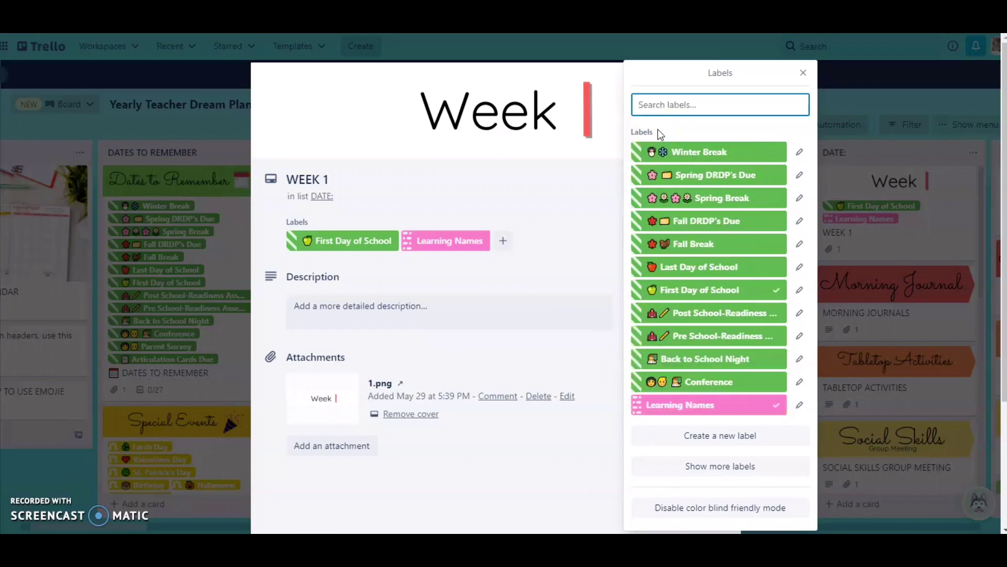
{"action": "type", "text": "num"}
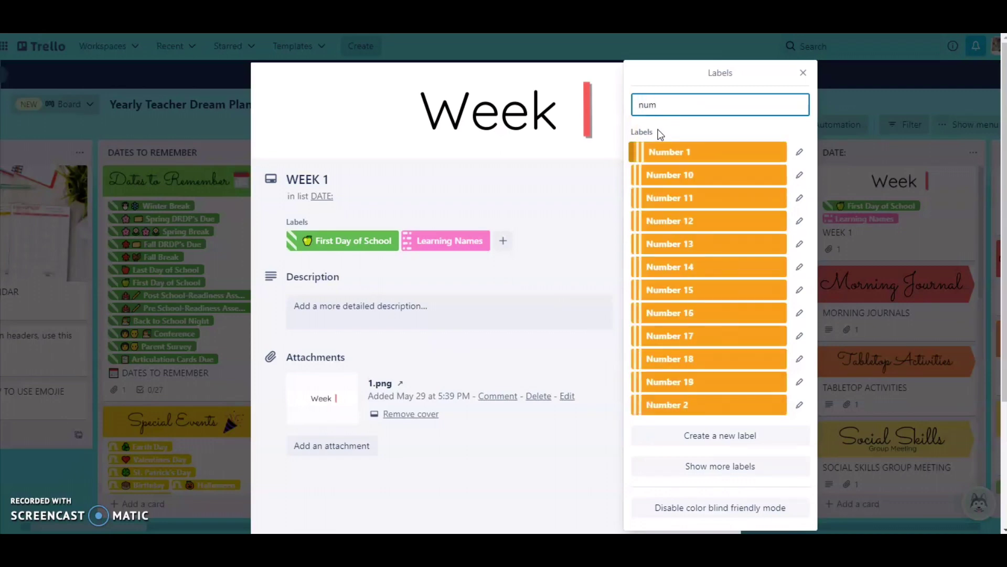
{"action": "left_click", "coordinate": [659, 151]}
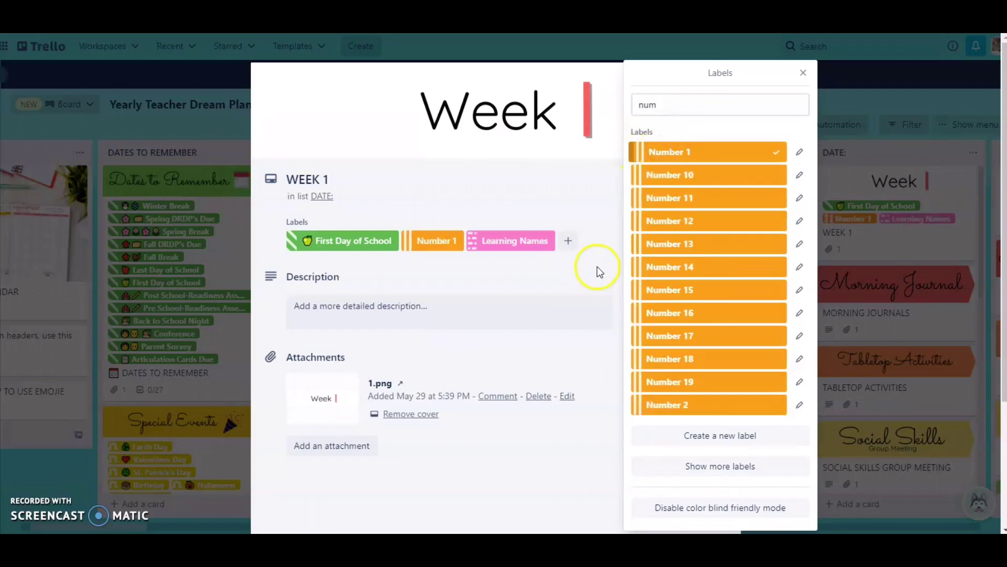
- Create an orange label named "count 1-5" on the WEEK 1 card, and close the card
{"action": "left_click", "coordinate": [566, 243]}
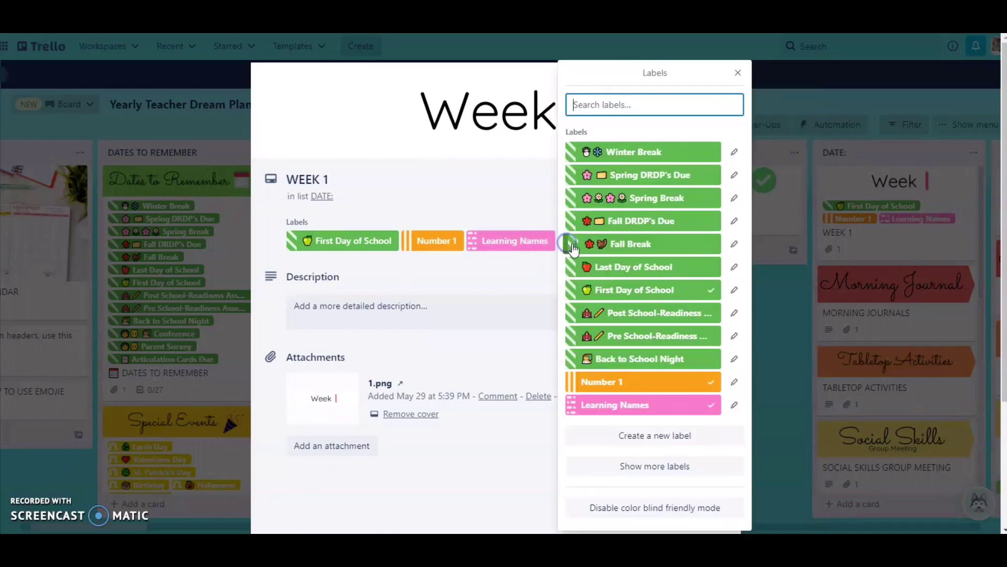
{"action": "left_click", "coordinate": [647, 438]}
{"action": "left_click", "coordinate": [662, 159]}
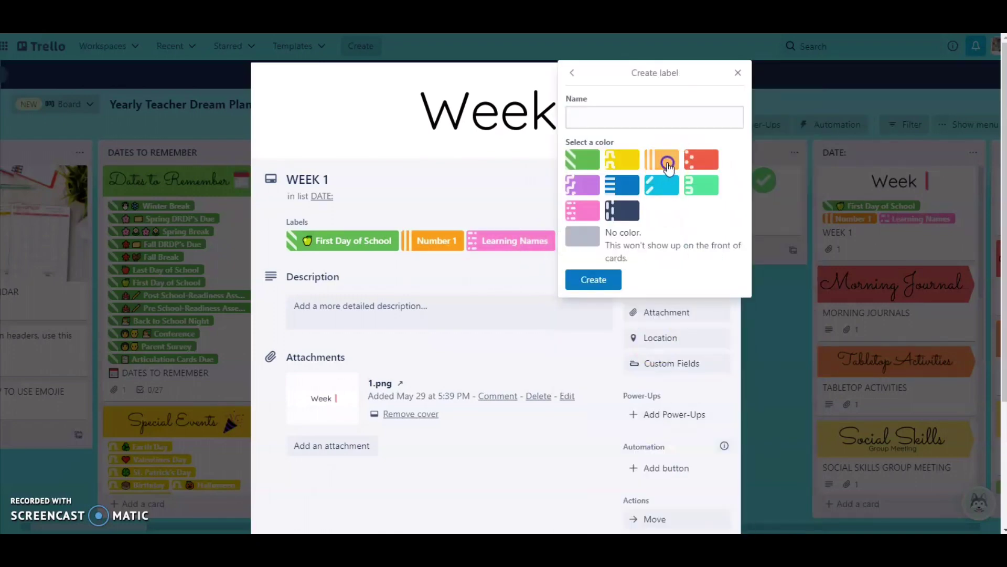
{"action": "left_click", "coordinate": [590, 116]}
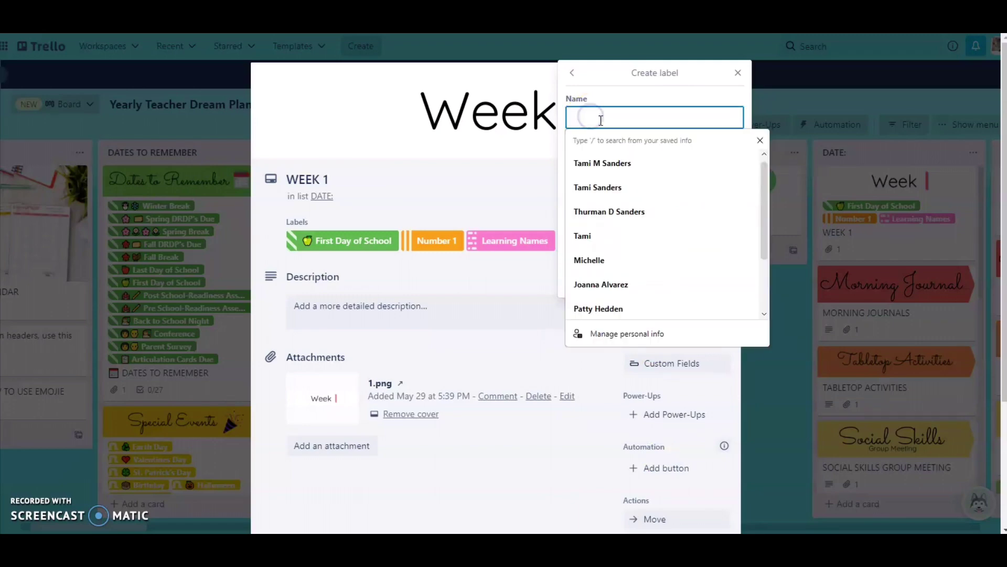
{"action": "type", "text": "count 1-5"}
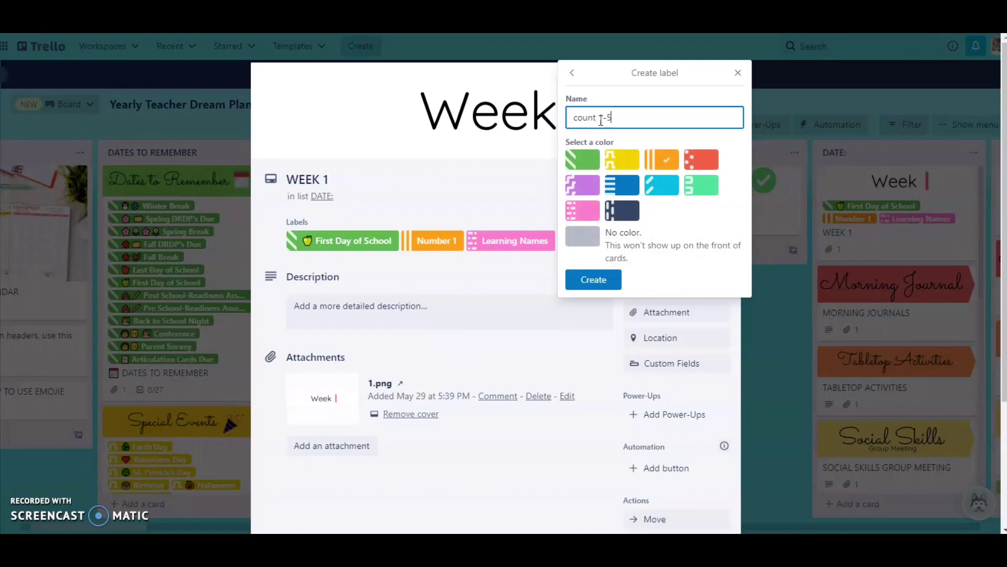
{"action": "left_click", "coordinate": [593, 280]}
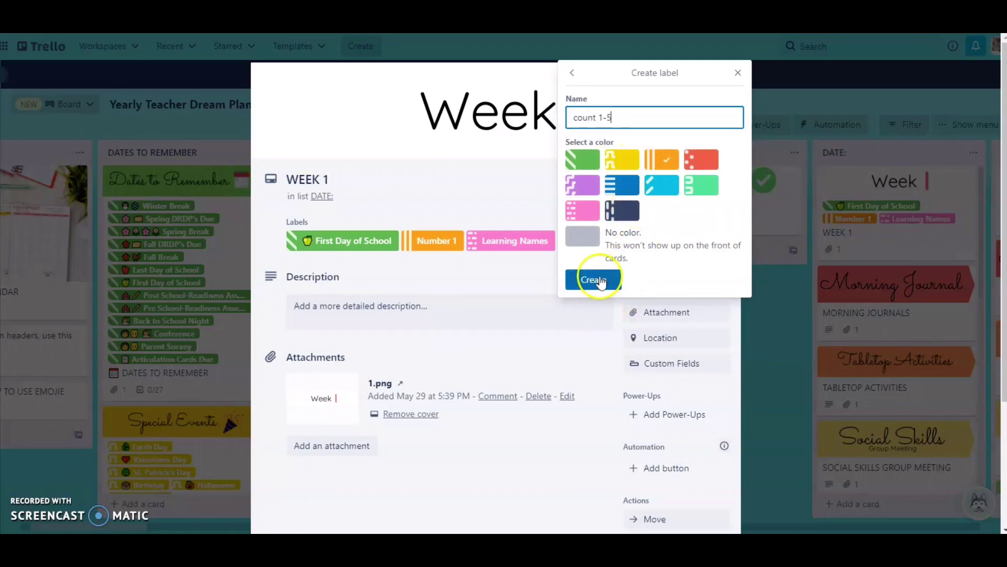
{"action": "left_click", "coordinate": [737, 72]}
{"action": "left_click", "coordinate": [724, 79]}
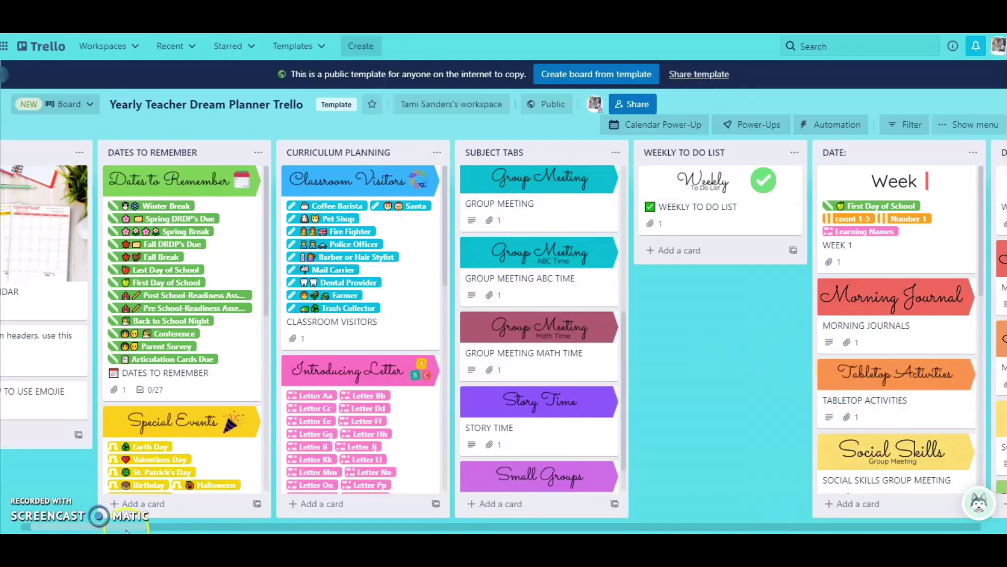
- Set the WEEK 1 card's due date to 8/8/2022 at 11:59 AM, and close the card
{"action": "left_click_drag", "start_coordinate": [126, 527], "coordinate": [200, 502]}
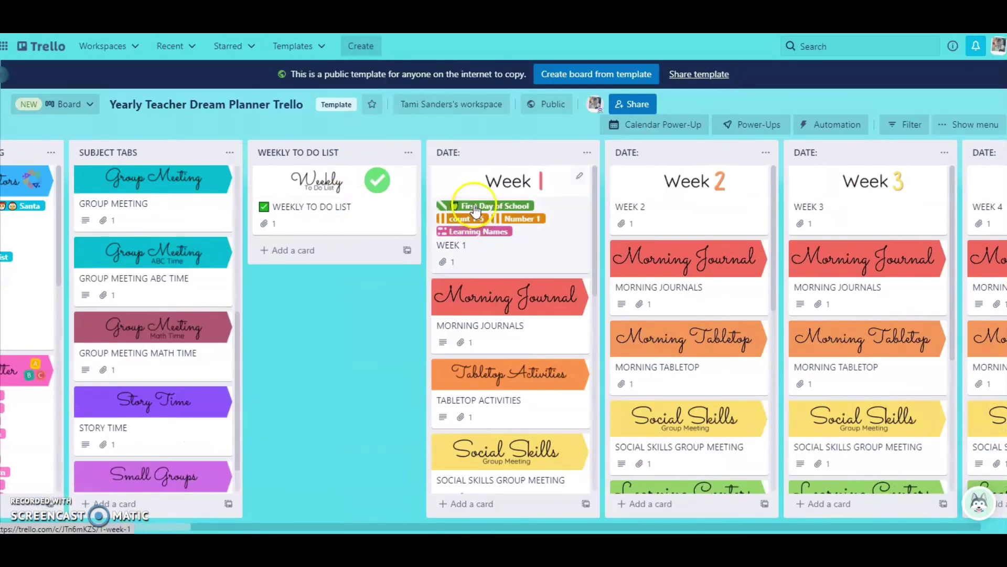
{"action": "left_click", "coordinate": [465, 225]}
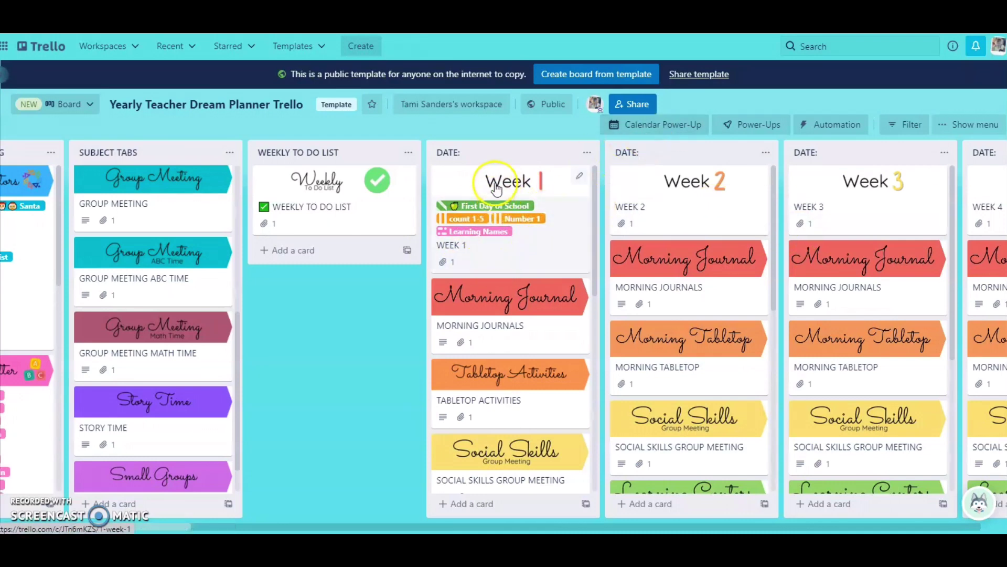
{"action": "left_click", "coordinate": [553, 215]}
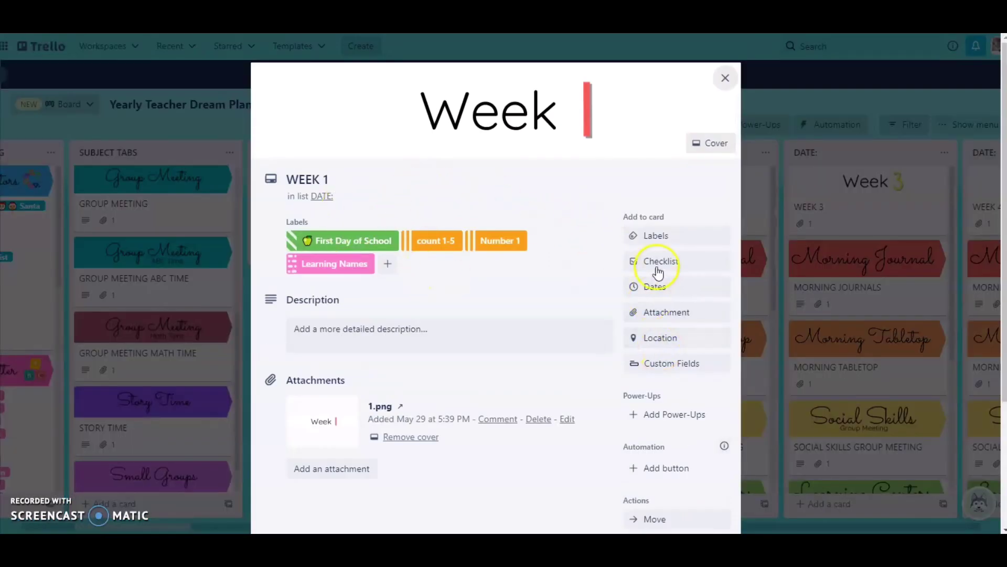
{"action": "left_click", "coordinate": [650, 286]}
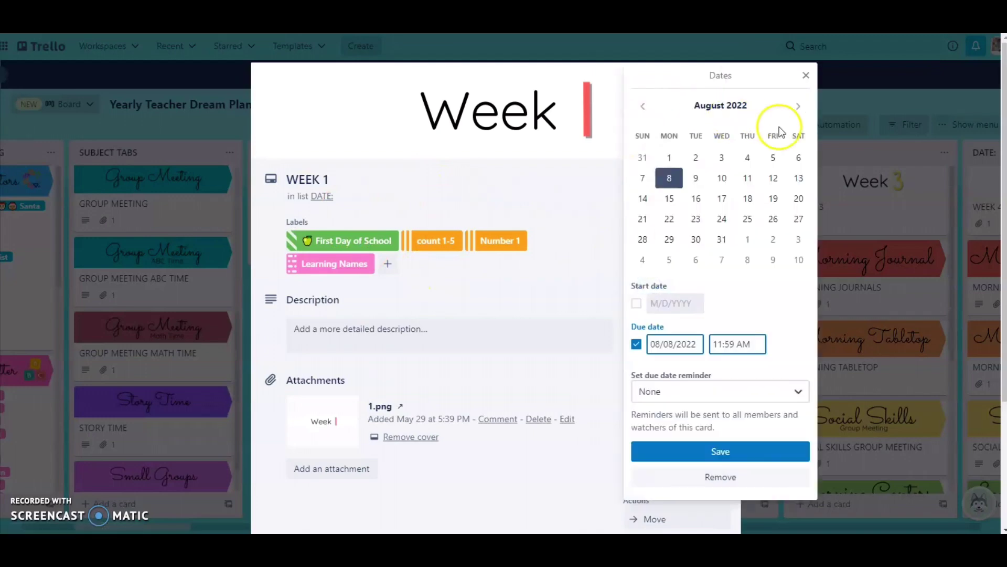
{"action": "left_click", "coordinate": [669, 178]}
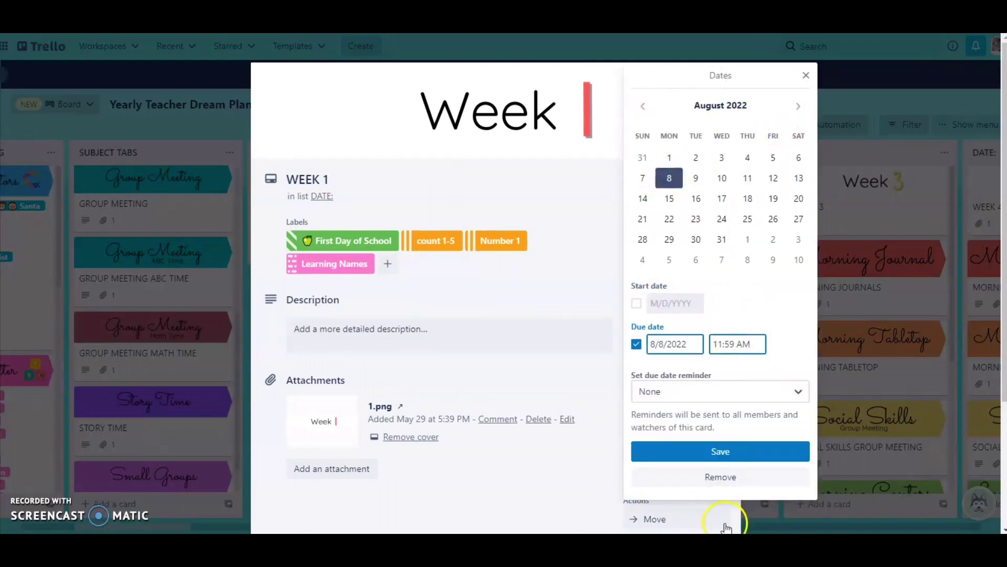
{"action": "left_click", "coordinate": [730, 452]}
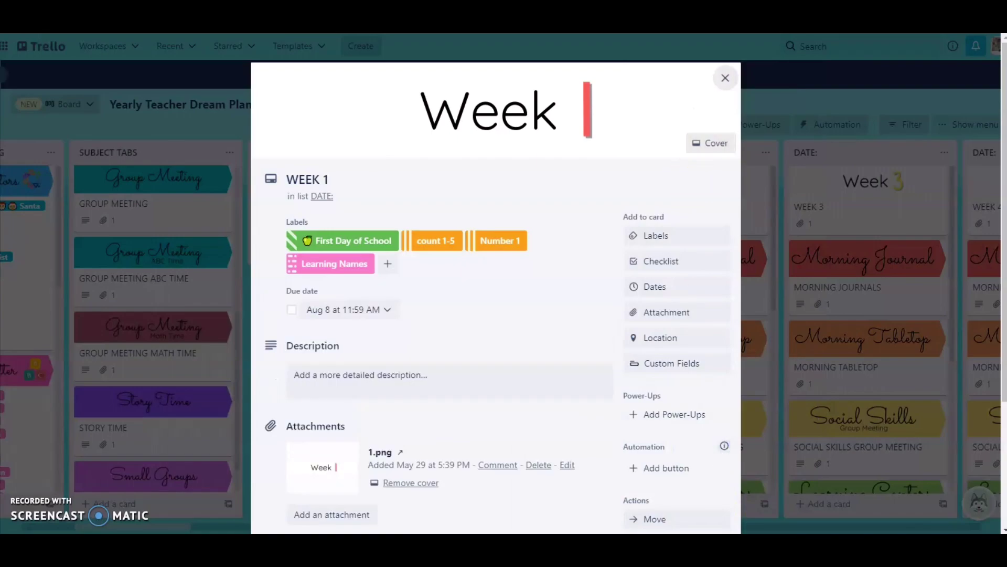
{"action": "left_click", "coordinate": [725, 79]}
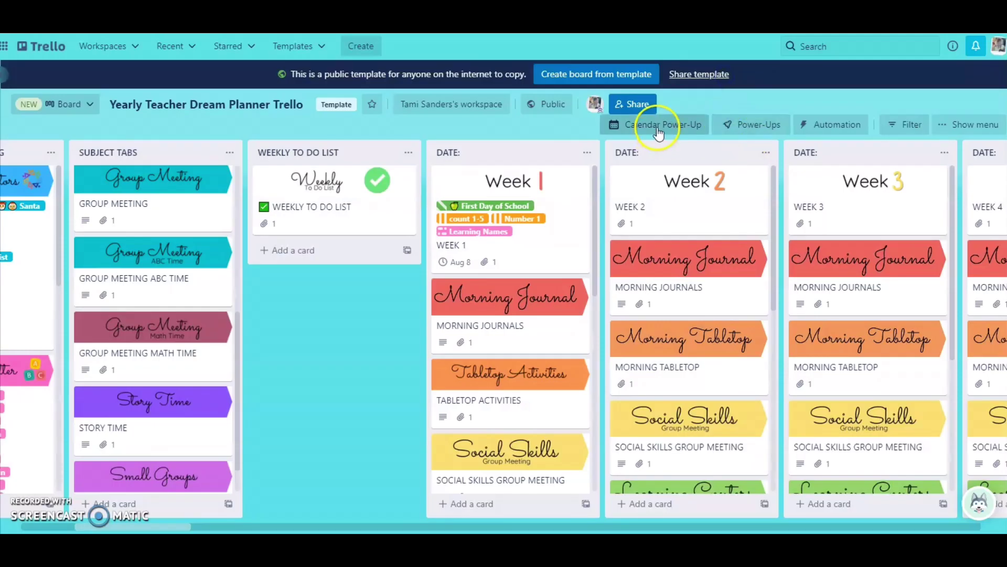
- Look through the board's monthly calendar view around July 2022, and return to the lists
{"action": "left_click", "coordinate": [660, 128]}
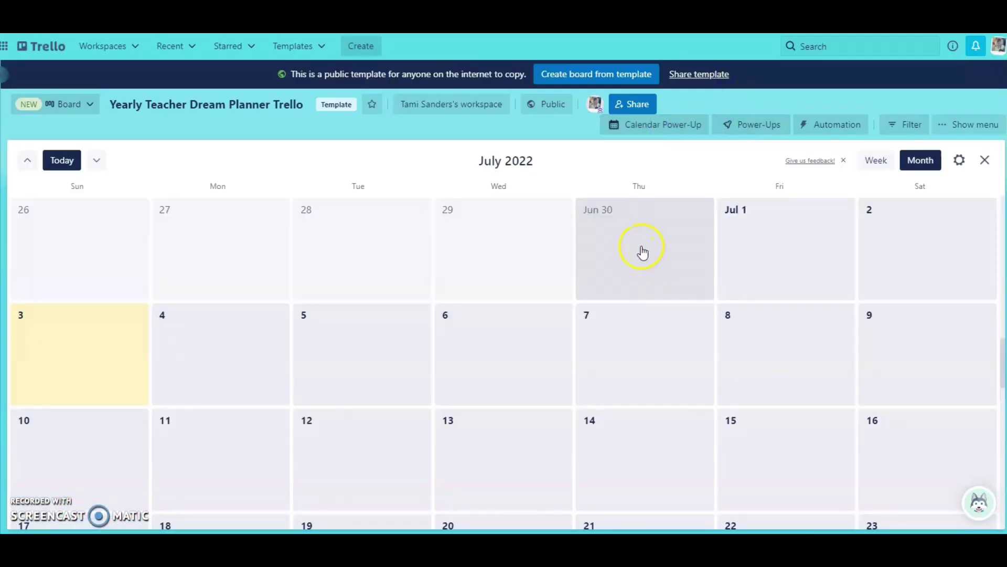
{"action": "scroll", "coordinate": [703, 248], "scroll_direction": "down", "scroll_amount": 5}
{"action": "scroll", "coordinate": [677, 284], "scroll_direction": "up", "scroll_amount": 5}
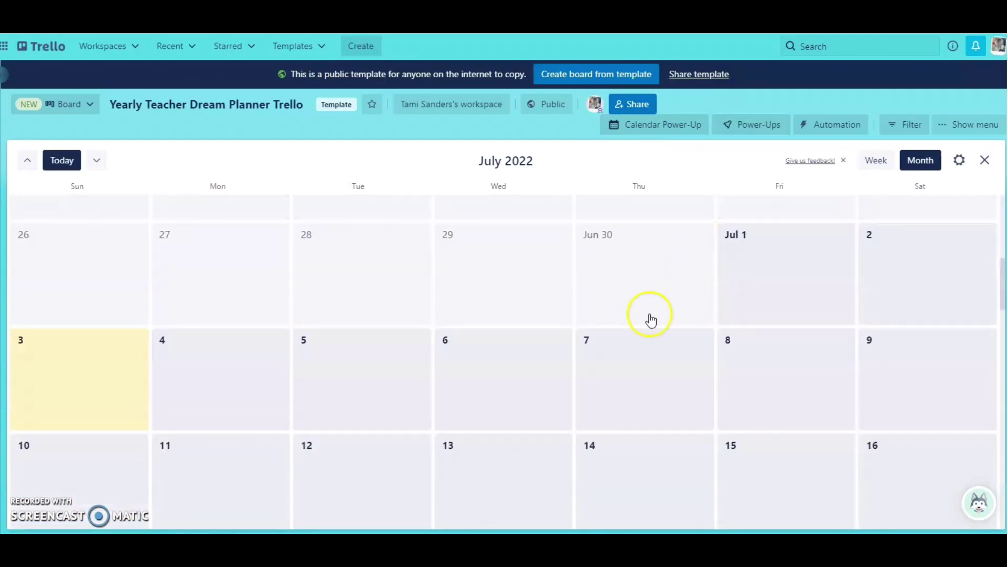
{"action": "scroll", "coordinate": [158, 399], "scroll_direction": "down", "scroll_amount": 5}
{"action": "scroll", "coordinate": [205, 373], "scroll_direction": "up", "scroll_amount": 5}
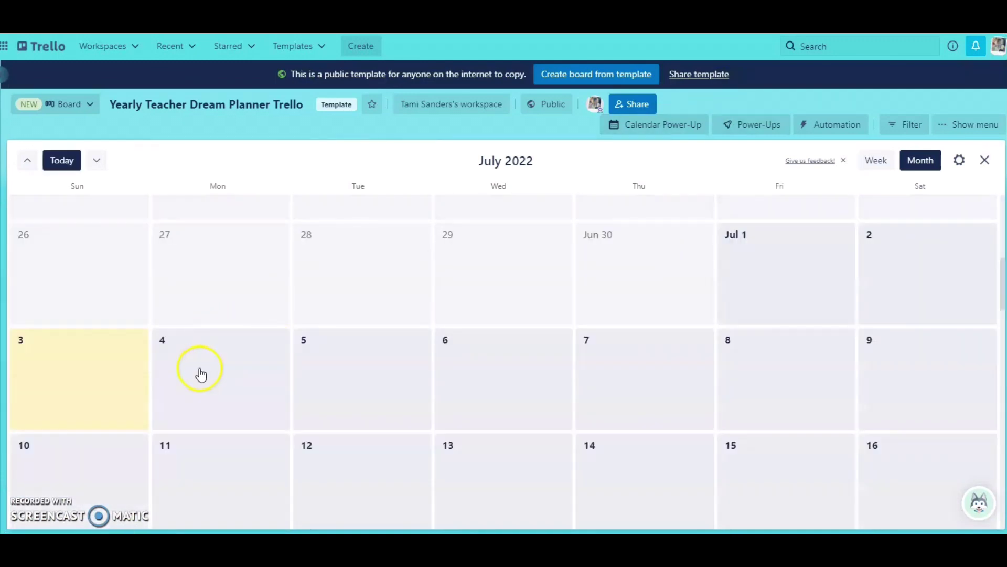
{"action": "scroll", "coordinate": [197, 373], "scroll_direction": "down", "scroll_amount": 5}
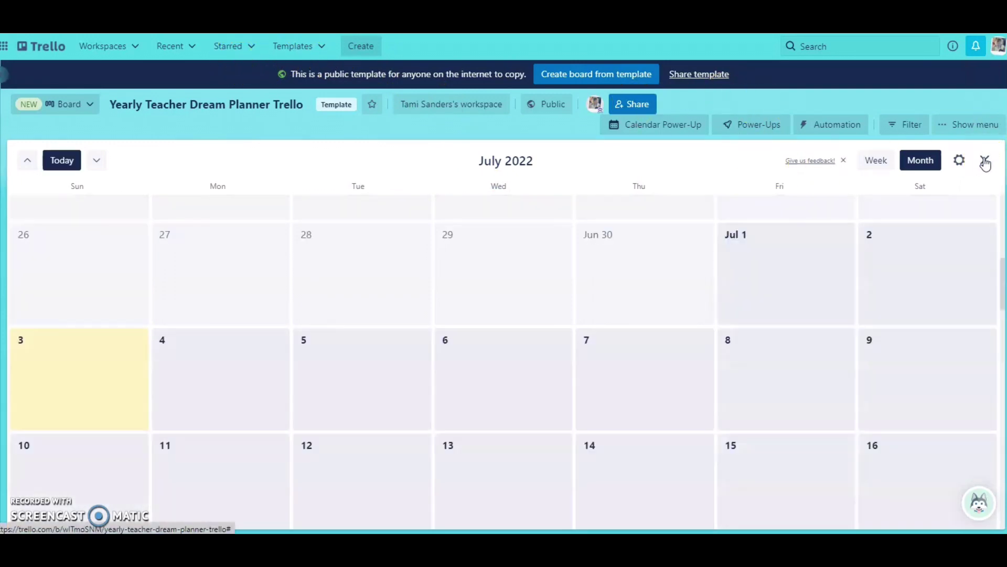
{"action": "left_click", "coordinate": [985, 164]}
{"action": "left_click", "coordinate": [983, 153]}
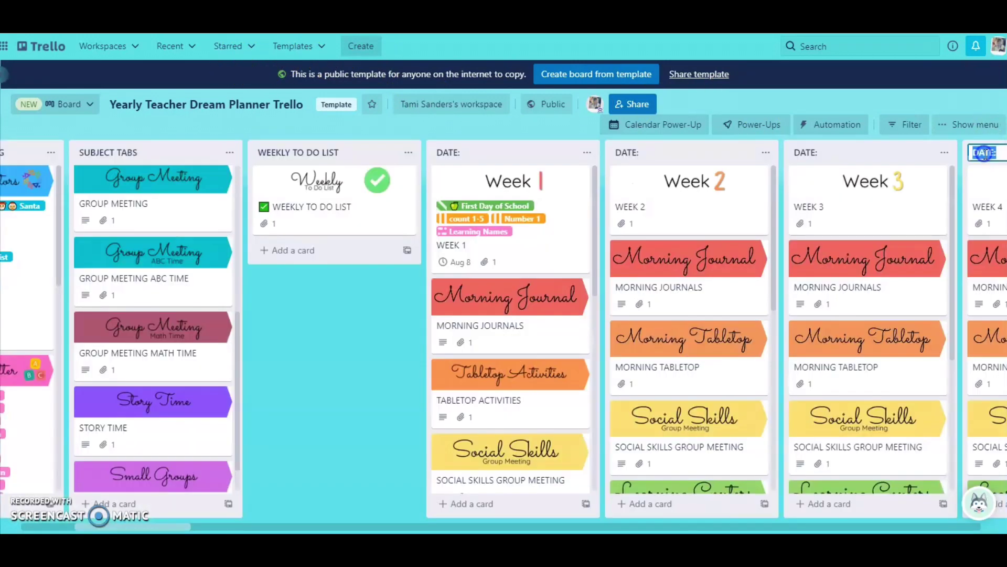
{"action": "left_click", "coordinate": [949, 96]}
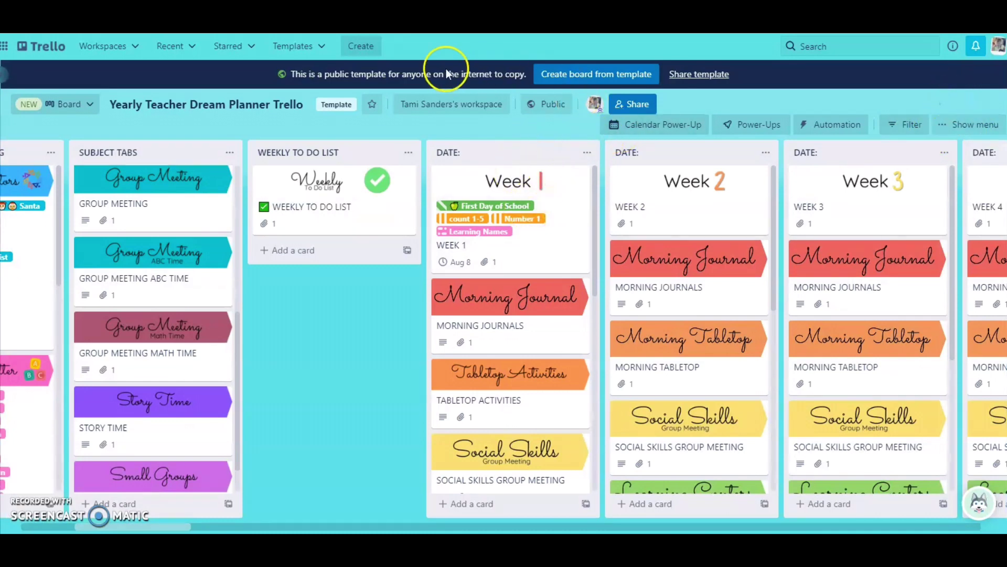
- Review the title, workspace and keep-cards options for creating a board from the template, and close them without creating a board
{"action": "left_click", "coordinate": [568, 76]}
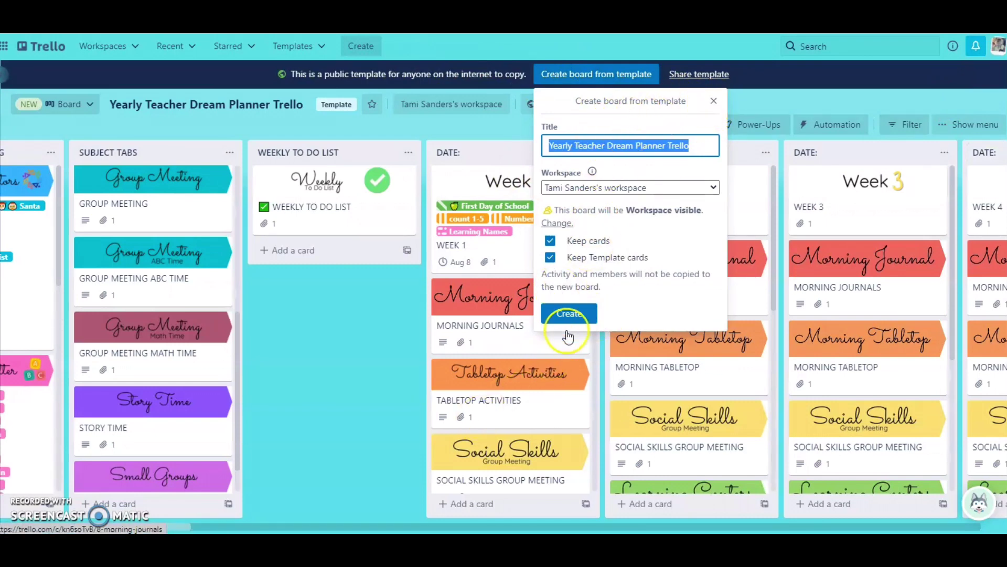
{"action": "left_click", "coordinate": [715, 103]}
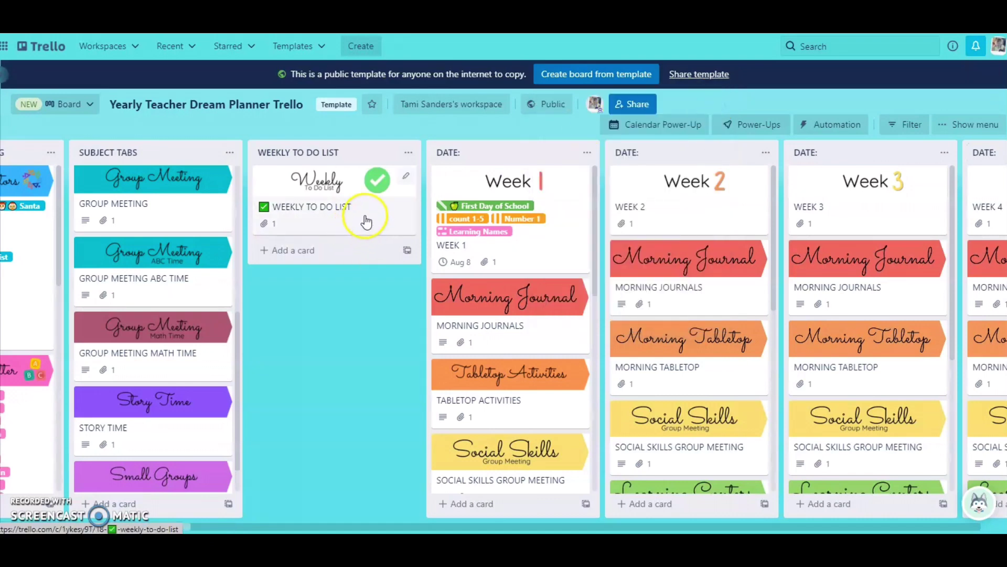